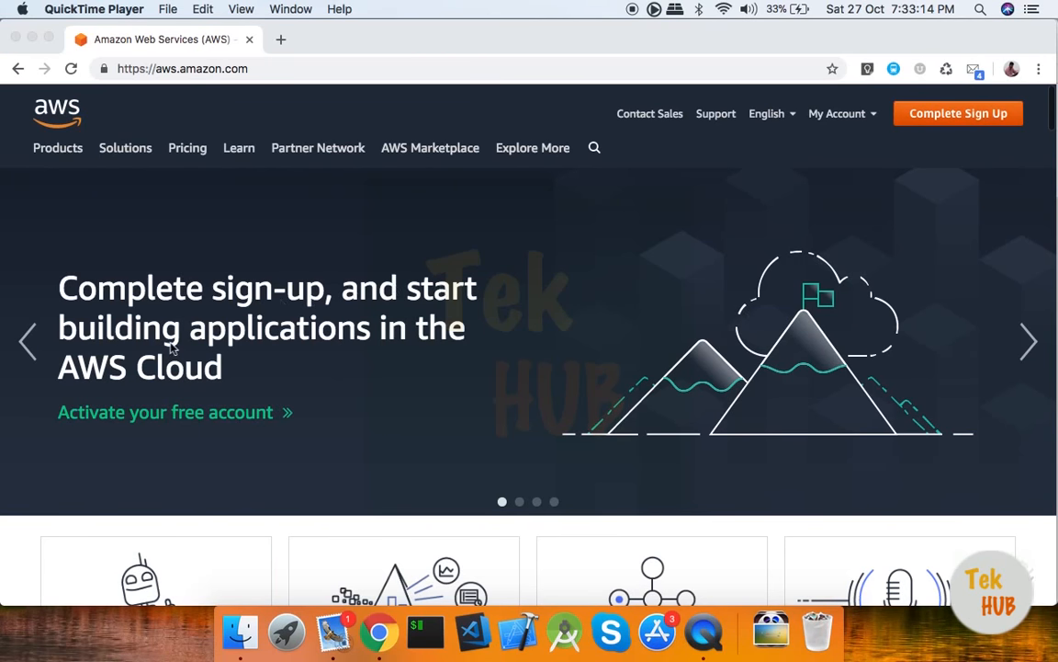
Browse the homepage banner slides and open the "Activate your free account" offer
{"action": "left_click", "coordinate": [24, 356]}
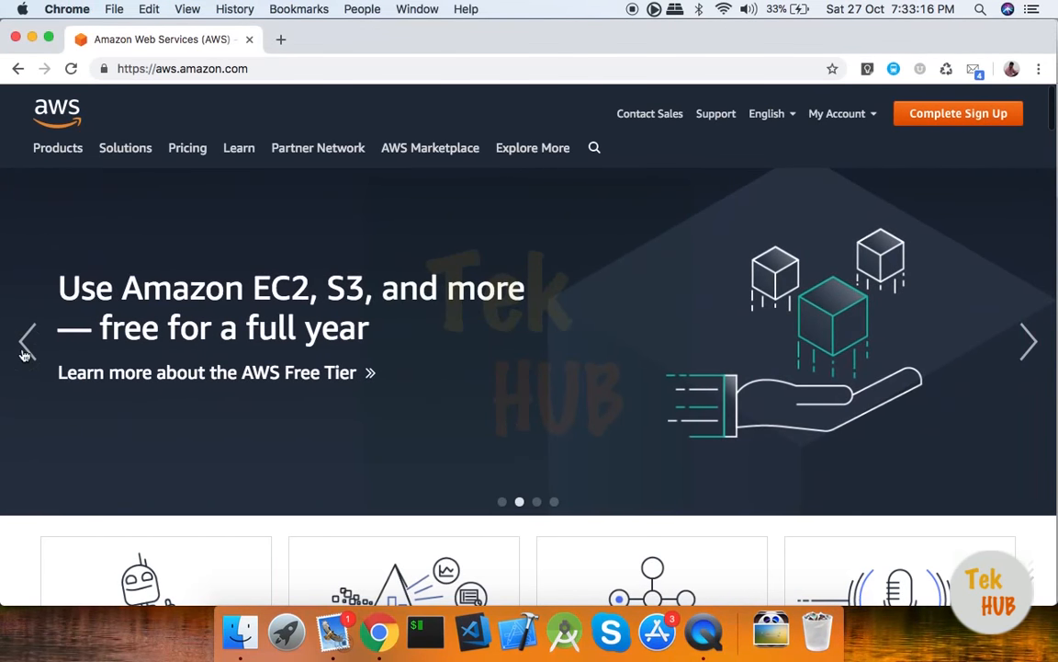
{"action": "left_click", "coordinate": [24, 352]}
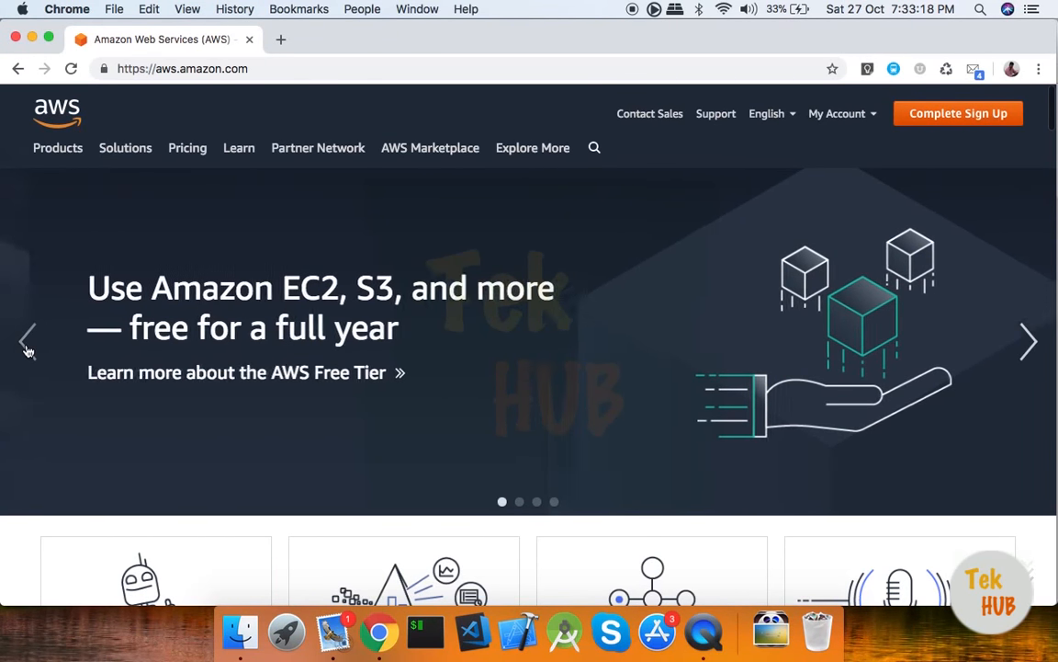
{"action": "left_click", "coordinate": [133, 418]}
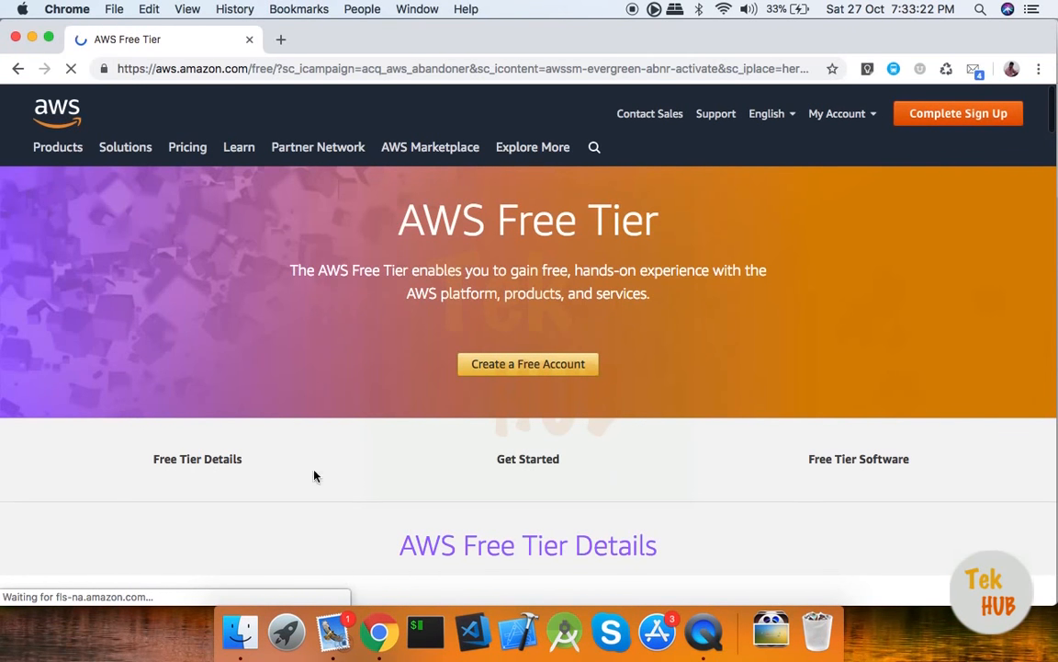
Review the AWS Free Tier details, examining the Amazon DynamoDB storage allowance and its database description
{"action": "scroll", "coordinate": [315, 475], "scroll_direction": "down", "scroll_amount": 2}
{"action": "scroll", "coordinate": [314, 475], "scroll_direction": "down", "scroll_amount": 5}
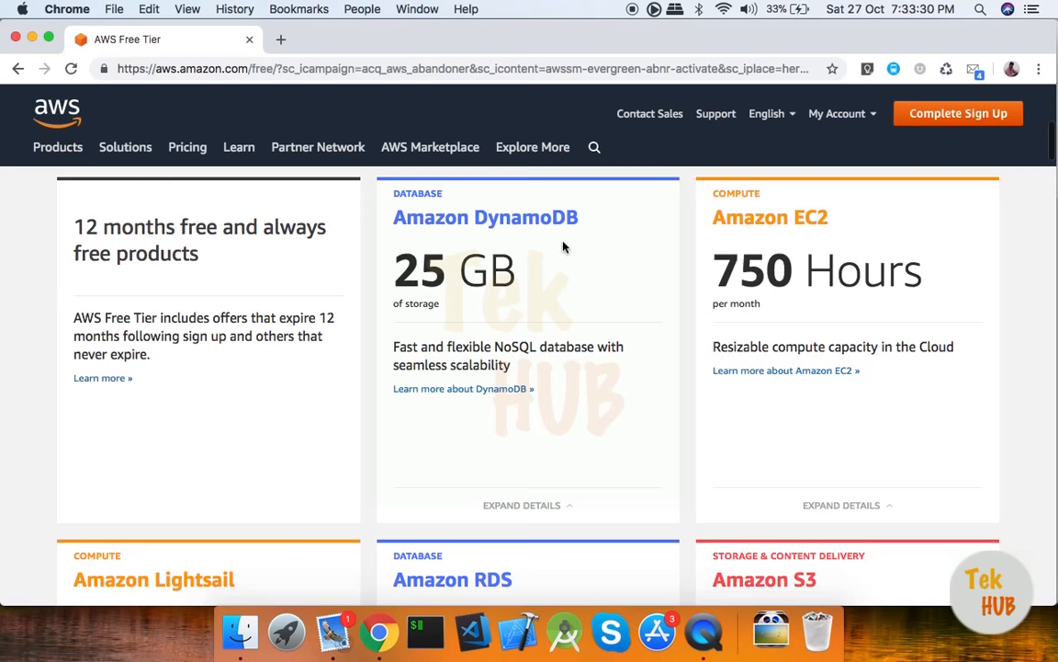
{"action": "scroll", "coordinate": [563, 248], "scroll_direction": "down", "scroll_amount": 1}
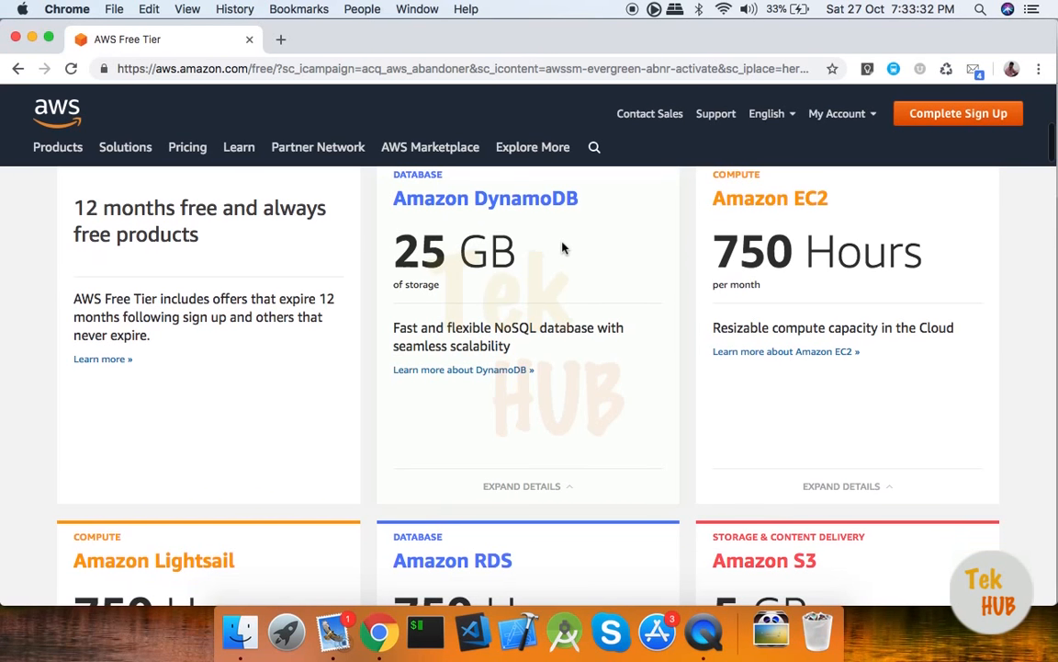
{"action": "scroll", "coordinate": [563, 247], "scroll_direction": "down", "scroll_amount": 1}
{"action": "scroll", "coordinate": [564, 247], "scroll_direction": "up", "scroll_amount": 4}
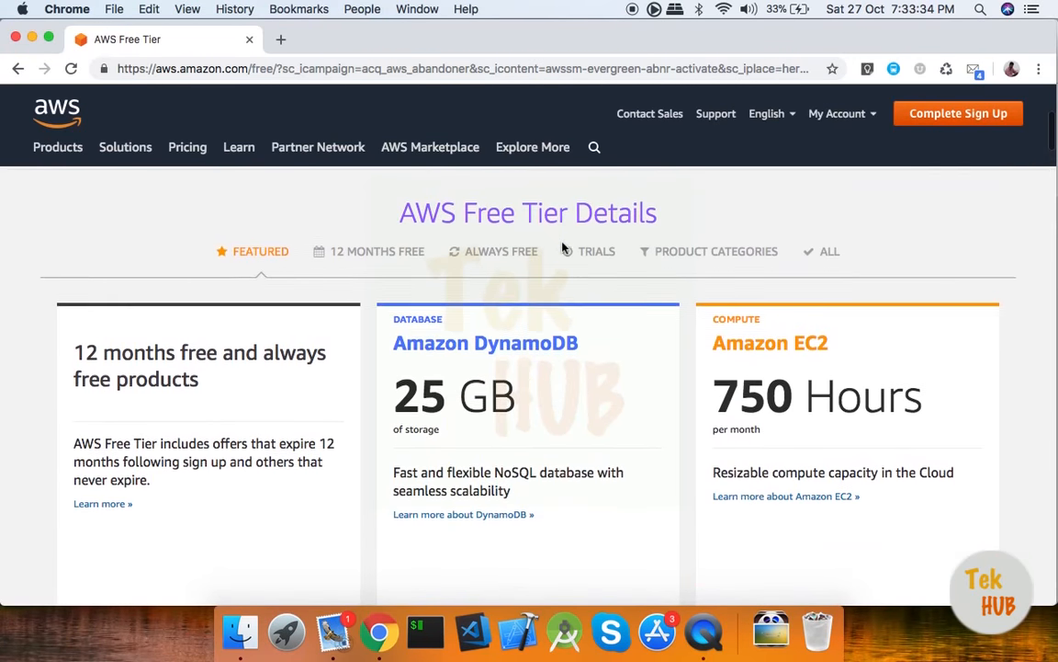
{"action": "scroll", "coordinate": [563, 247], "scroll_direction": "down", "scroll_amount": 4}
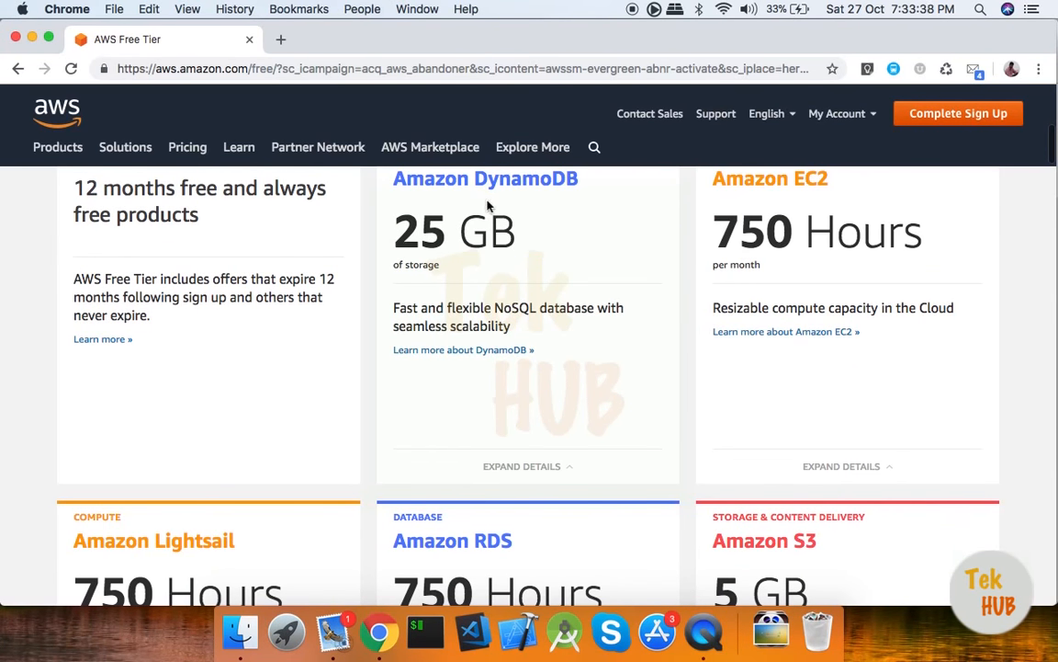
{"action": "double_click", "coordinate": [527, 311]}
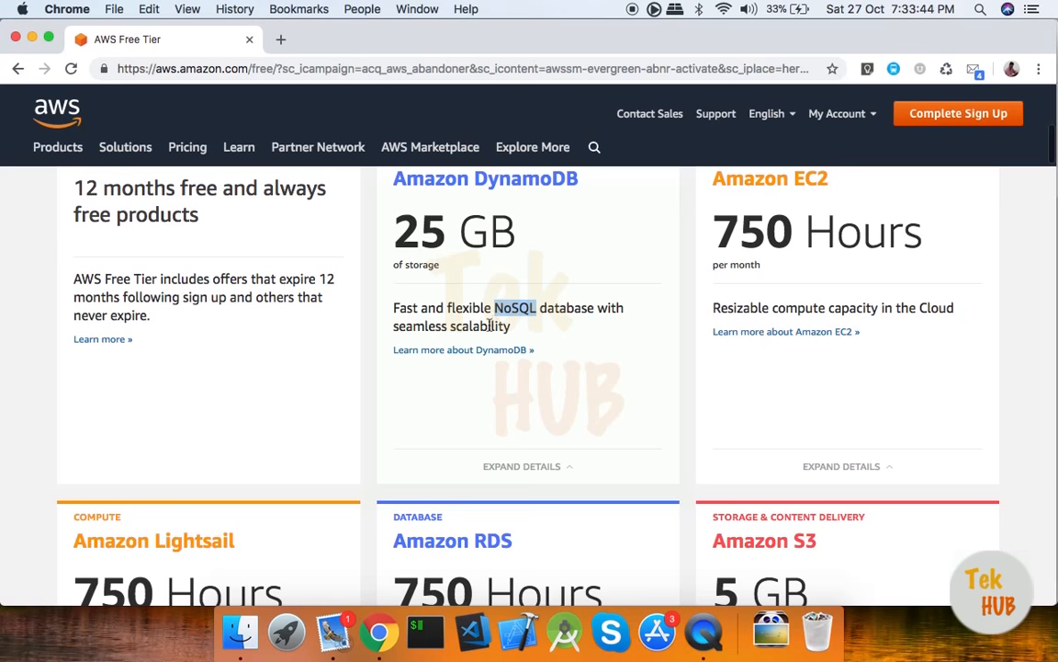
{"action": "double_click", "coordinate": [490, 326]}
{"action": "left_click", "coordinate": [491, 326]}
{"action": "triple_click", "coordinate": [491, 326]}
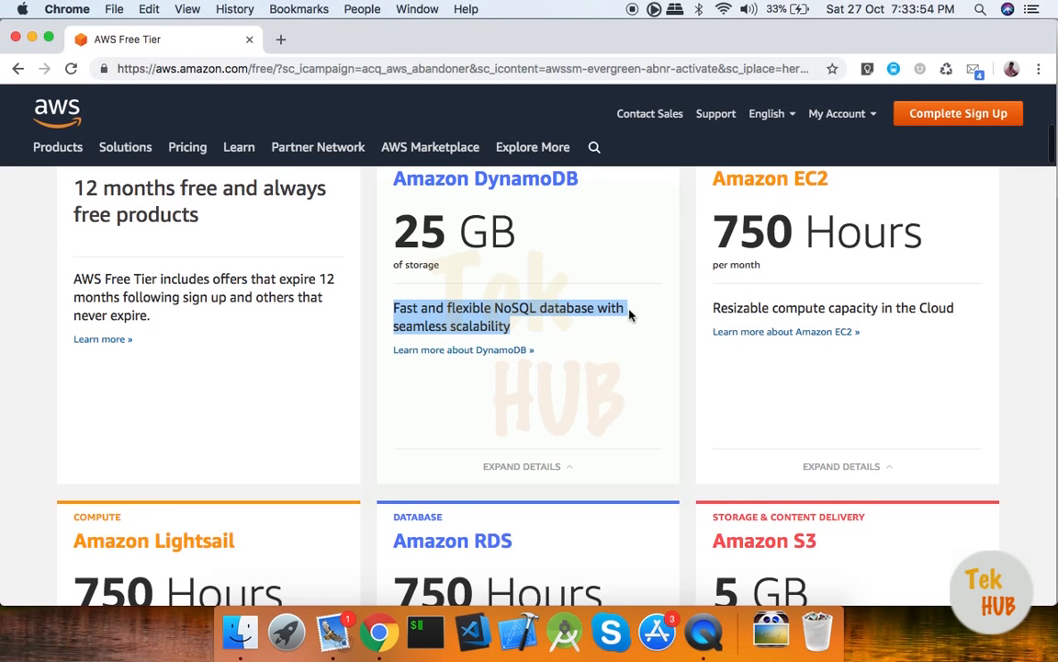
Examine the Amazon EC2 free tier offer, including its monthly hours and compute capacity description
{"action": "double_click", "coordinate": [794, 239]}
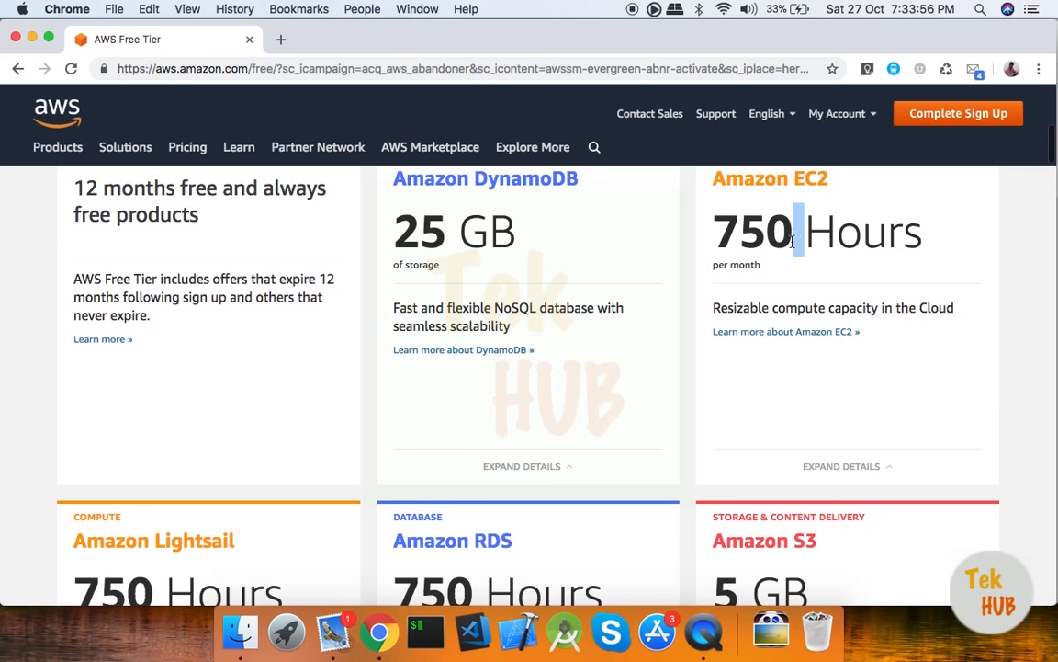
{"action": "left_click", "coordinate": [794, 239]}
{"action": "triple_click", "coordinate": [794, 239]}
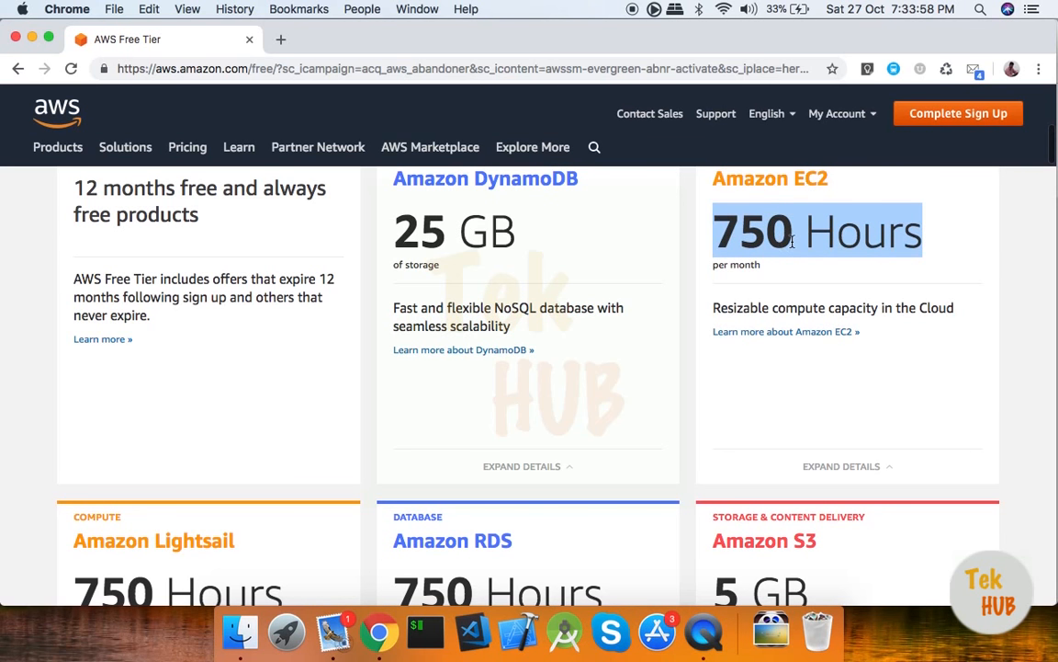
{"action": "triple_click", "coordinate": [772, 310]}
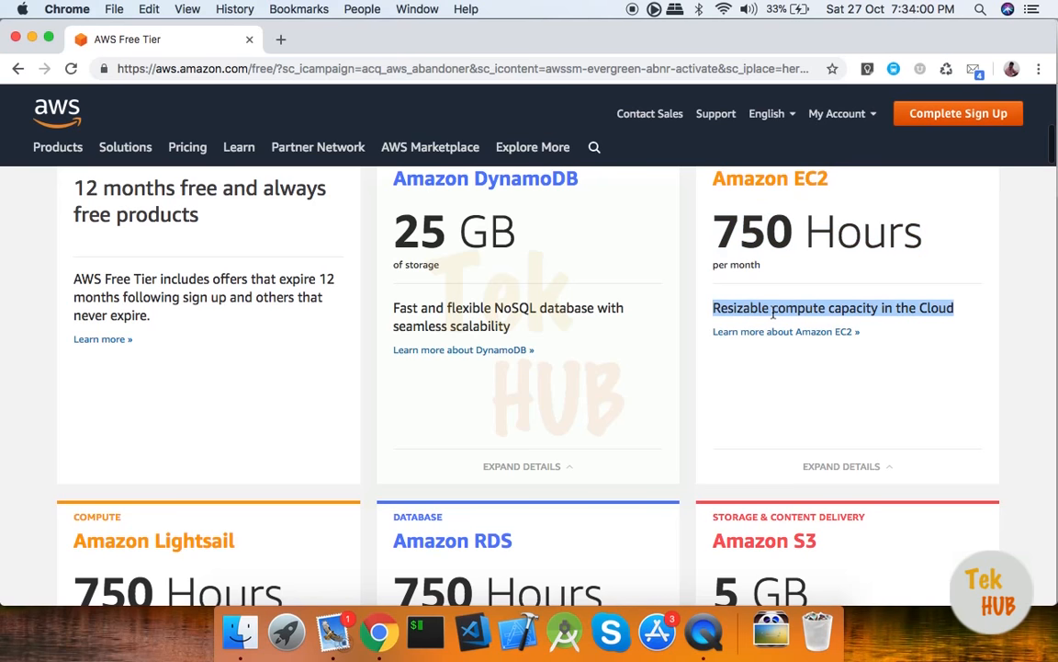
{"action": "double_click", "coordinate": [773, 311]}
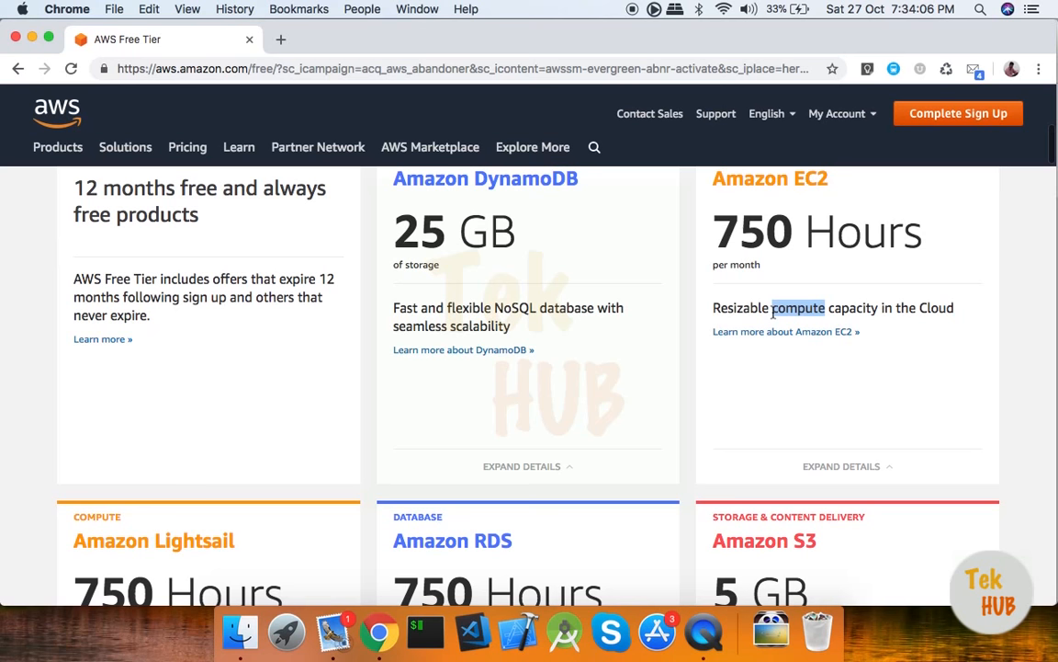
{"action": "triple_click", "coordinate": [774, 310]}
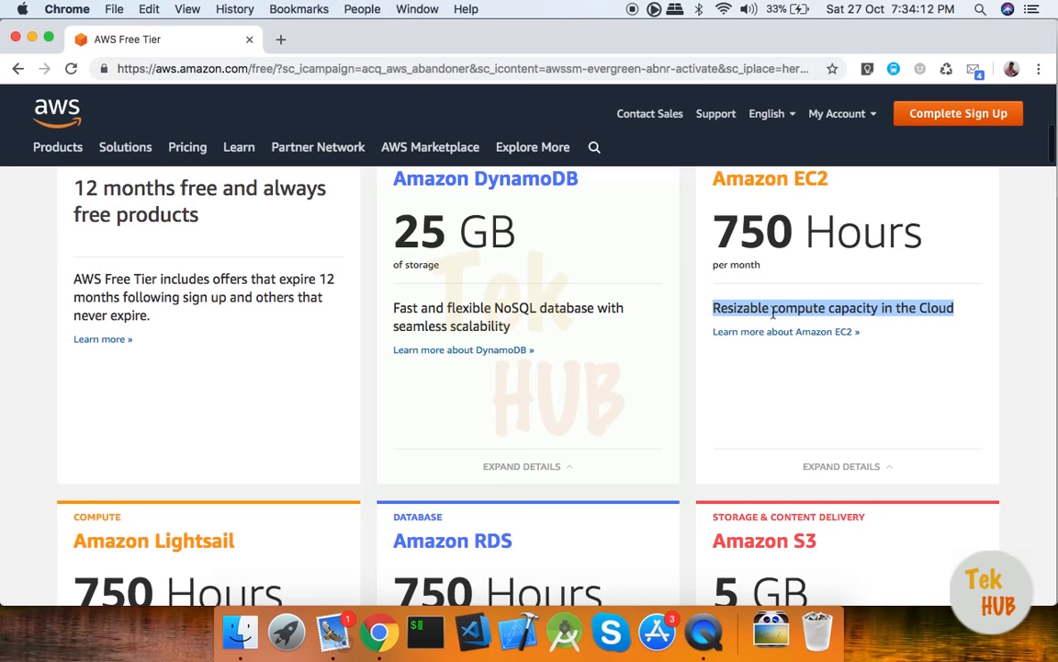
{"action": "scroll", "coordinate": [771, 312], "scroll_direction": "down", "scroll_amount": 5}
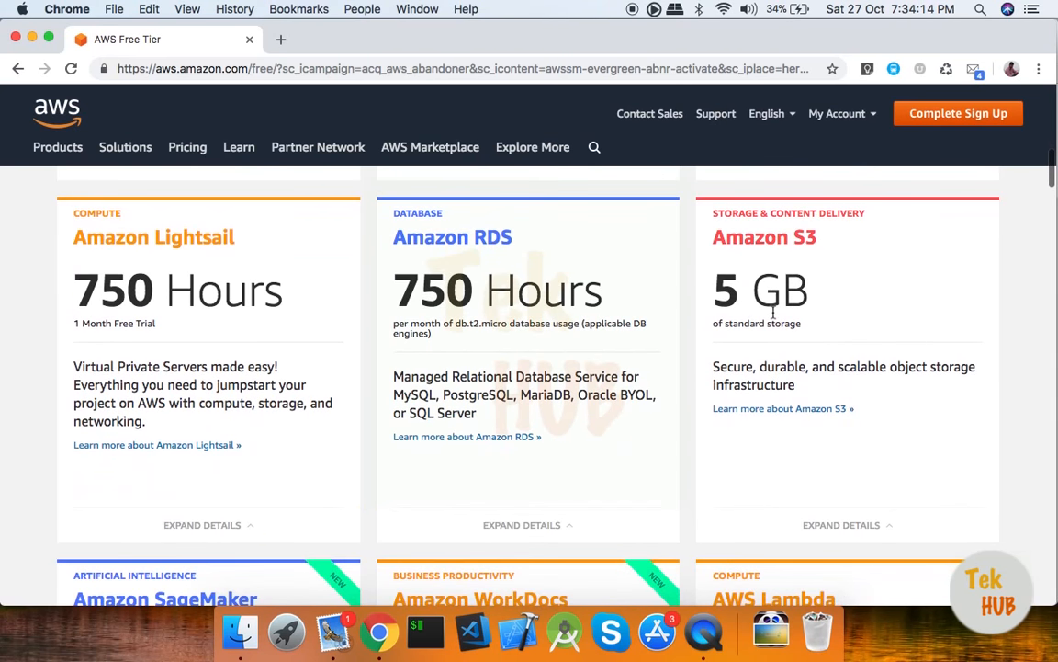
{"action": "scroll", "coordinate": [772, 313], "scroll_direction": "up", "scroll_amount": 5}
{"action": "triple_click", "coordinate": [782, 263]}
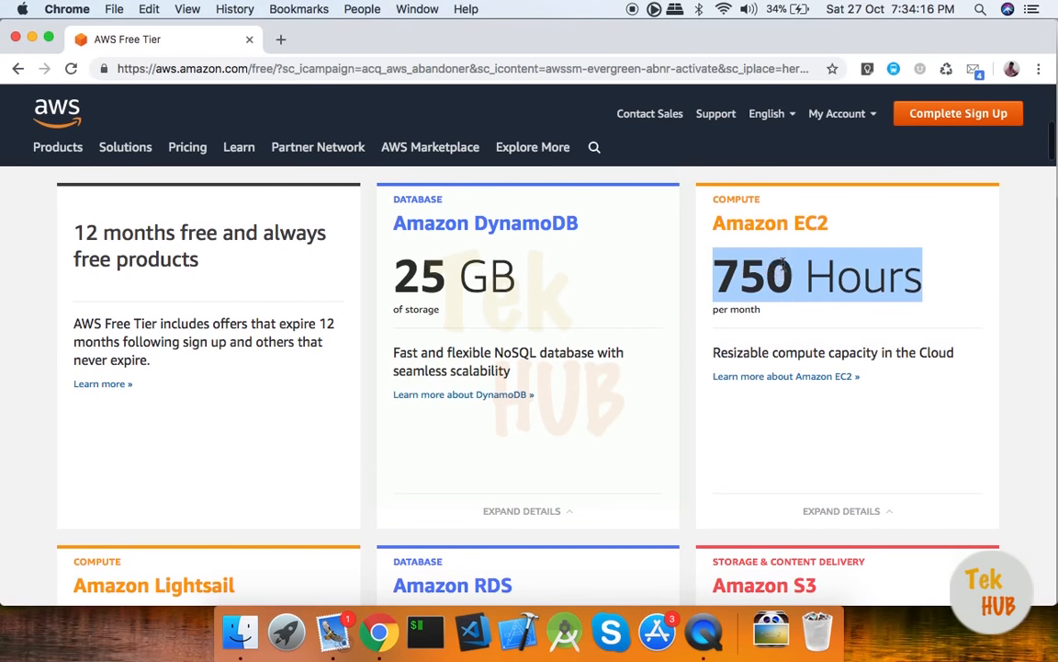
{"action": "left_click_drag", "start_coordinate": [695, 243], "coordinate": [773, 271]}
{"action": "double_click", "coordinate": [773, 271]}
{"action": "triple_click", "coordinate": [772, 271]}
Examine the Amazon RDS free tier offer, including its monthly hours and supported database engines
{"action": "scroll", "coordinate": [566, 194], "scroll_direction": "down", "scroll_amount": 5}
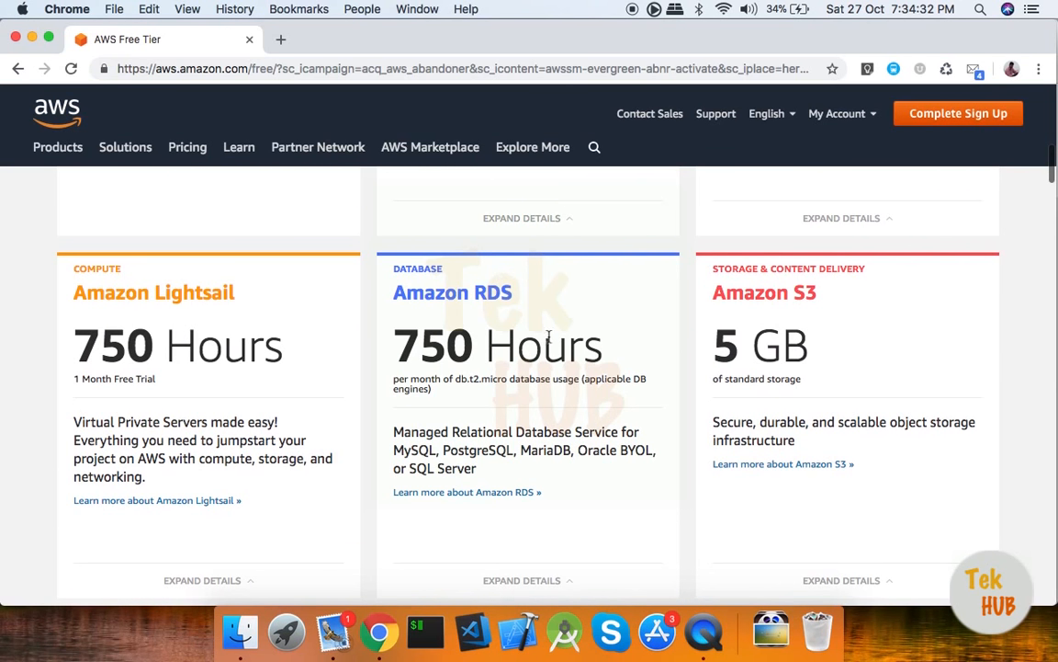
{"action": "triple_click", "coordinate": [457, 344]}
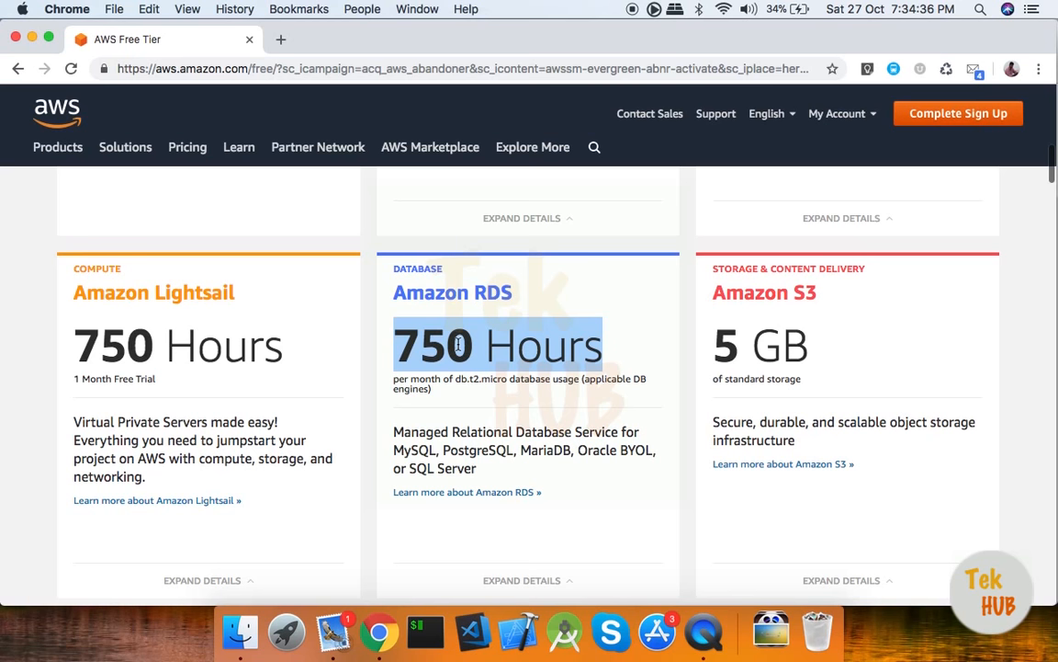
{"action": "double_click", "coordinate": [475, 451]}
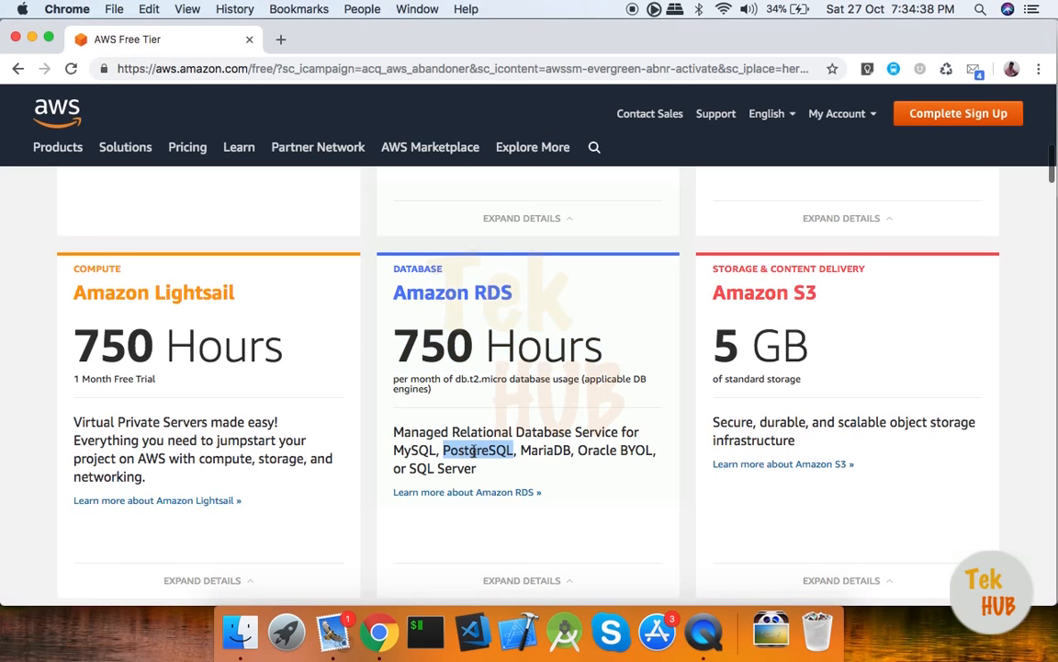
{"action": "scroll", "coordinate": [474, 450], "scroll_direction": "down", "scroll_amount": 1}
{"action": "left_click", "coordinate": [432, 418]}
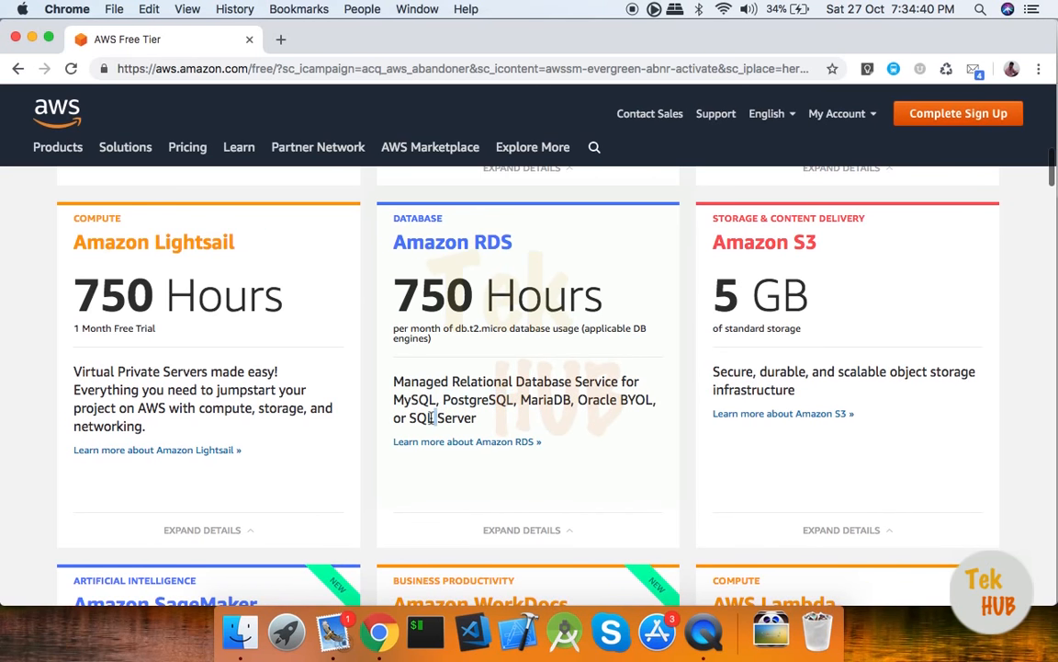
{"action": "double_click", "coordinate": [414, 418]}
{"action": "left_click", "coordinate": [414, 418]}
{"action": "left_click_drag", "start_coordinate": [414, 418], "coordinate": [496, 418]}
{"action": "scroll", "coordinate": [496, 422], "scroll_direction": "up", "scroll_amount": 5}
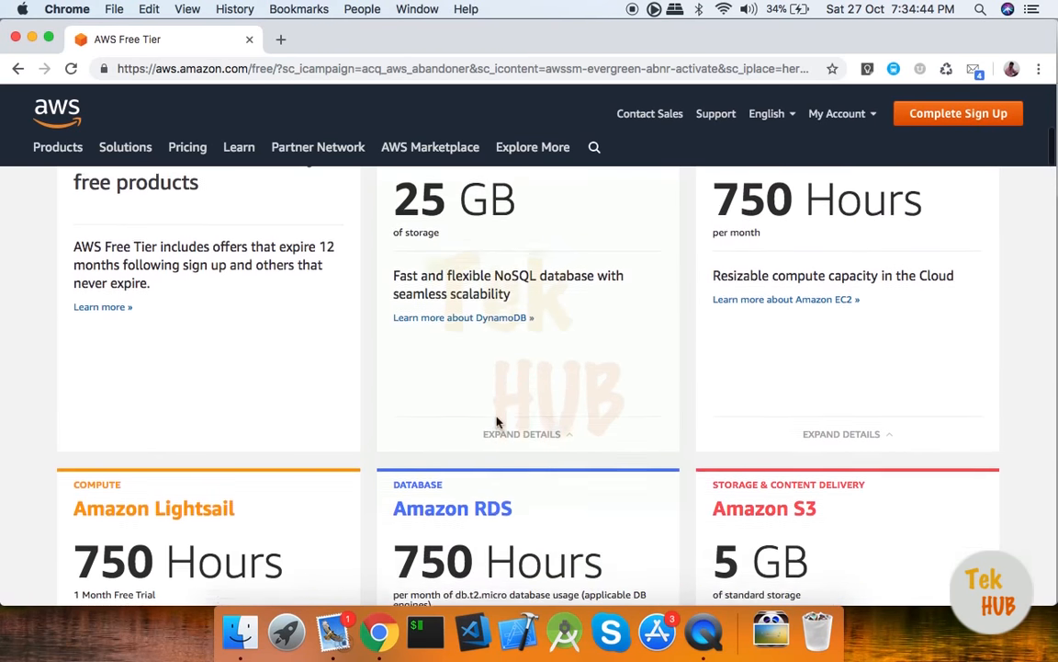
{"action": "scroll", "coordinate": [497, 423], "scroll_direction": "down", "scroll_amount": 5}
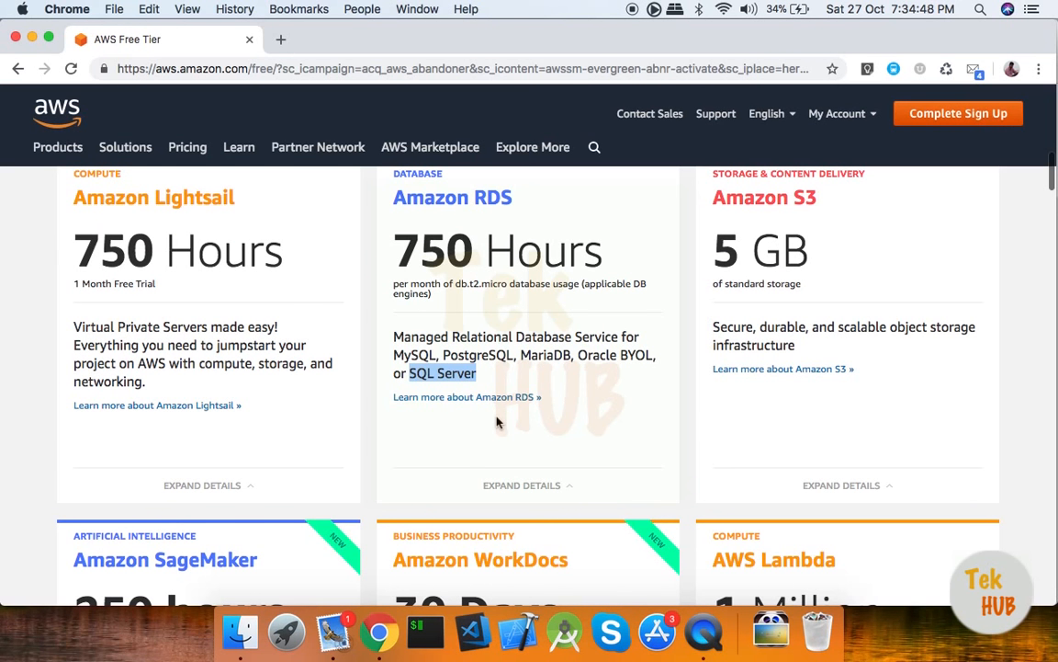
{"action": "triple_click", "coordinate": [489, 342]}
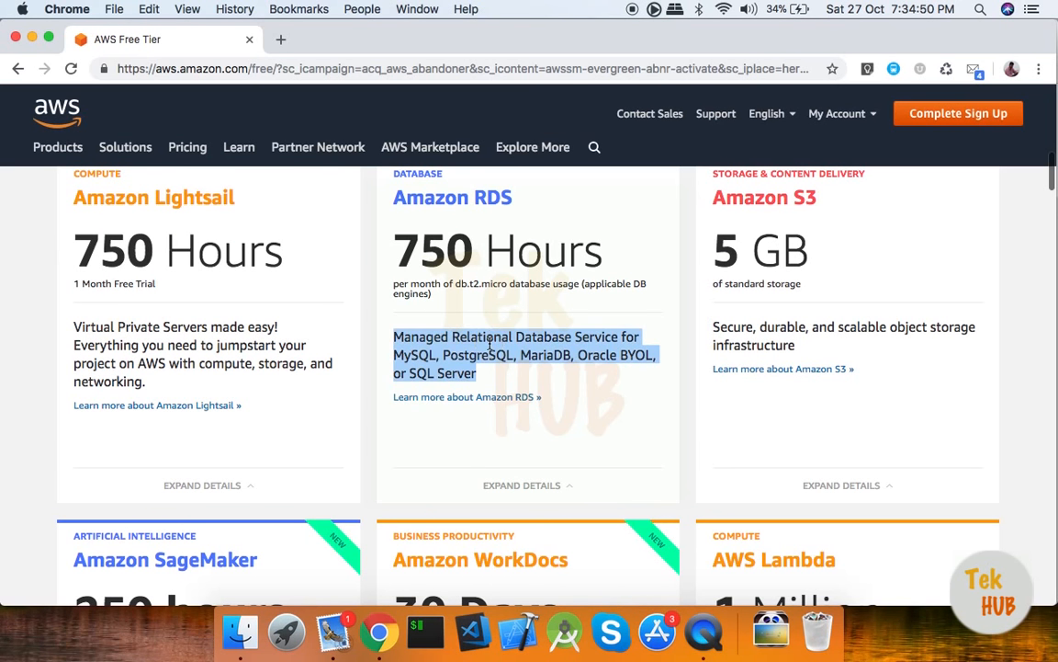
{"action": "scroll", "coordinate": [490, 342], "scroll_direction": "down", "scroll_amount": 1}
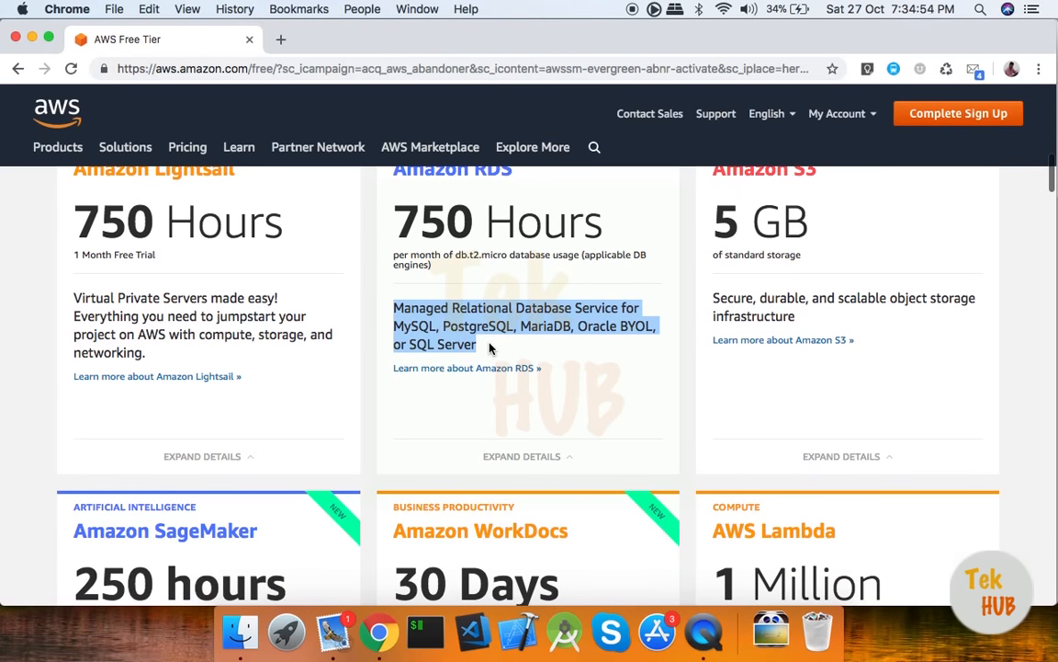
Look over the remaining featured offers and check the Amazon S3 standard storage allowance
{"action": "scroll", "coordinate": [489, 347], "scroll_direction": "down", "scroll_amount": 5}
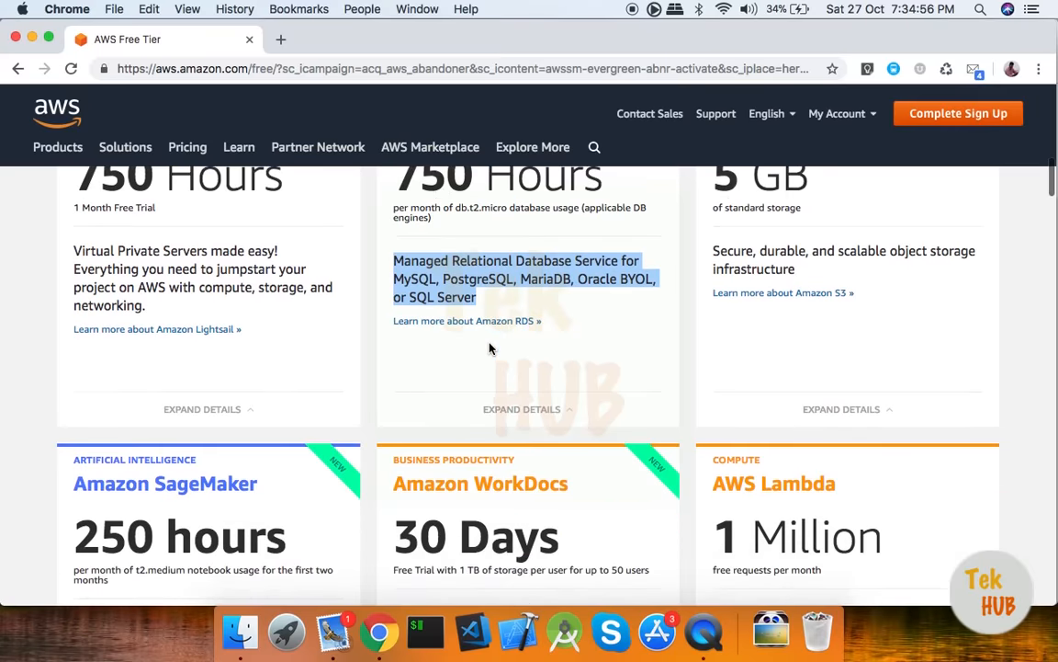
{"action": "scroll", "coordinate": [490, 348], "scroll_direction": "down", "scroll_amount": 7}
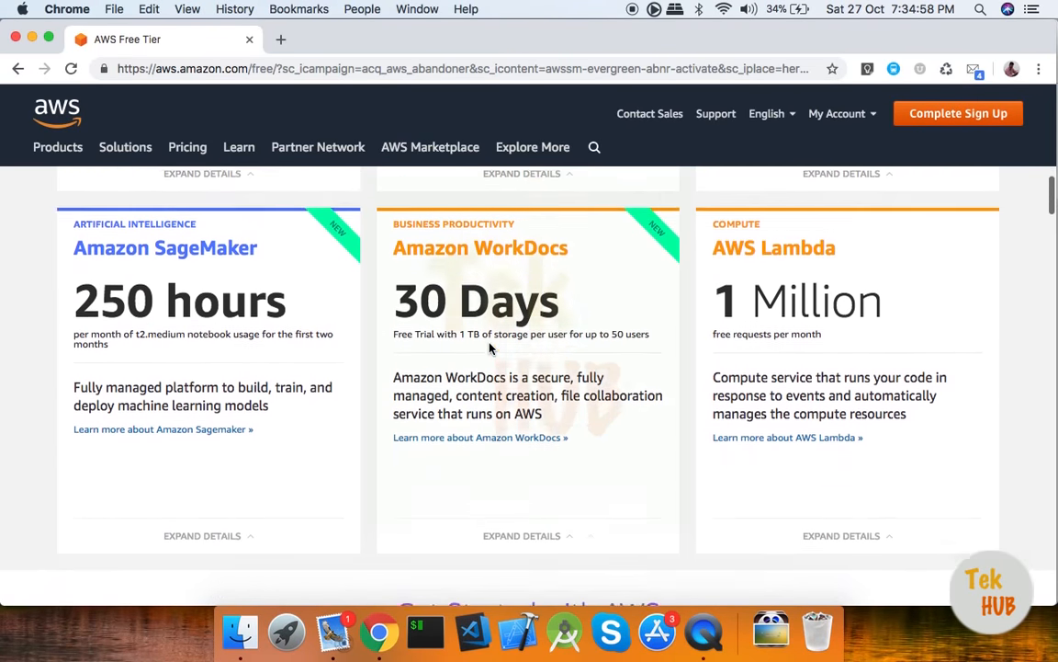
{"action": "scroll", "coordinate": [490, 347], "scroll_direction": "up", "scroll_amount": 11}
{"action": "scroll", "coordinate": [492, 349], "scroll_direction": "up", "scroll_amount": 2}
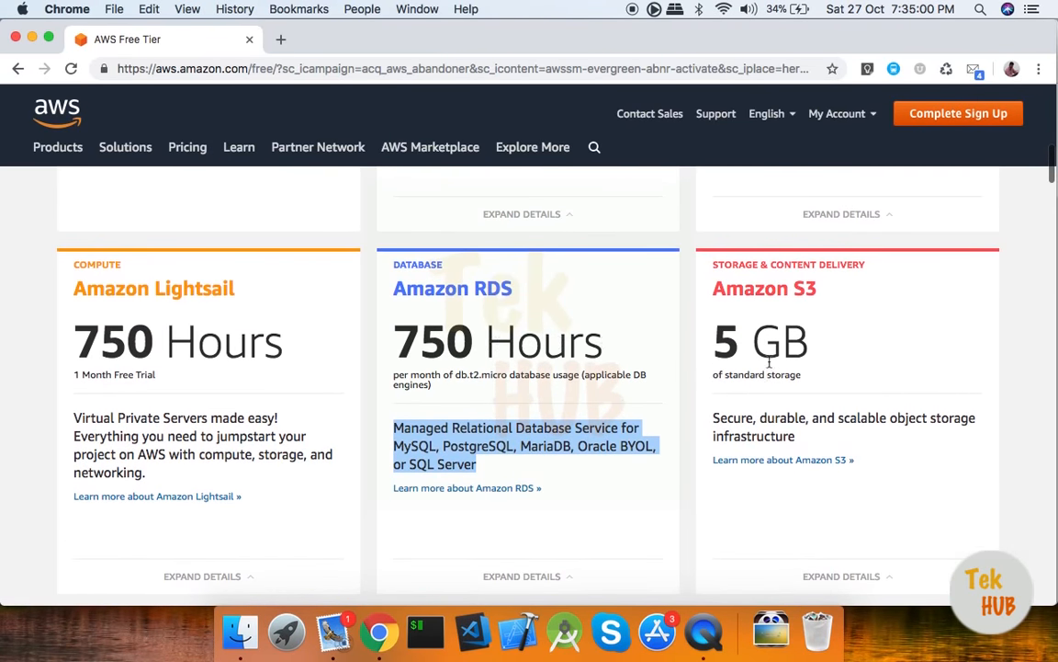
{"action": "triple_click", "coordinate": [753, 326]}
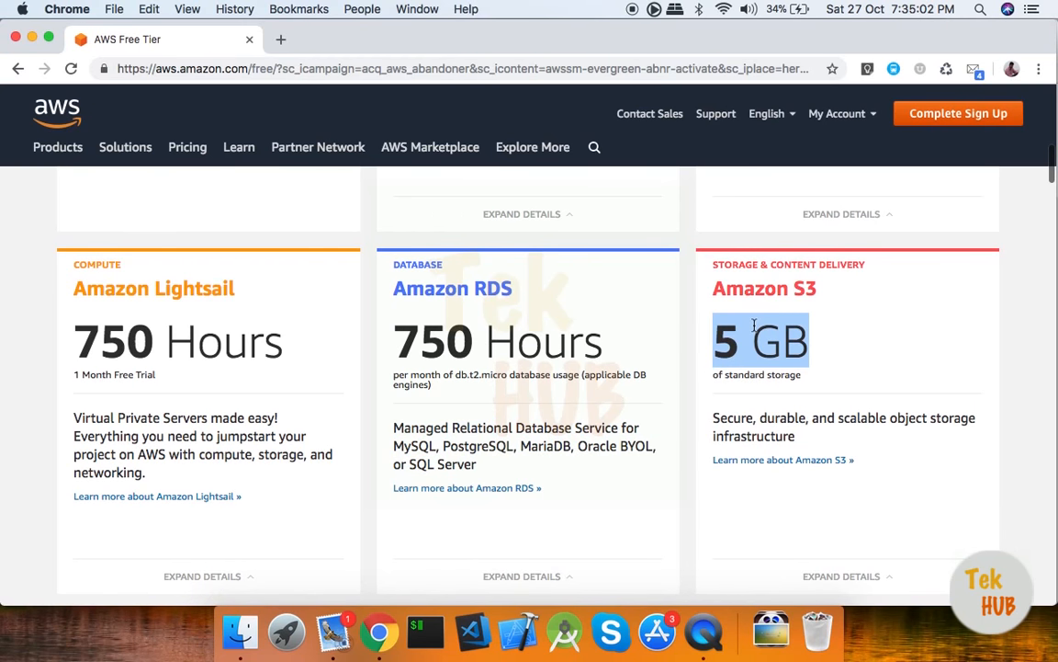
{"action": "scroll", "coordinate": [753, 326], "scroll_direction": "down", "scroll_amount": 2}
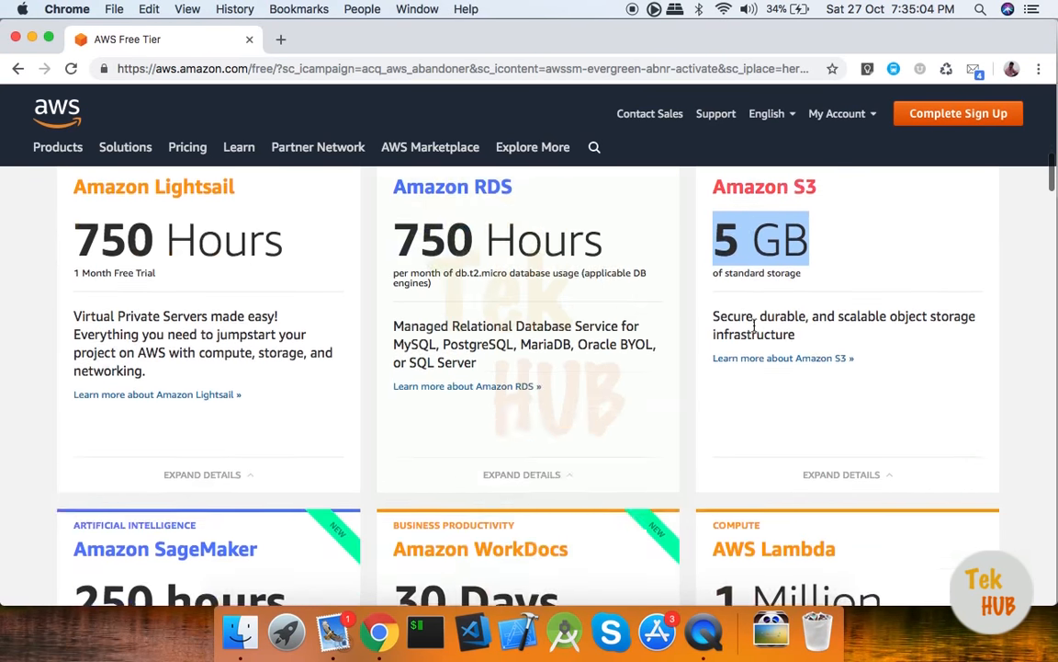
Review the SageMaker, WorkDocs and Lambda offers, checking the length of the WorkDocs free trial
{"action": "scroll", "coordinate": [753, 326], "scroll_direction": "down", "scroll_amount": 5}
{"action": "scroll", "coordinate": [754, 327], "scroll_direction": "up", "scroll_amount": 2}
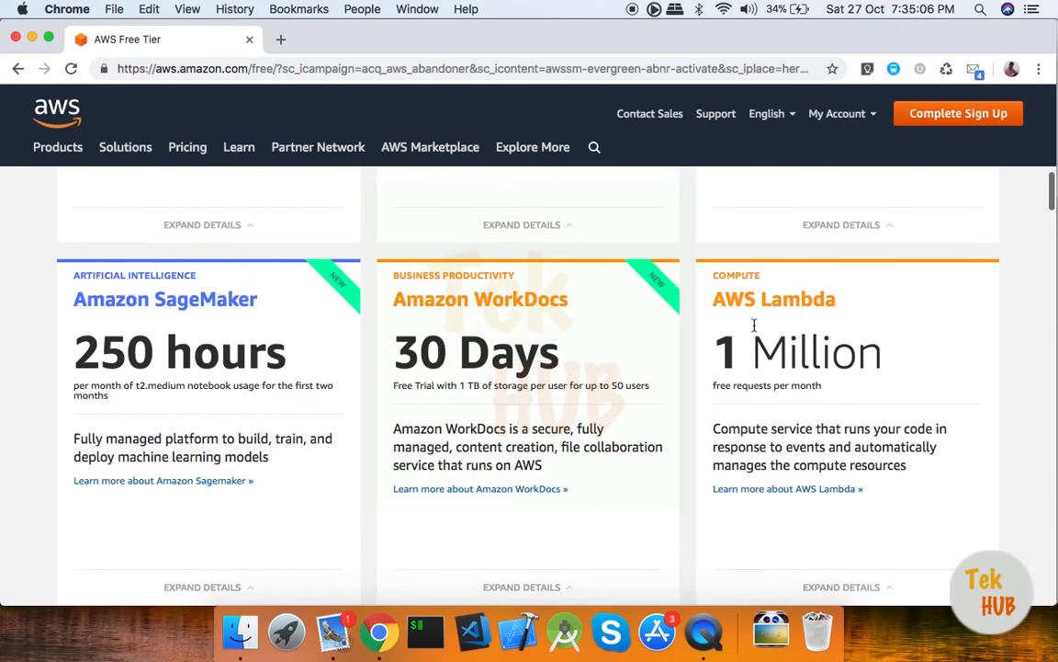
{"action": "triple_click", "coordinate": [445, 352]}
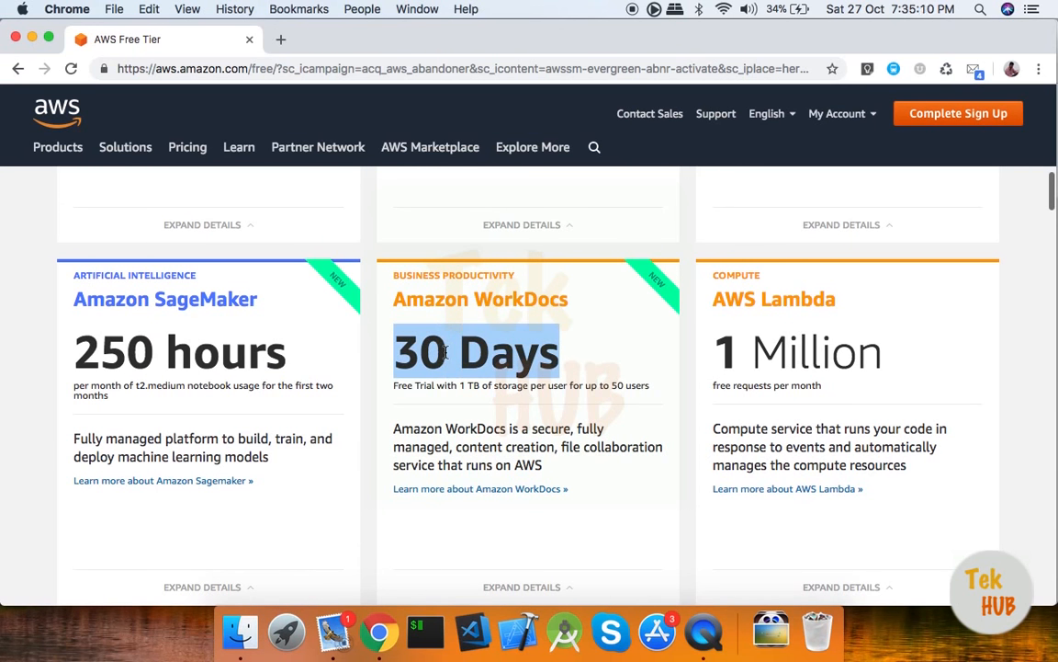
{"action": "scroll", "coordinate": [445, 352], "scroll_direction": "down", "scroll_amount": 3}
Open the free account sign-up form from the AWS Free Tier page and view the AWS account name hint
{"action": "scroll", "coordinate": [445, 351], "scroll_direction": "up", "scroll_amount": 6}
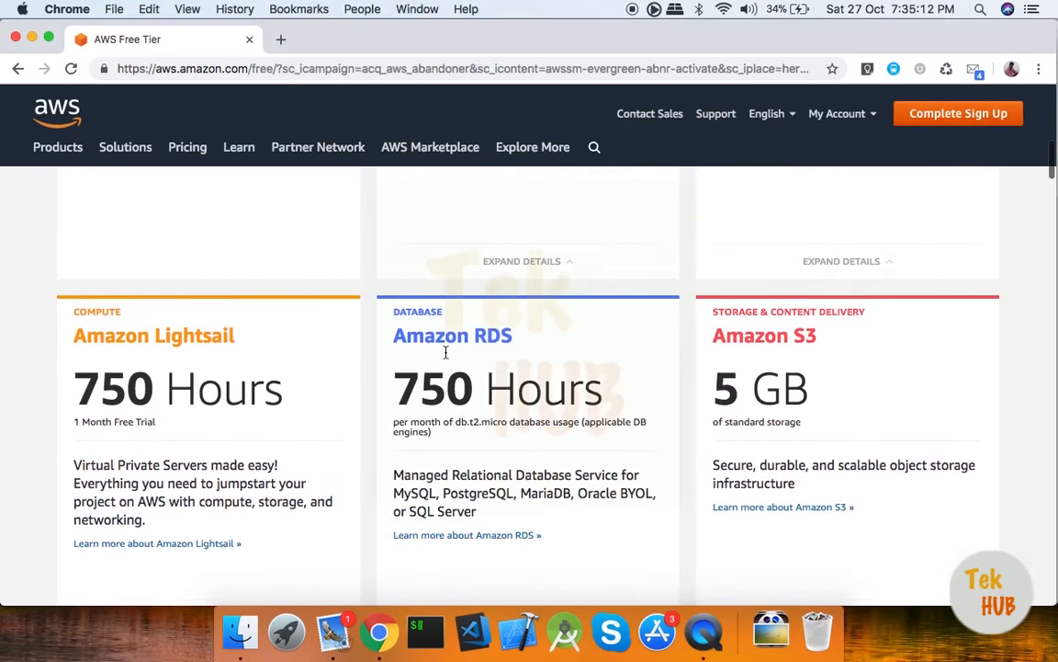
{"action": "scroll", "coordinate": [445, 352], "scroll_direction": "up", "scroll_amount": 10}
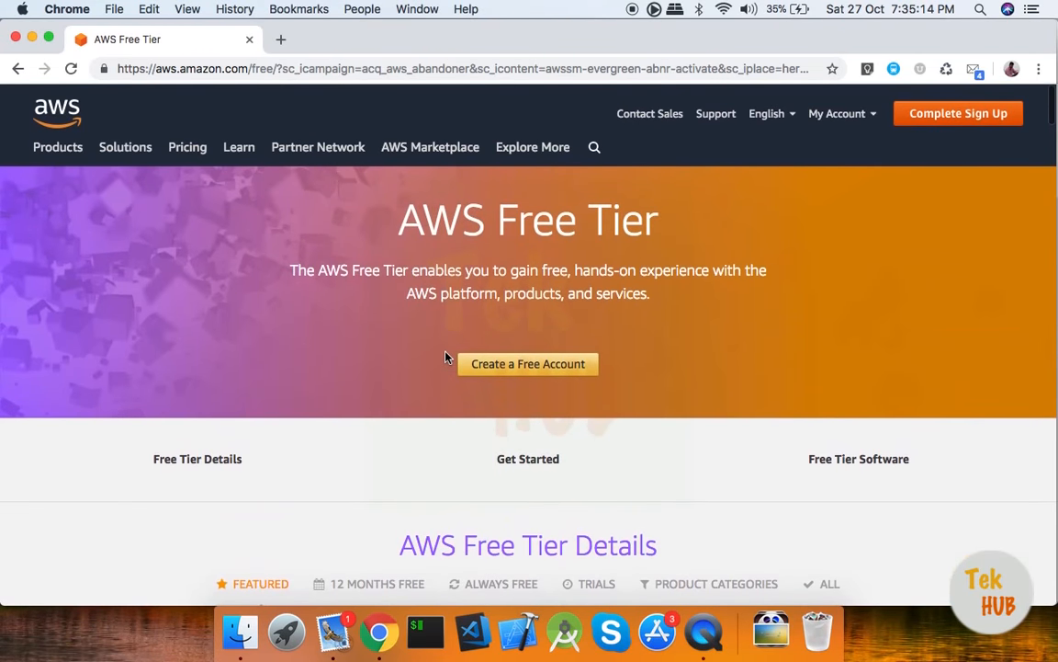
{"action": "left_click", "coordinate": [545, 366]}
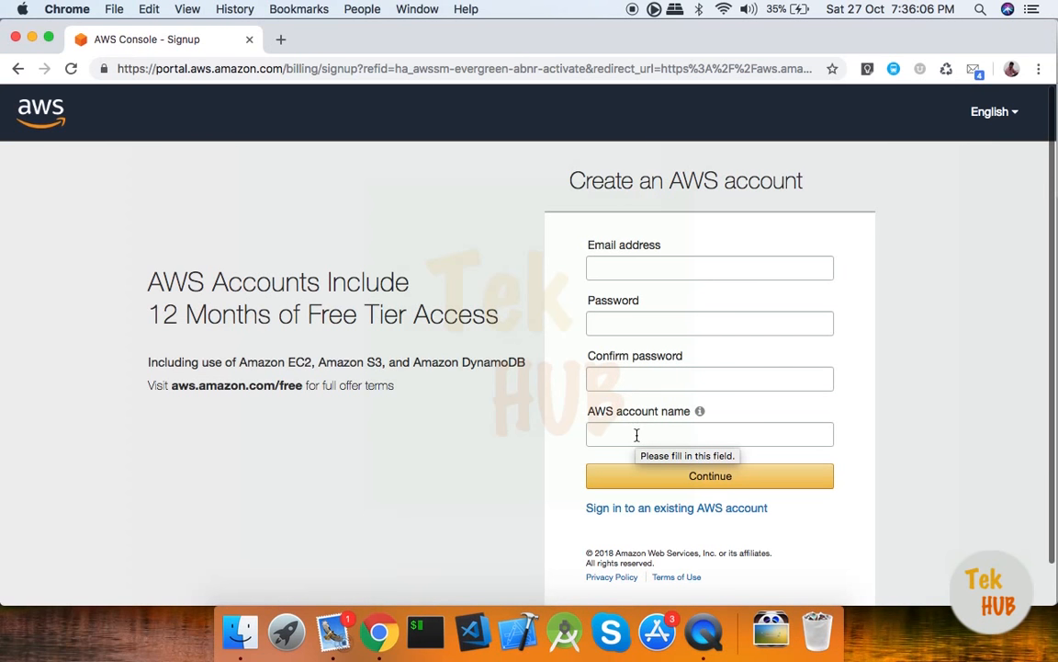
{"action": "mouse_move", "coordinate": [700, 412]}
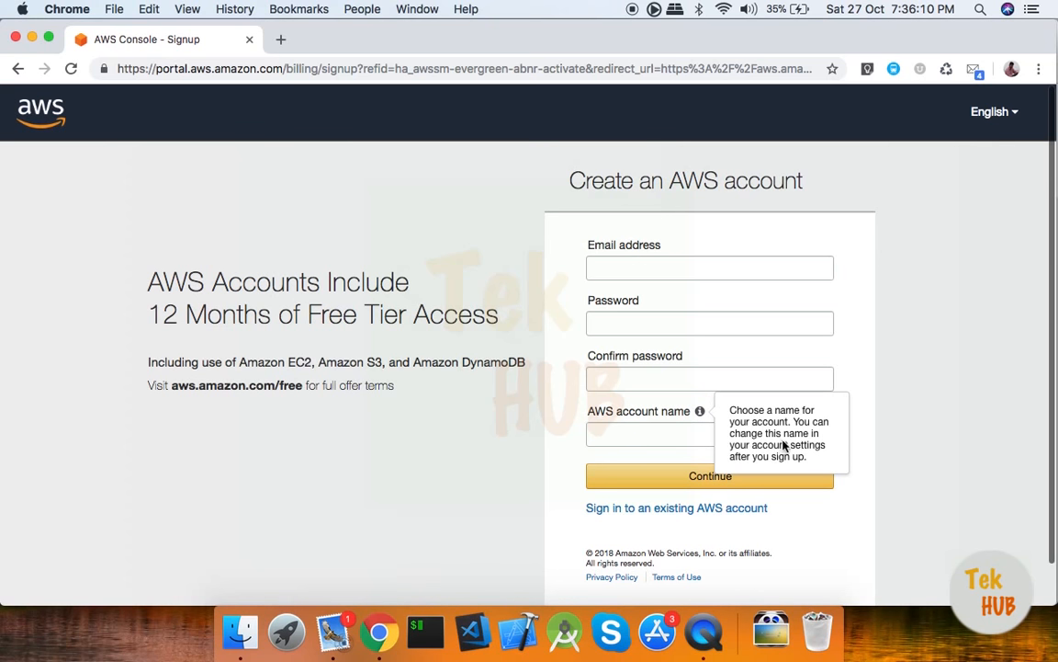
Choose the Personal account type in the sign-up contact information
{"action": "double_click", "coordinate": [763, 459]}
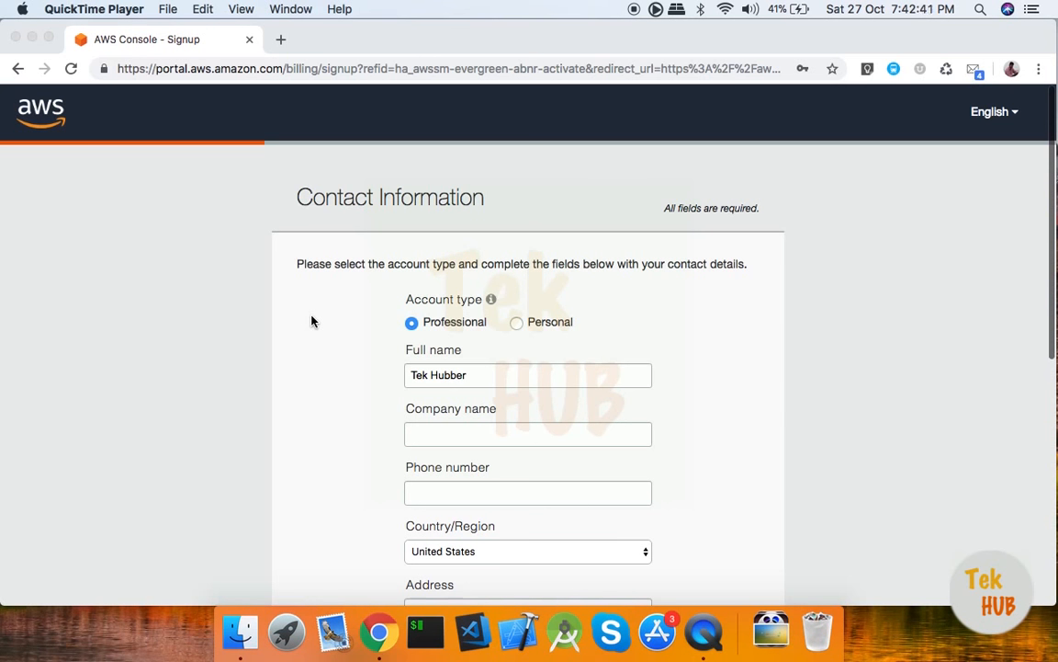
{"action": "scroll", "coordinate": [311, 320], "scroll_direction": "down", "scroll_amount": 3}
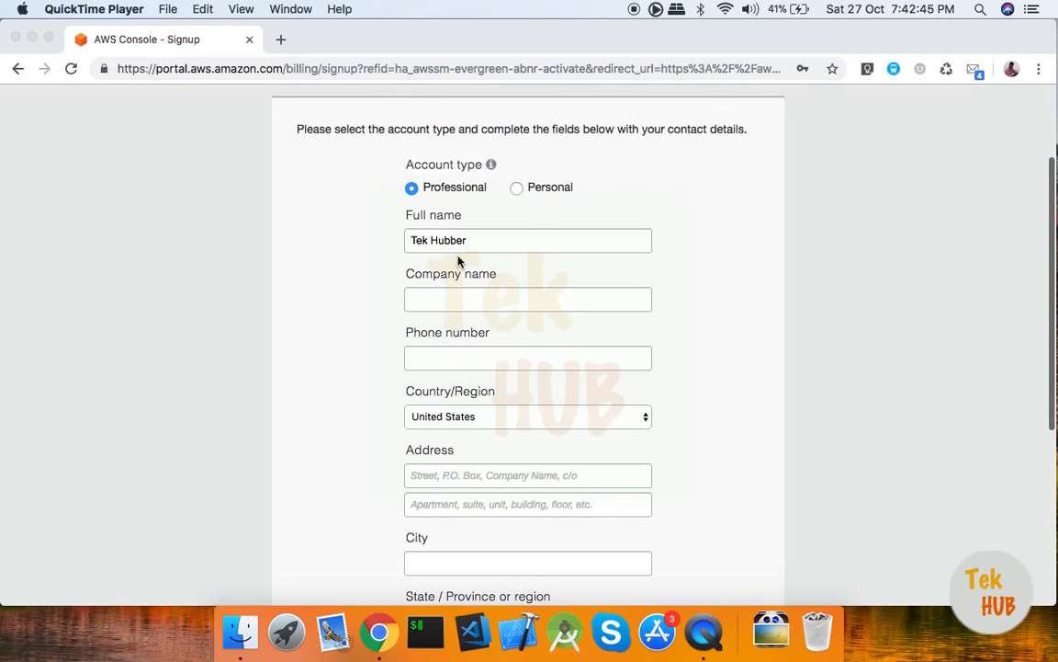
{"action": "scroll", "coordinate": [468, 173], "scroll_direction": "up", "scroll_amount": 3}
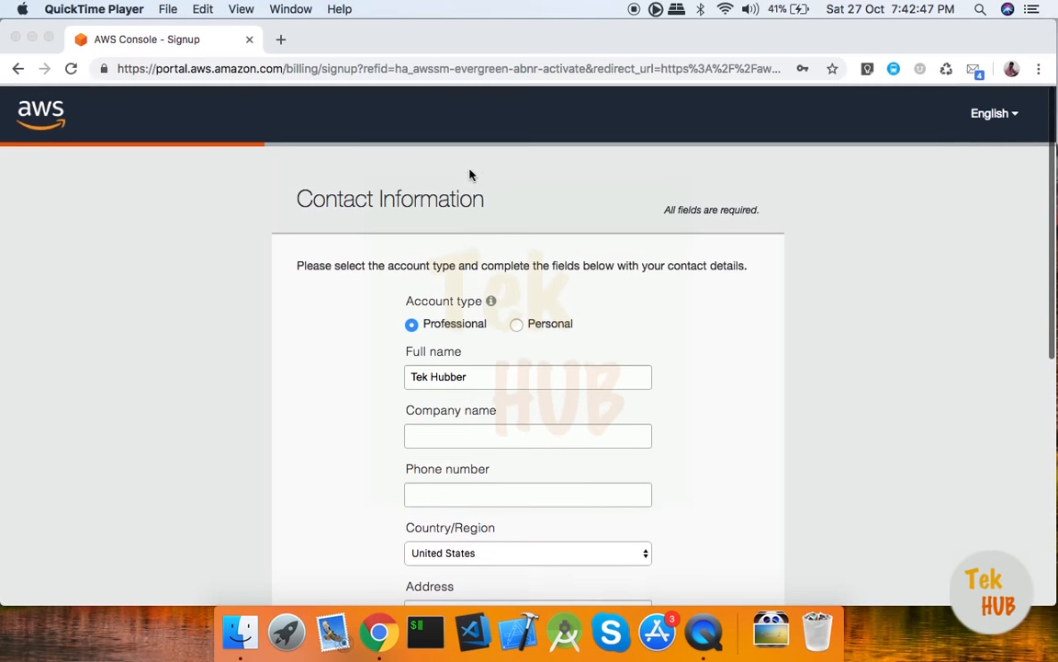
{"action": "scroll", "coordinate": [468, 174], "scroll_direction": "down", "scroll_amount": 3}
{"action": "scroll", "coordinate": [470, 174], "scroll_direction": "down", "scroll_amount": 1}
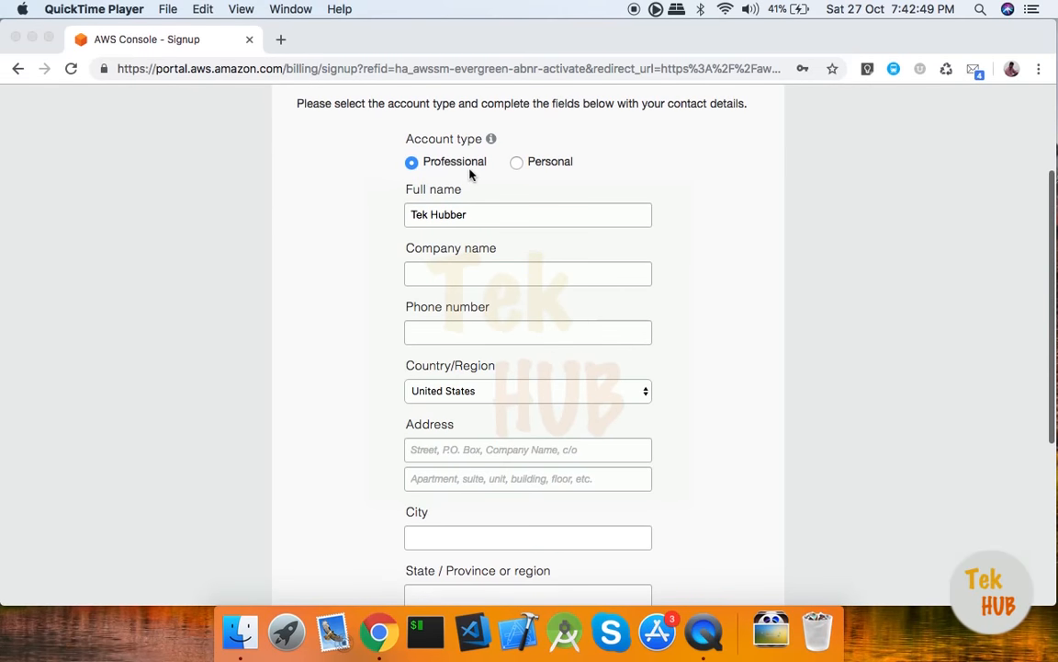
{"action": "left_click", "coordinate": [520, 168]}
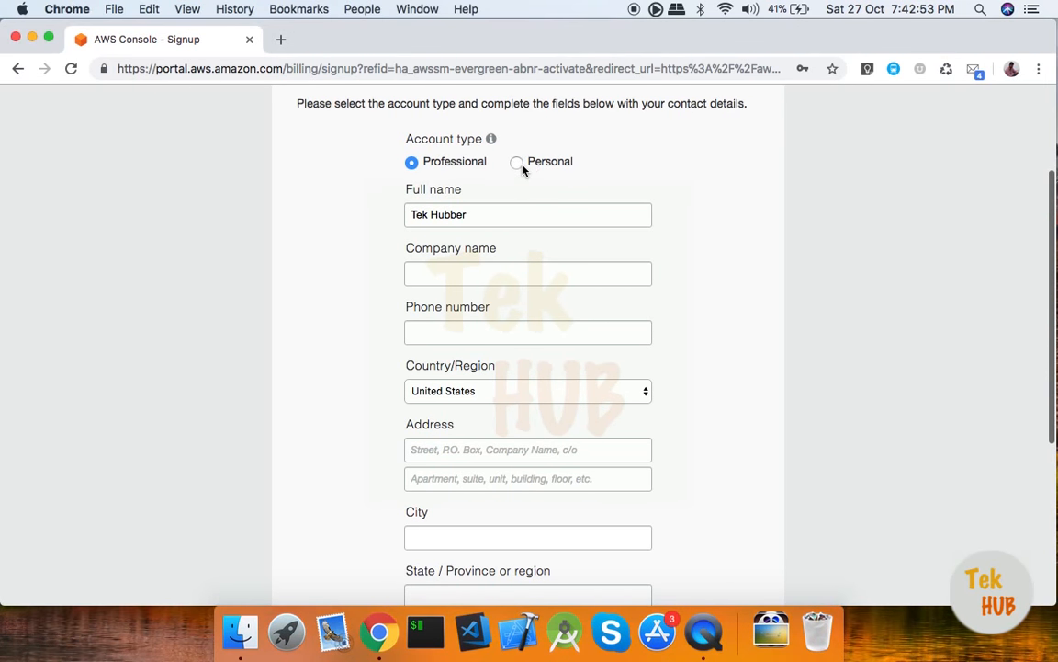
{"action": "left_click", "coordinate": [516, 164]}
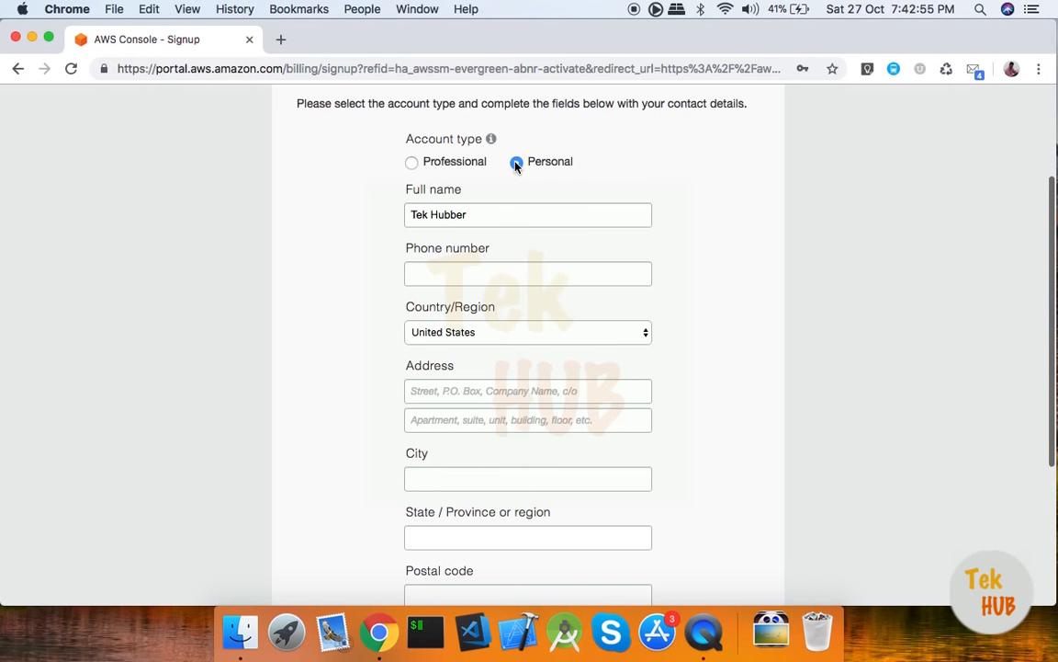
Set the country/region in the contact details to India
{"action": "triple_click", "coordinate": [501, 215]}
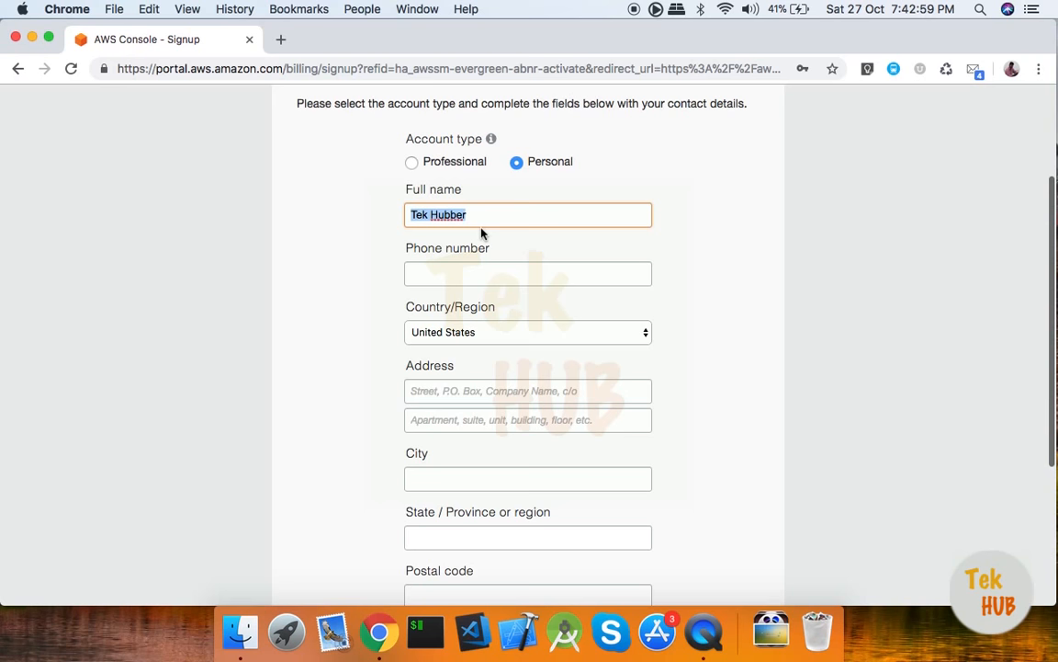
{"action": "left_click", "coordinate": [480, 272]}
{"action": "scroll", "coordinate": [479, 272], "scroll_direction": "down", "scroll_amount": 3}
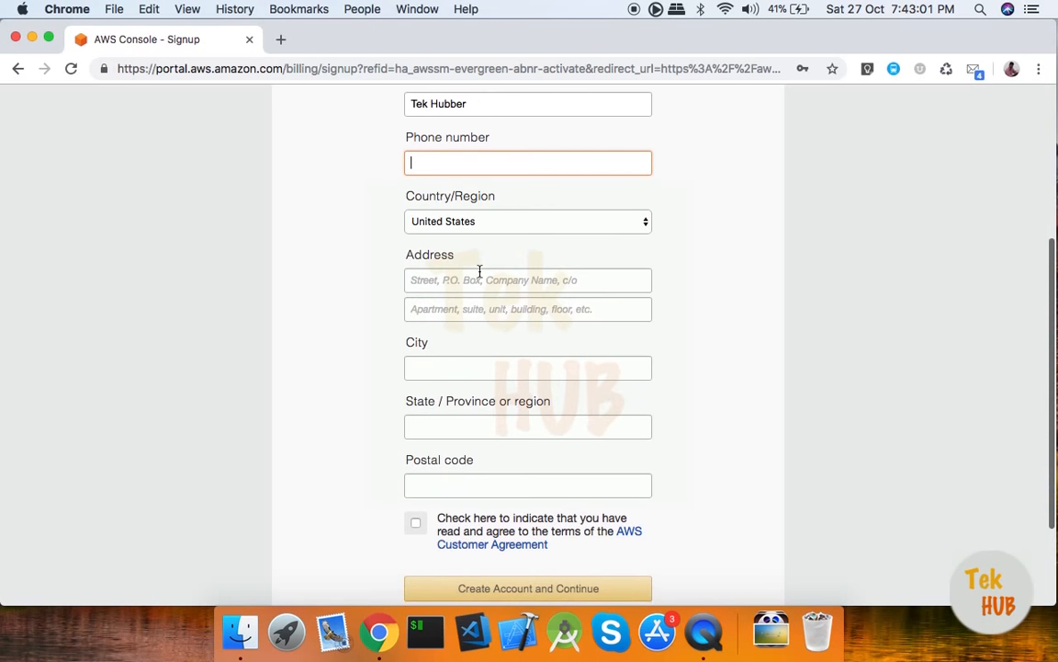
{"action": "left_click", "coordinate": [591, 227]}
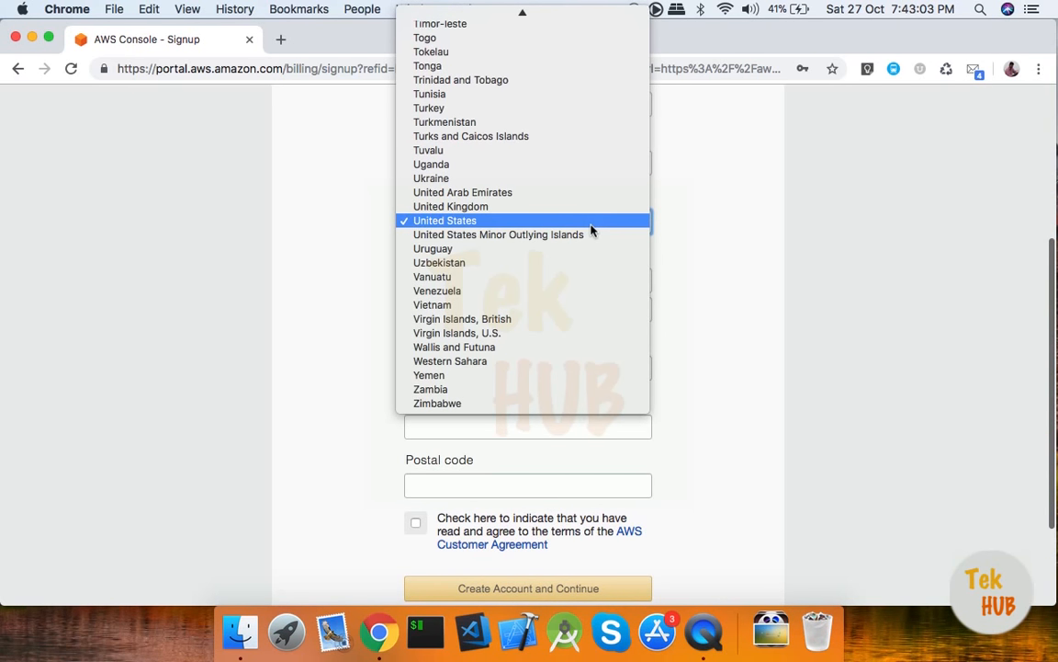
{"action": "scroll", "coordinate": [591, 230], "scroll_direction": "up", "scroll_amount": 15}
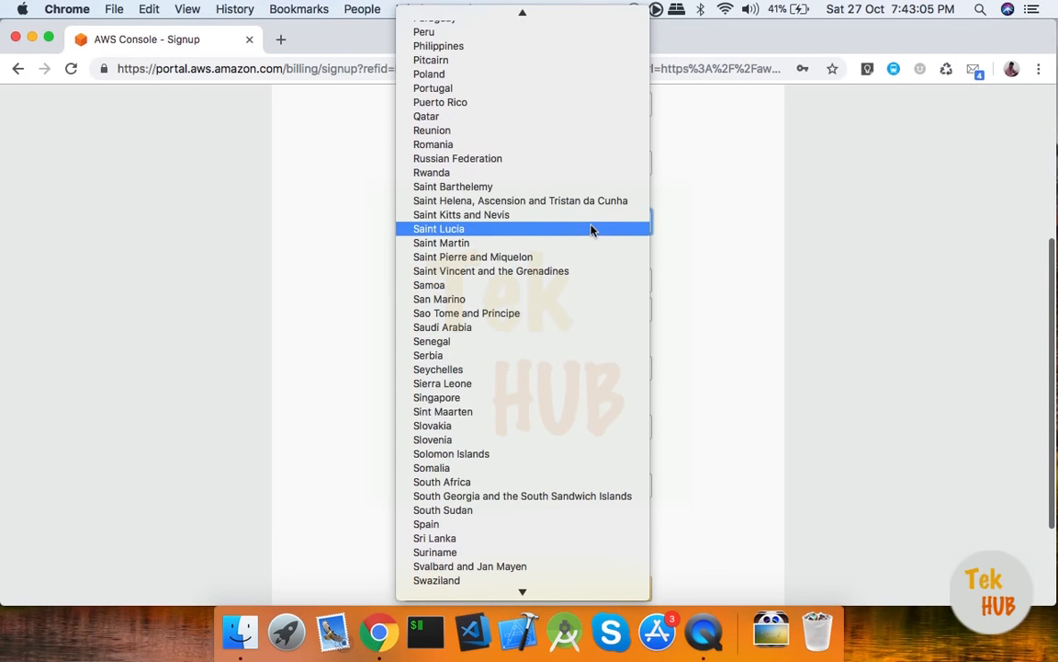
{"action": "scroll", "coordinate": [591, 230], "scroll_direction": "up", "scroll_amount": 8}
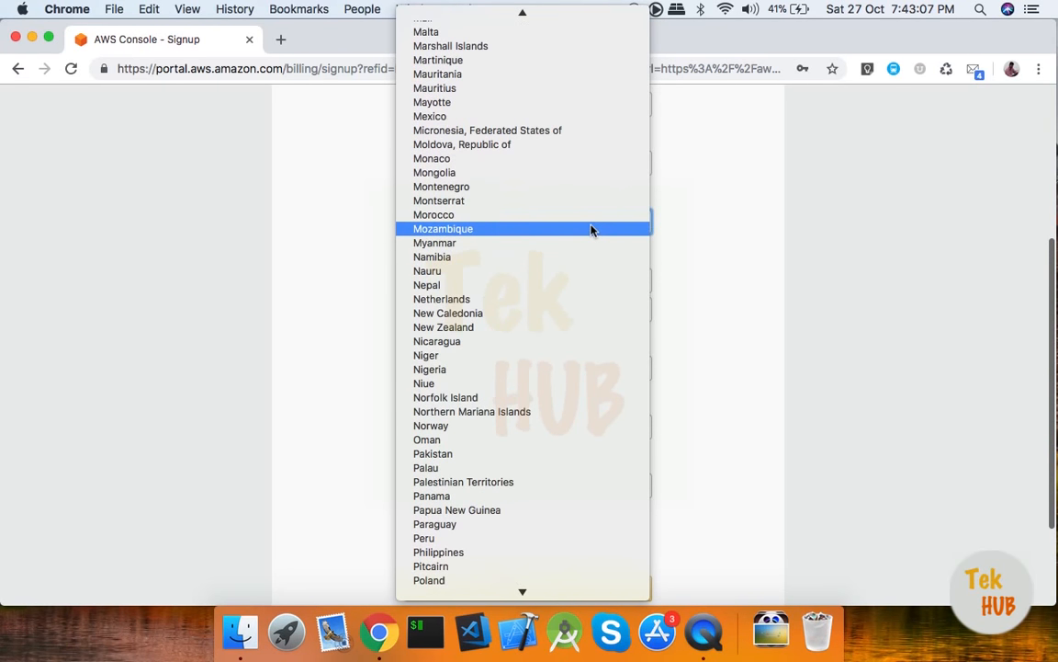
{"action": "scroll", "coordinate": [591, 230], "scroll_direction": "up", "scroll_amount": 10}
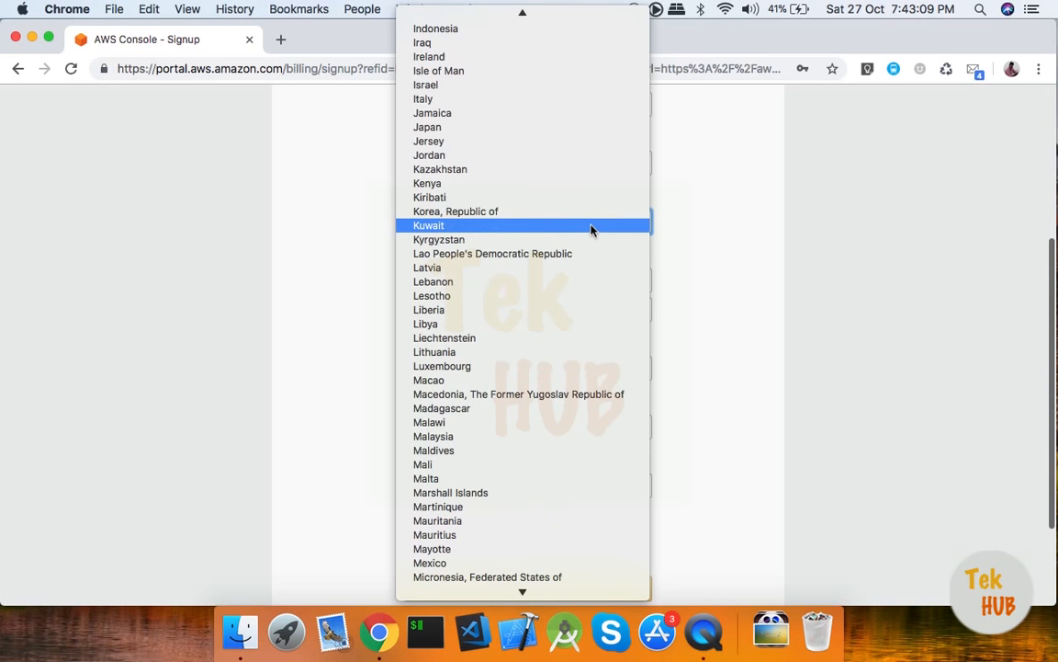
{"action": "scroll", "coordinate": [539, 45], "scroll_direction": "up", "scroll_amount": 4}
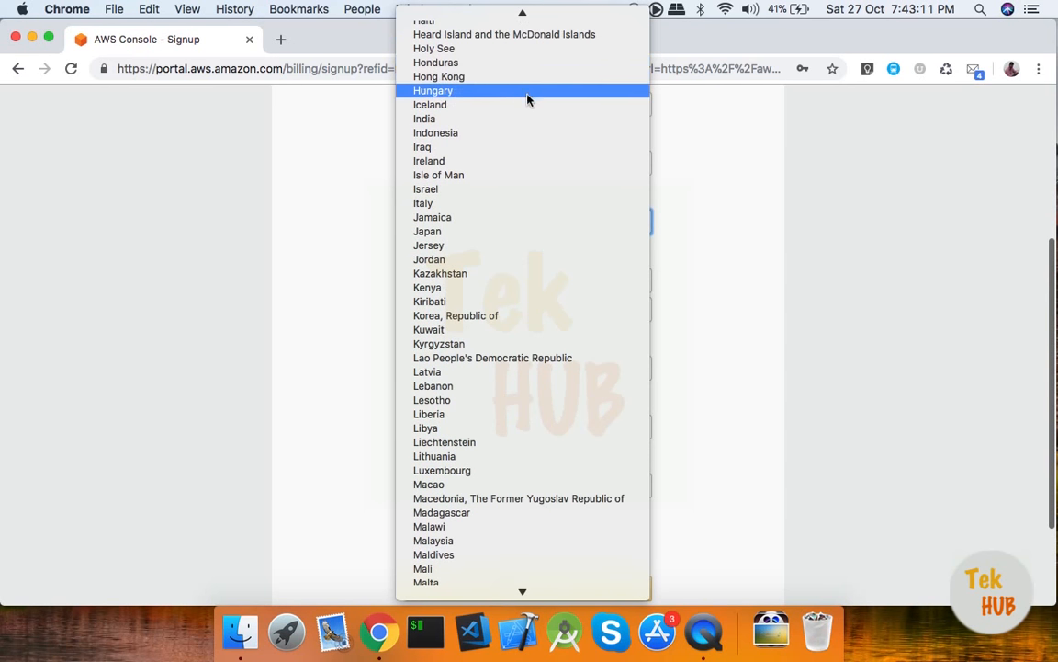
{"action": "left_click", "coordinate": [526, 119]}
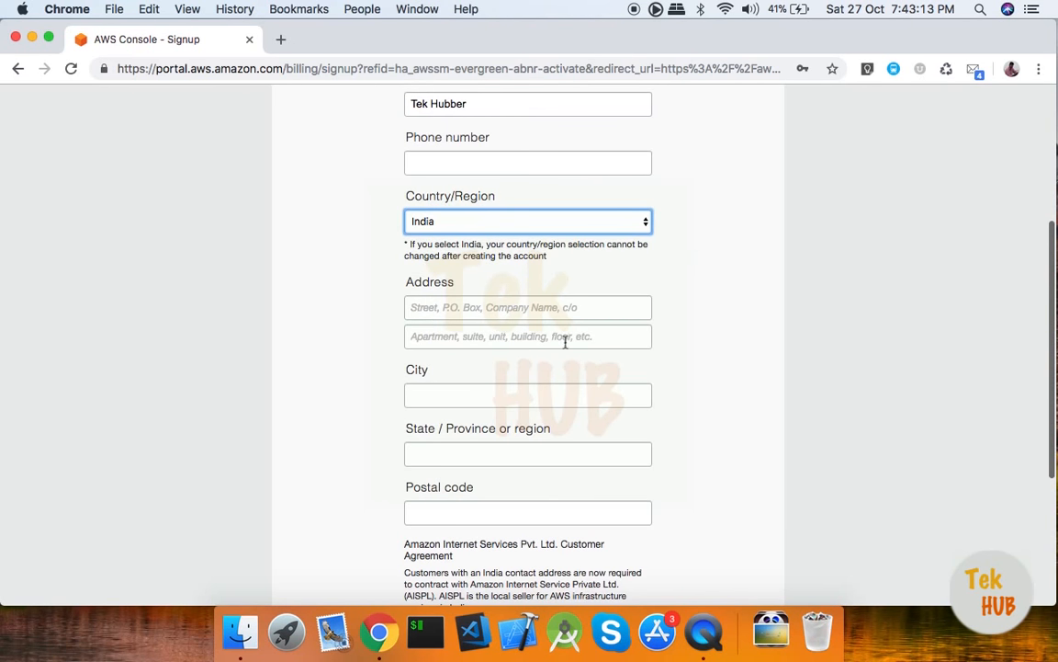
Review the remaining contact information fields, including address, postal code and the AISPL Customer Agreement section
{"action": "scroll", "coordinate": [588, 340], "scroll_direction": "down", "scroll_amount": 2}
{"action": "scroll", "coordinate": [536, 384], "scroll_direction": "down", "scroll_amount": 2}
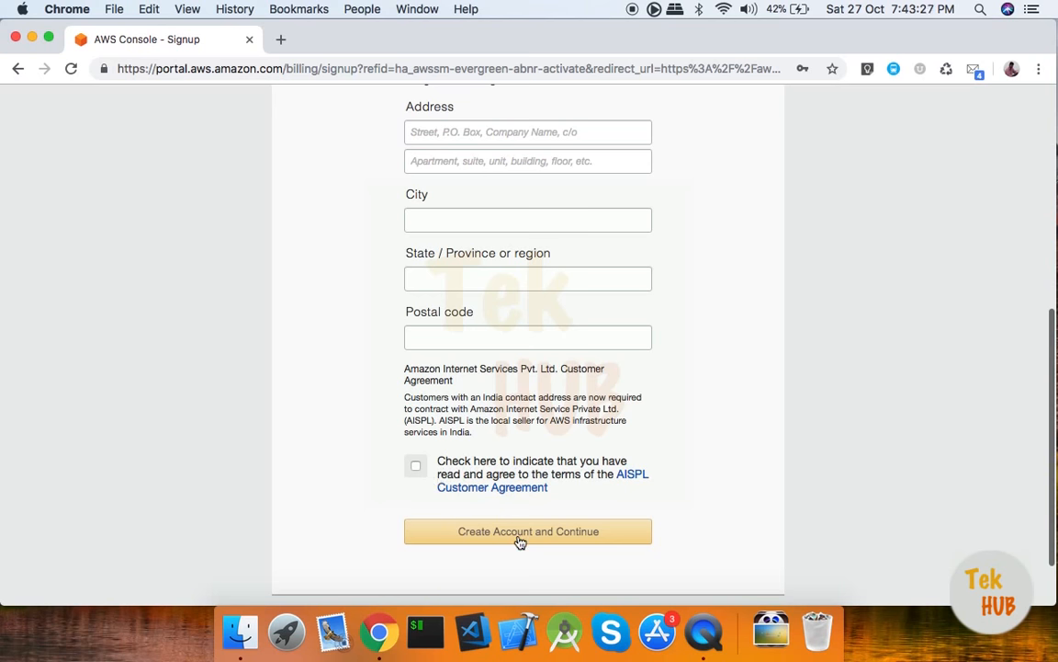
{"action": "scroll", "coordinate": [521, 542], "scroll_direction": "up", "scroll_amount": 4}
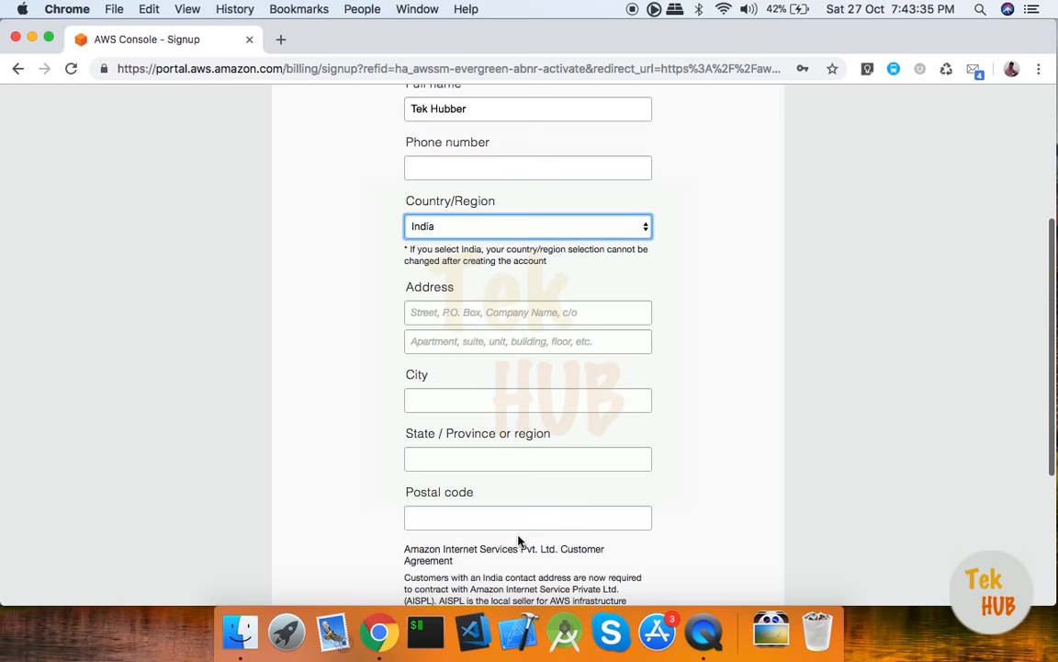
{"action": "scroll", "coordinate": [519, 540], "scroll_direction": "up", "scroll_amount": 3}
{"action": "scroll", "coordinate": [518, 536], "scroll_direction": "up", "scroll_amount": 1}
{"action": "scroll", "coordinate": [519, 536], "scroll_direction": "down", "scroll_amount": 10}
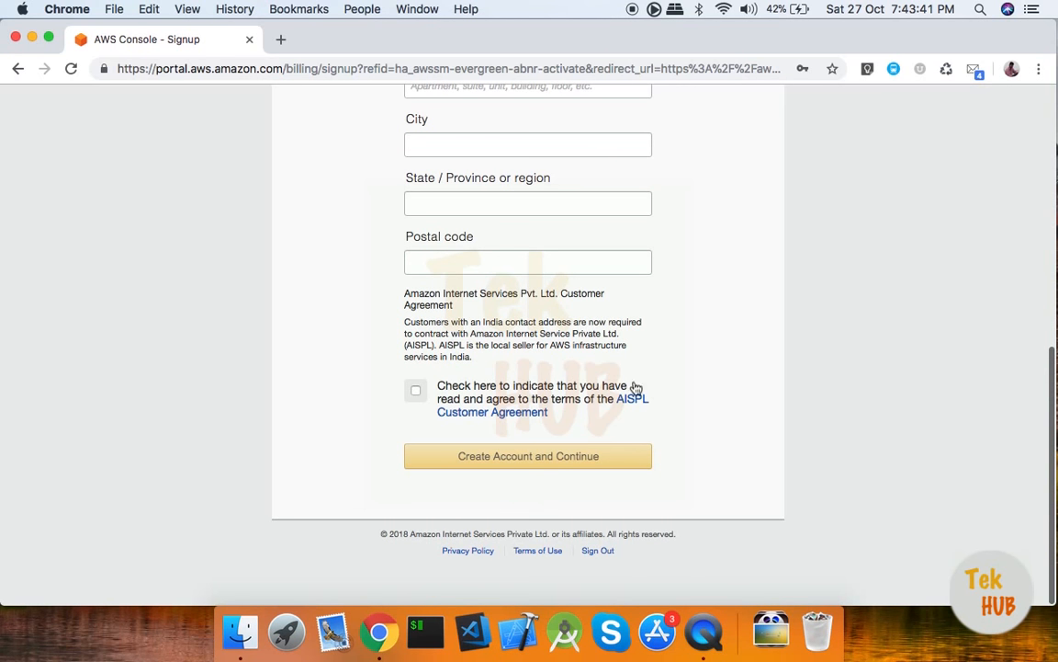
{"action": "scroll", "coordinate": [628, 245], "scroll_direction": "up", "scroll_amount": 10}
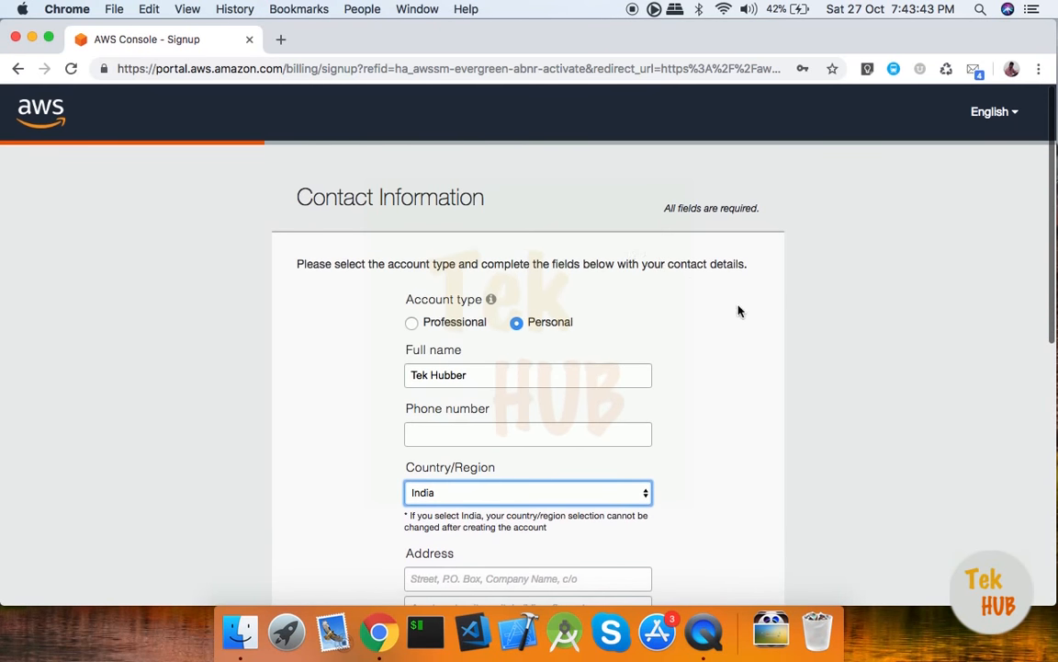
{"action": "scroll", "coordinate": [740, 310], "scroll_direction": "down", "scroll_amount": 5}
{"action": "scroll", "coordinate": [740, 310], "scroll_direction": "up", "scroll_amount": 5}
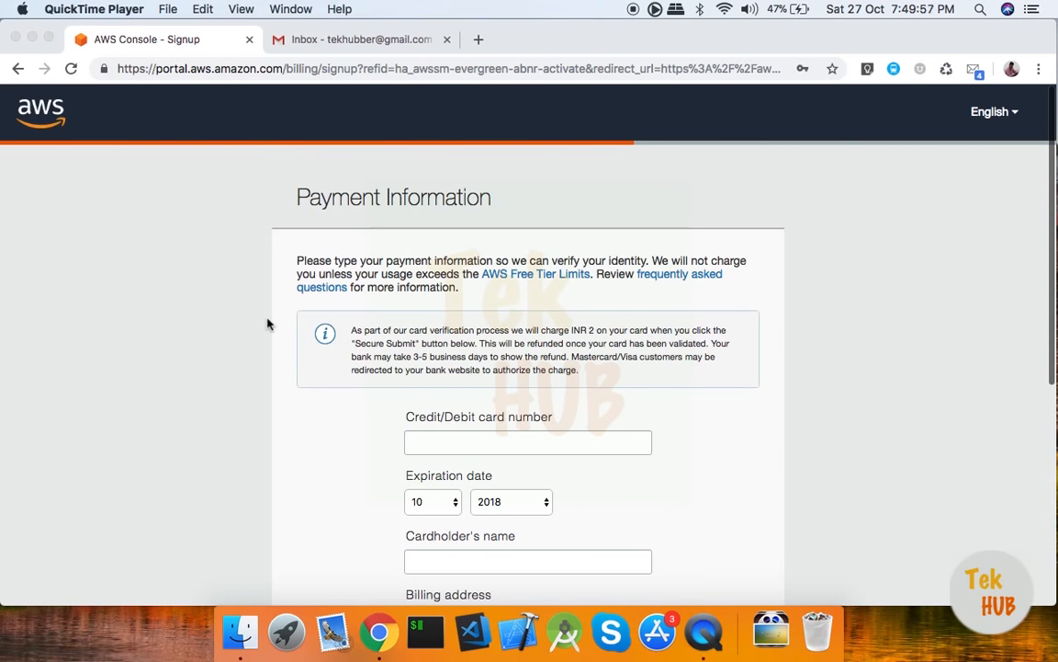
Read the card verification notice on the payment information form, covering the charge and refund terms
{"action": "scroll", "coordinate": [268, 323], "scroll_direction": "down", "scroll_amount": 3}
{"action": "scroll", "coordinate": [268, 323], "scroll_direction": "up", "scroll_amount": 1}
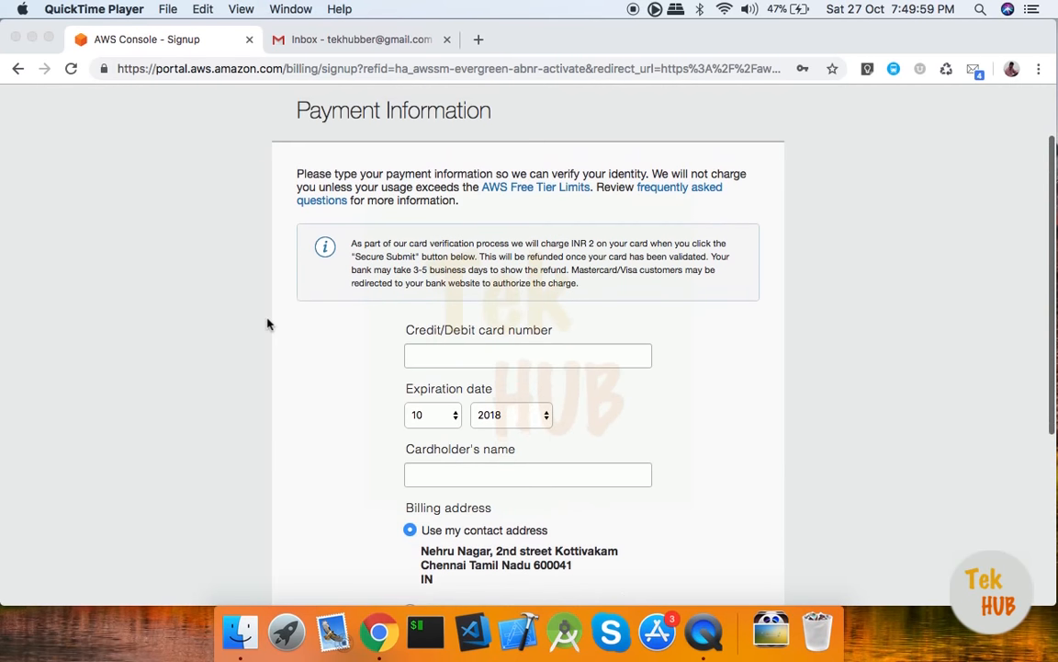
{"action": "scroll", "coordinate": [268, 323], "scroll_direction": "down", "scroll_amount": 3}
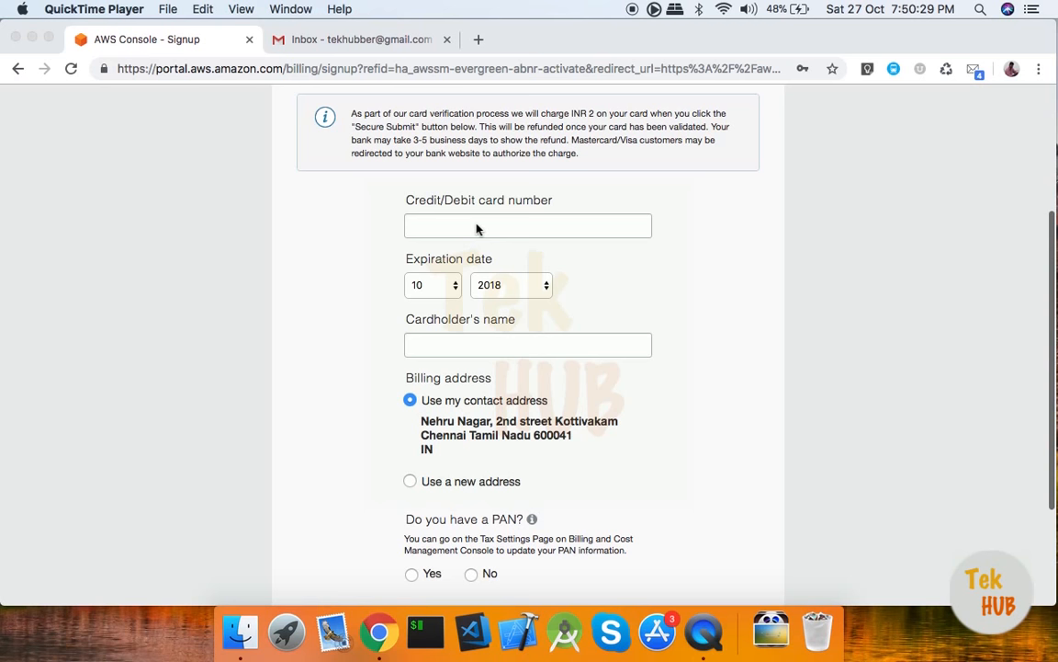
{"action": "left_click", "coordinate": [352, 115]}
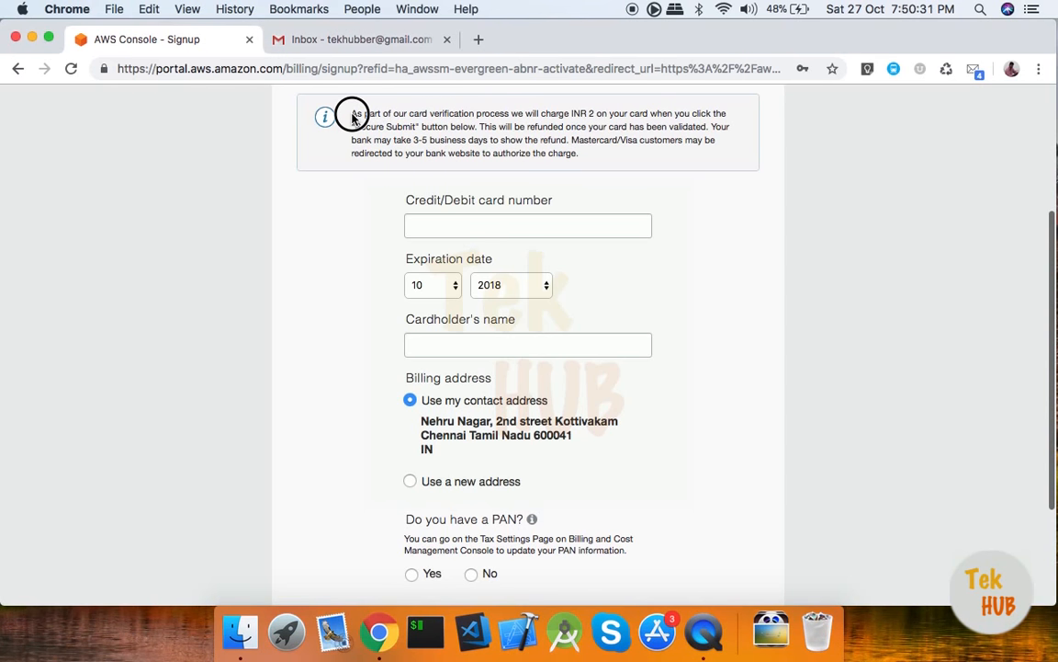
{"action": "triple_click", "coordinate": [577, 112]}
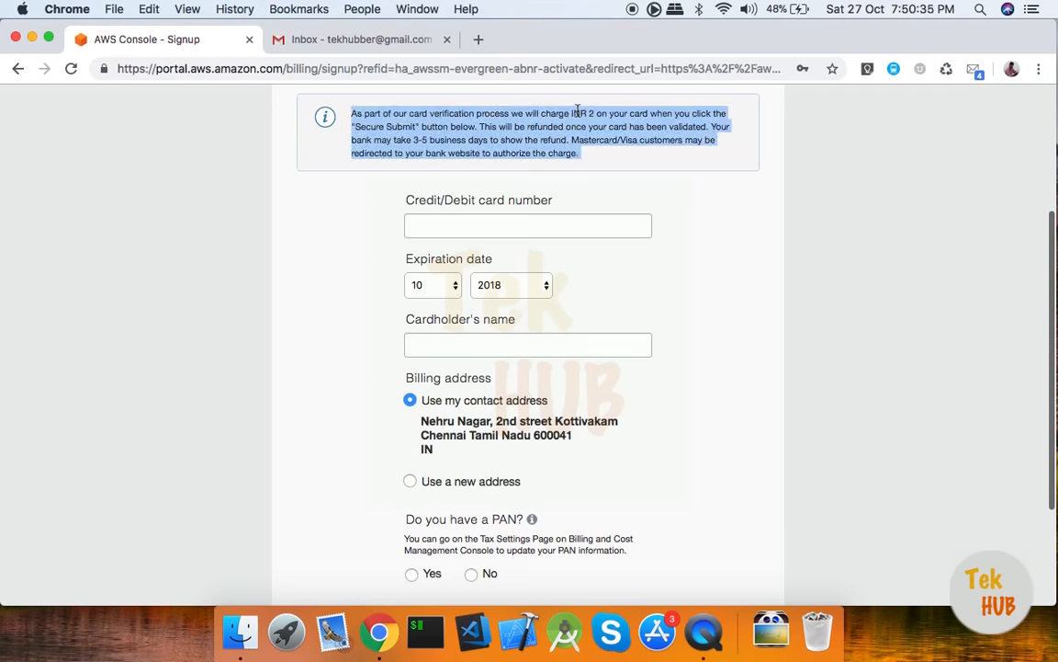
{"action": "double_click", "coordinate": [508, 153]}
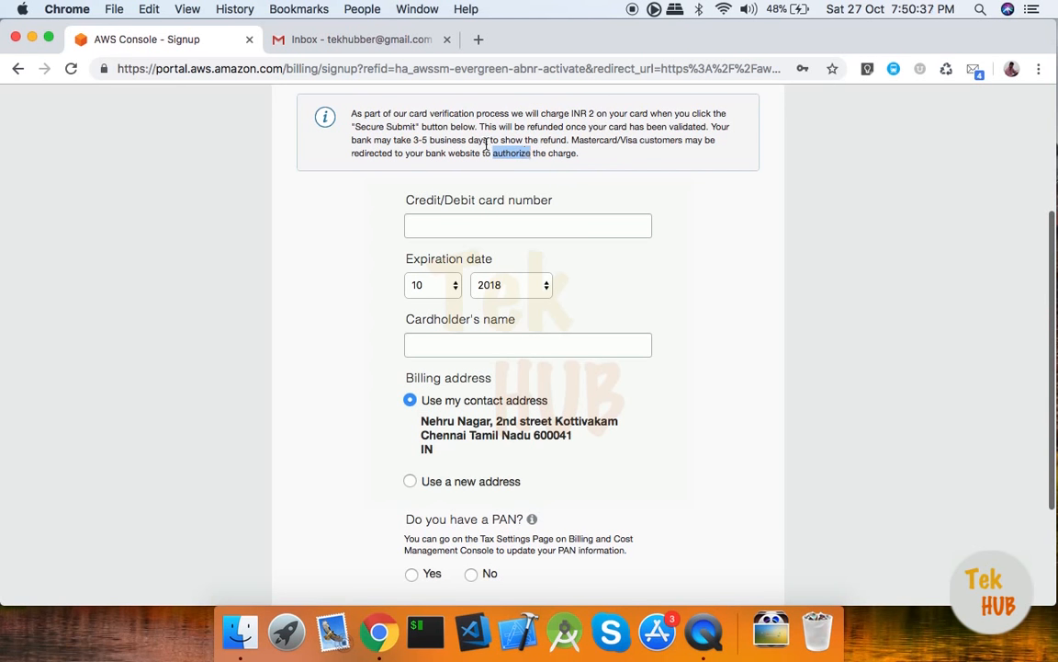
{"action": "triple_click", "coordinate": [486, 142]}
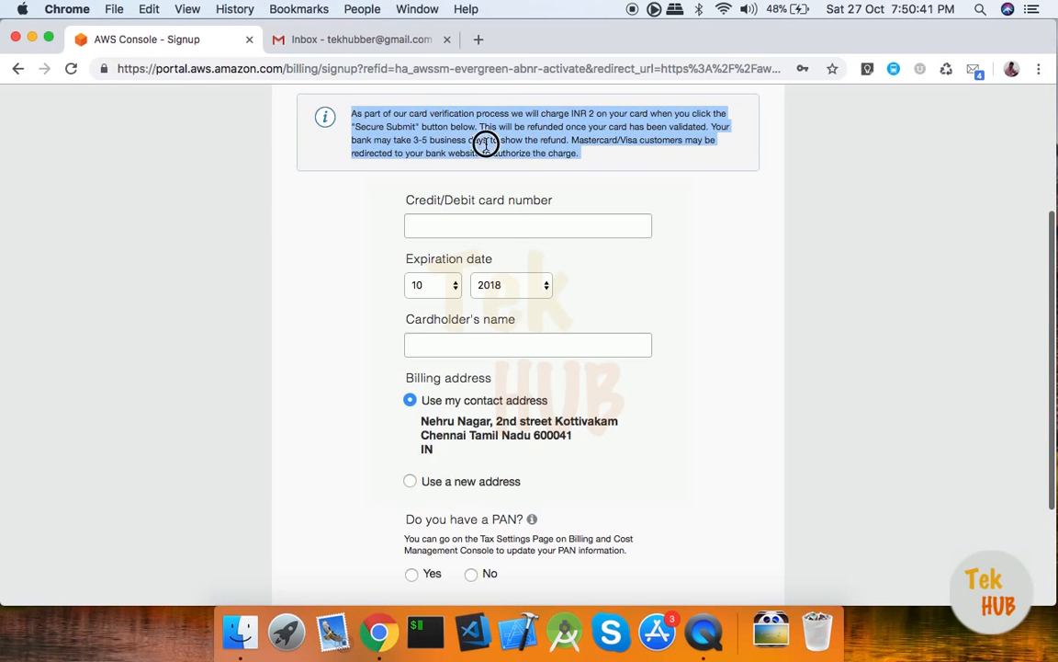
Answer No to the PAN question in the payment information and try to submit the form
{"action": "scroll", "coordinate": [486, 144], "scroll_direction": "down", "scroll_amount": 1}
{"action": "scroll", "coordinate": [486, 144], "scroll_direction": "down", "scroll_amount": 3}
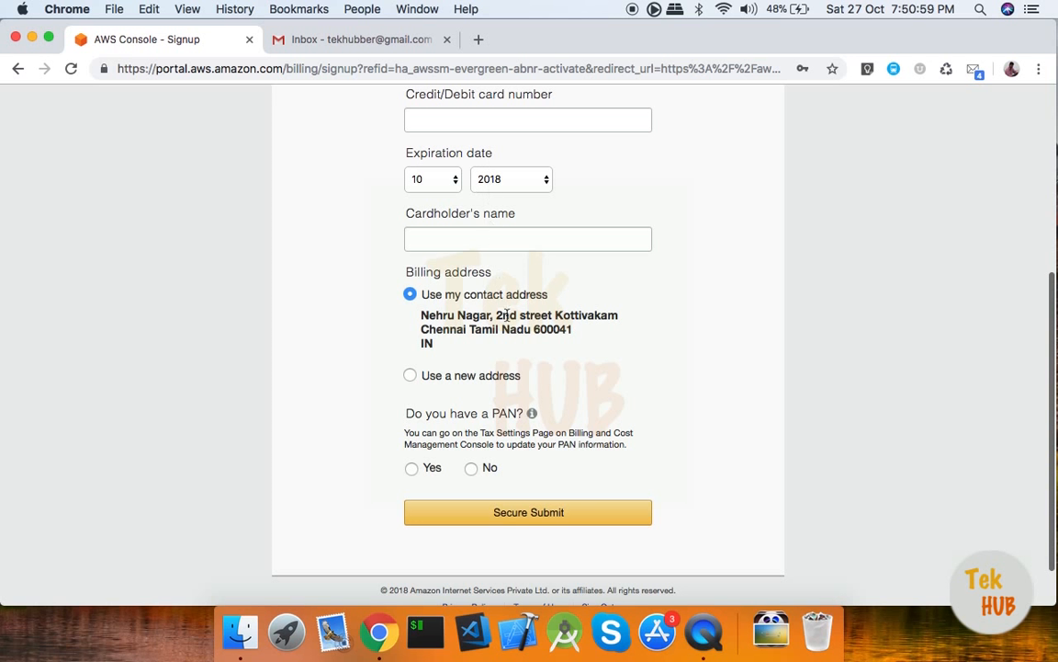
{"action": "scroll", "coordinate": [508, 319], "scroll_direction": "down", "scroll_amount": 1}
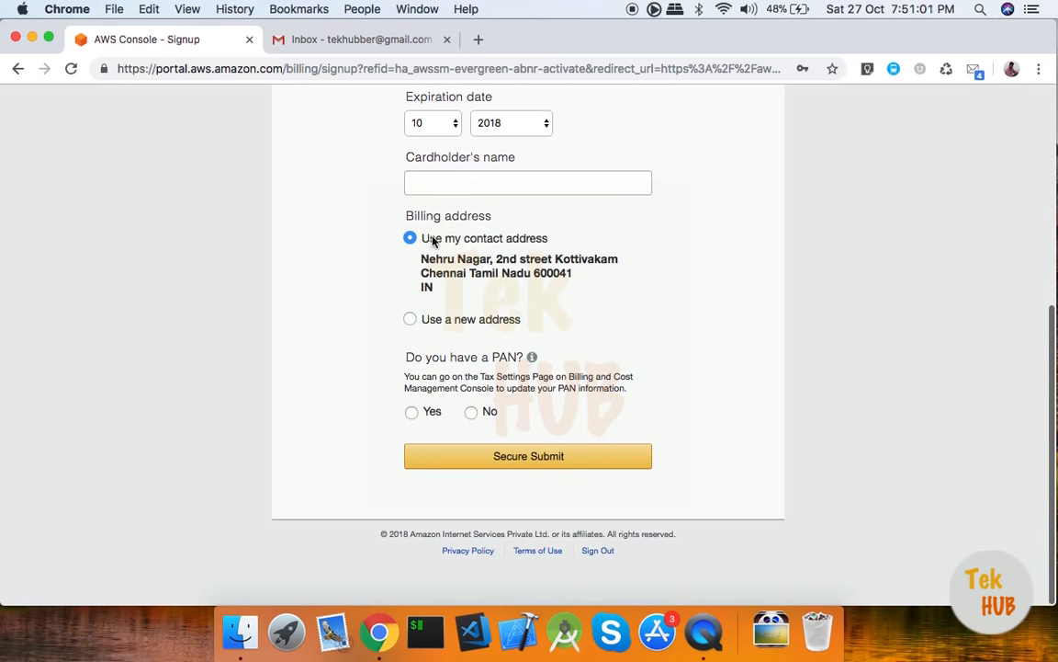
{"action": "left_click", "coordinate": [478, 415]}
{"action": "scroll", "coordinate": [618, 357], "scroll_direction": "up", "scroll_amount": 5}
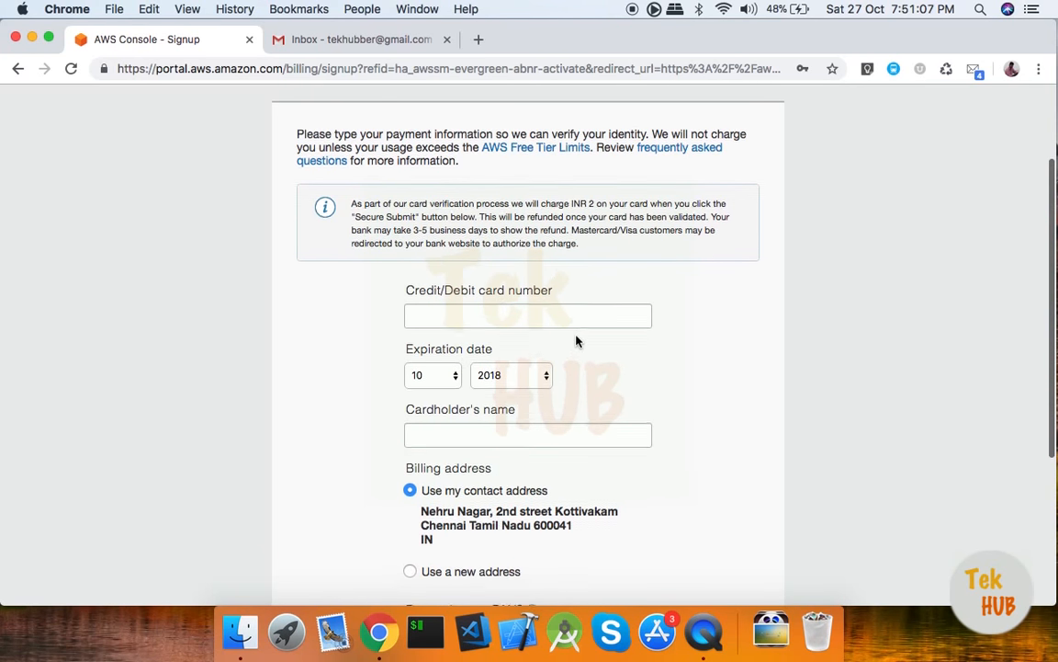
{"action": "scroll", "coordinate": [577, 347], "scroll_direction": "down", "scroll_amount": 5}
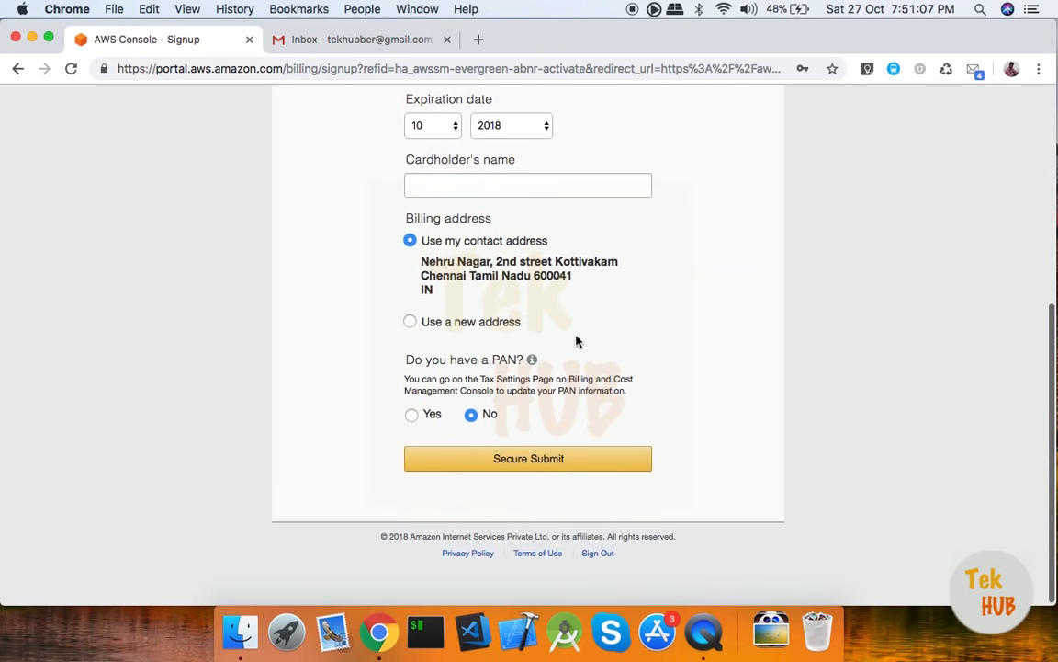
{"action": "left_click", "coordinate": [538, 469]}
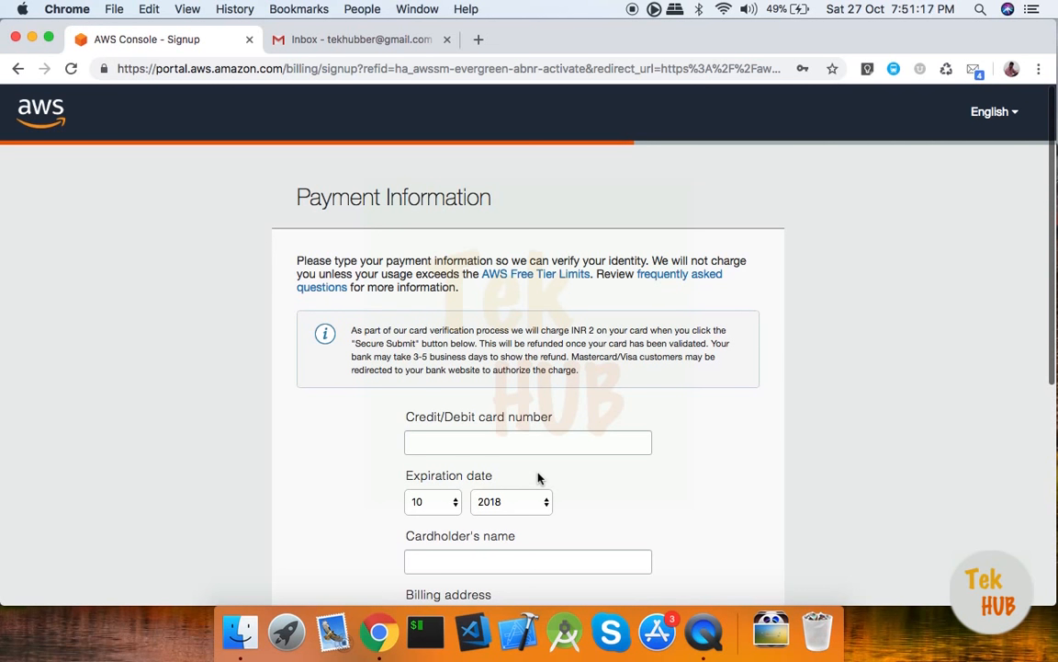
Go to the credit/debit card number field and look over the rest of the payment form
{"action": "scroll", "coordinate": [538, 478], "scroll_direction": "down", "scroll_amount": 3}
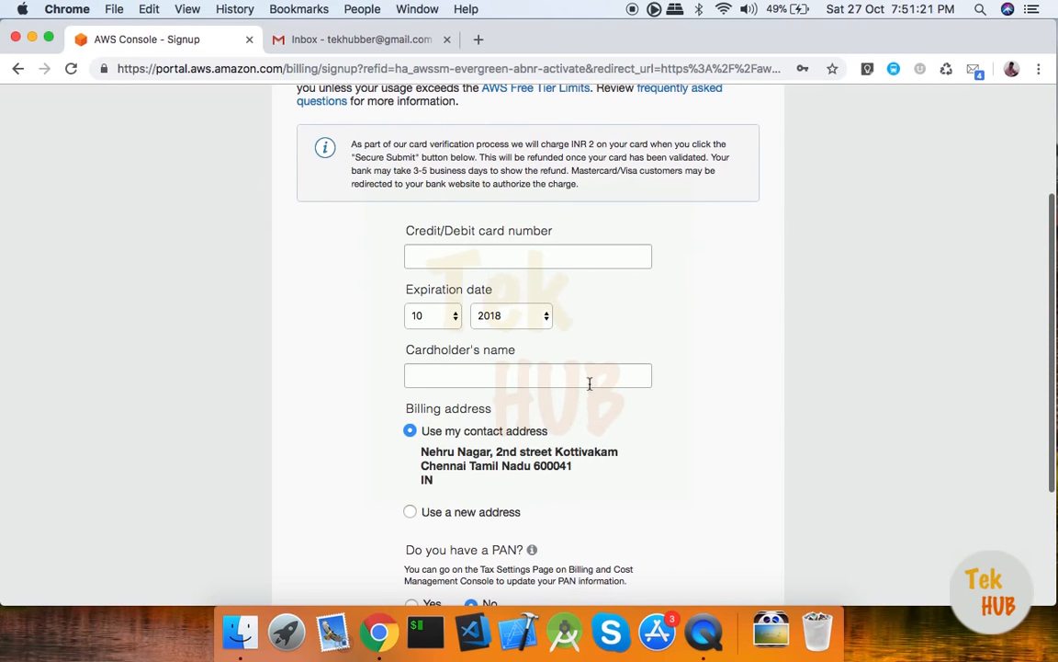
{"action": "left_click", "coordinate": [570, 268]}
{"action": "scroll", "coordinate": [568, 268], "scroll_direction": "down", "scroll_amount": 3}
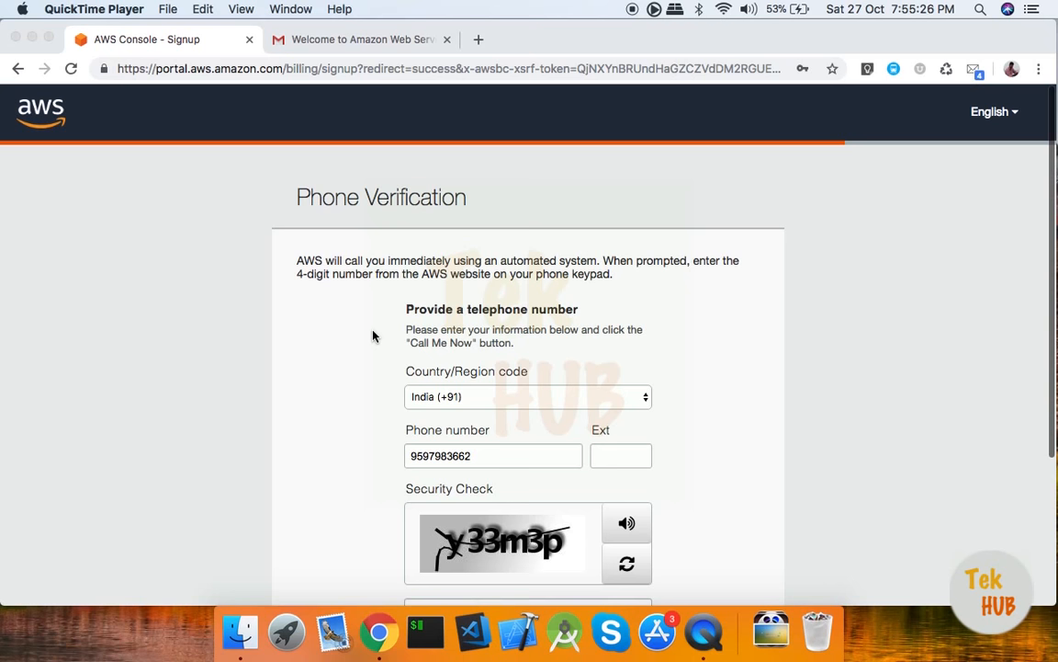
Enter the security check characters on the phone verification form and request the automated verification call
{"action": "scroll", "coordinate": [374, 336], "scroll_direction": "down", "scroll_amount": 2}
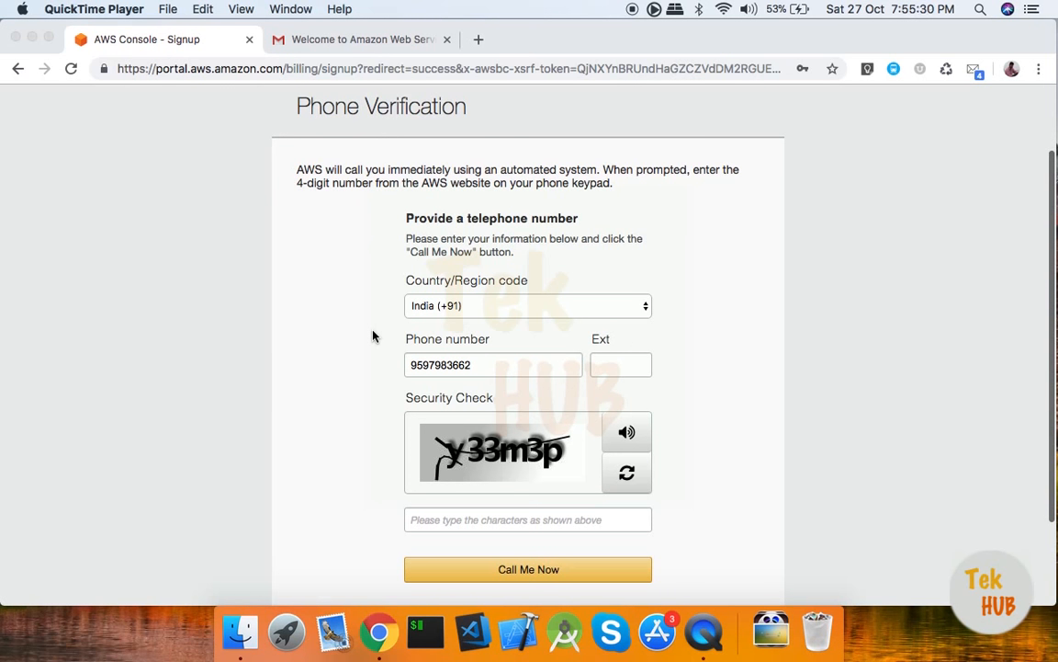
{"action": "scroll", "coordinate": [373, 336], "scroll_direction": "down", "scroll_amount": 3}
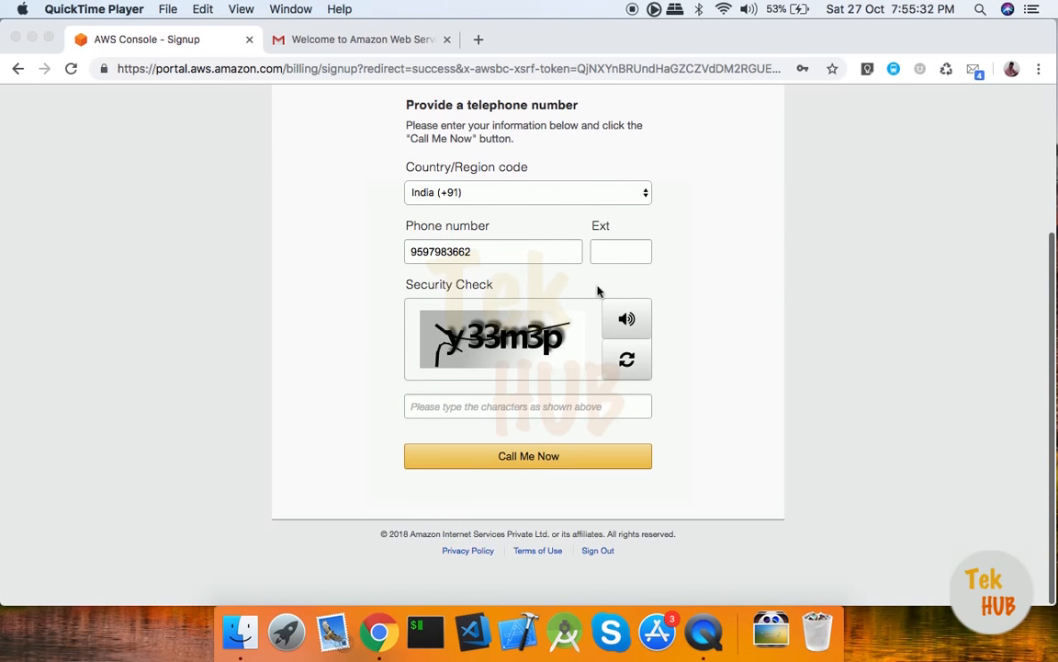
{"action": "left_click", "coordinate": [482, 409]}
{"action": "left_click", "coordinate": [483, 410]}
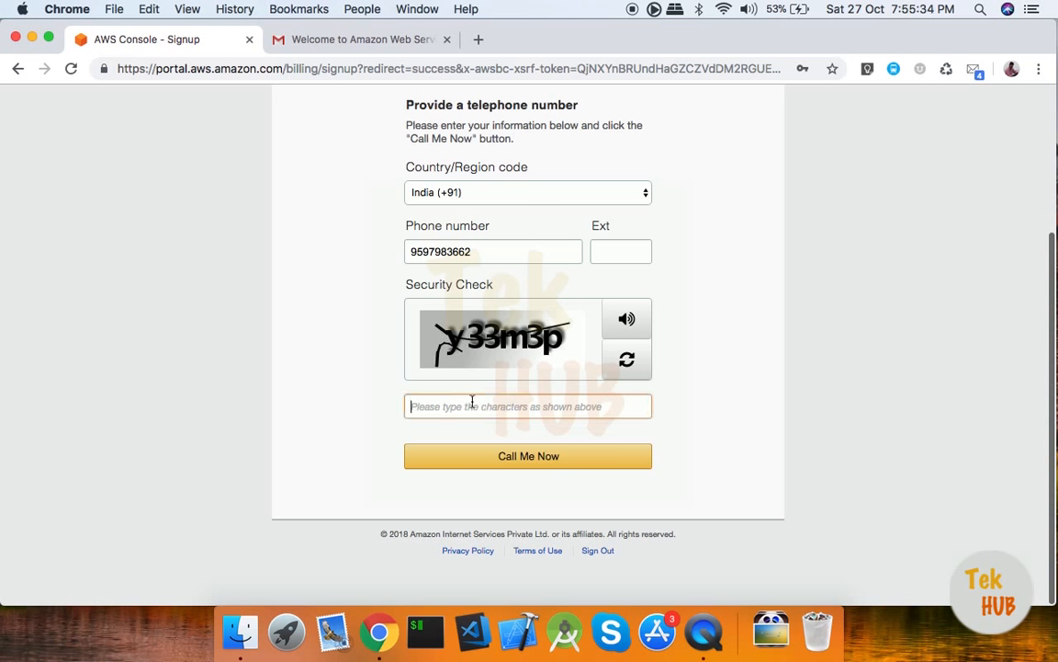
{"action": "type", "text": "y"}
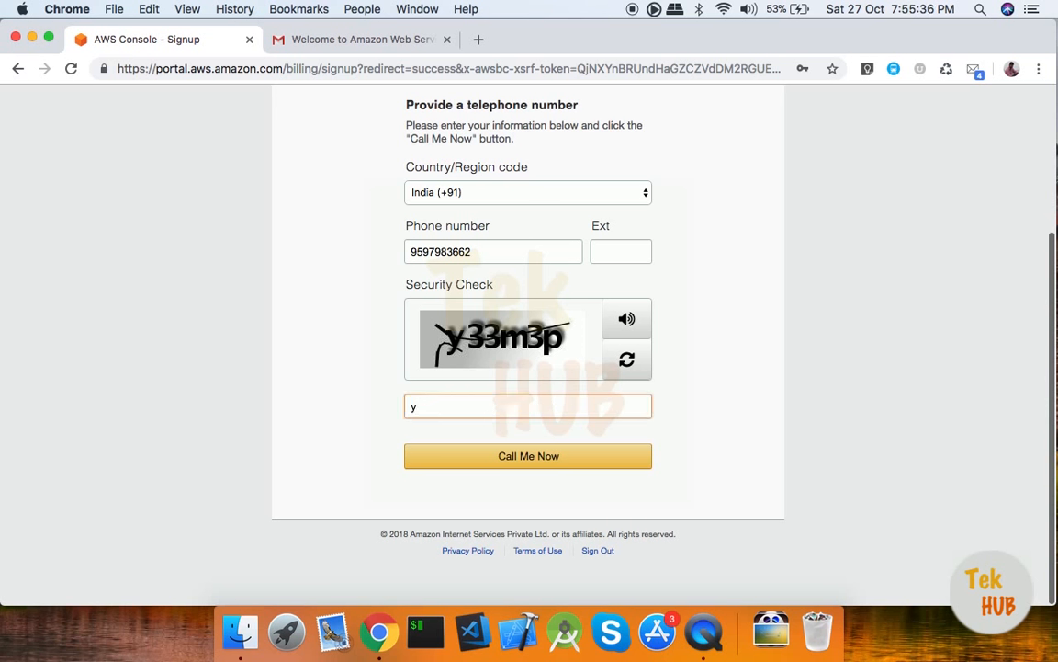
{"action": "type", "text": "33m3p"}
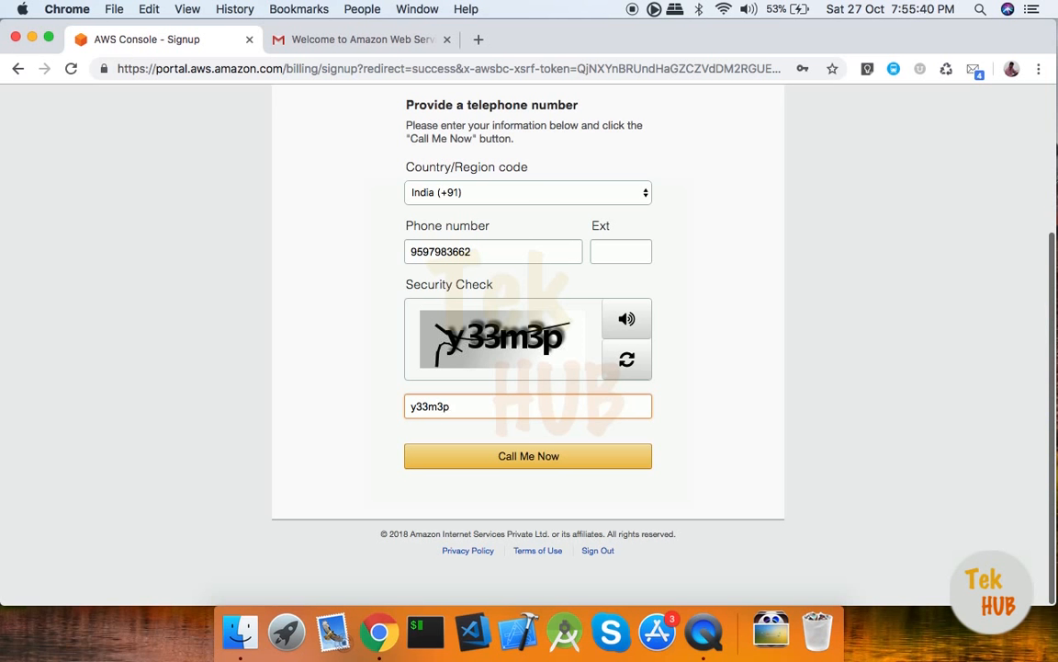
{"action": "left_click", "coordinate": [506, 456]}
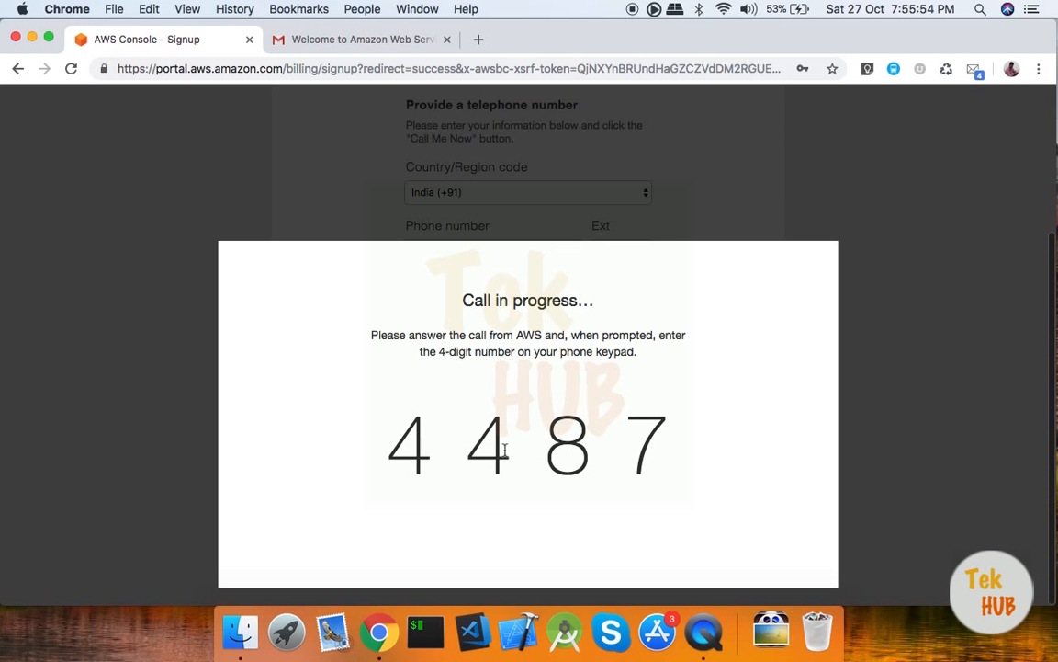
Note the 4-digit number for the AWS phone call and continue past the identity verification
{"action": "double_click", "coordinate": [411, 448]}
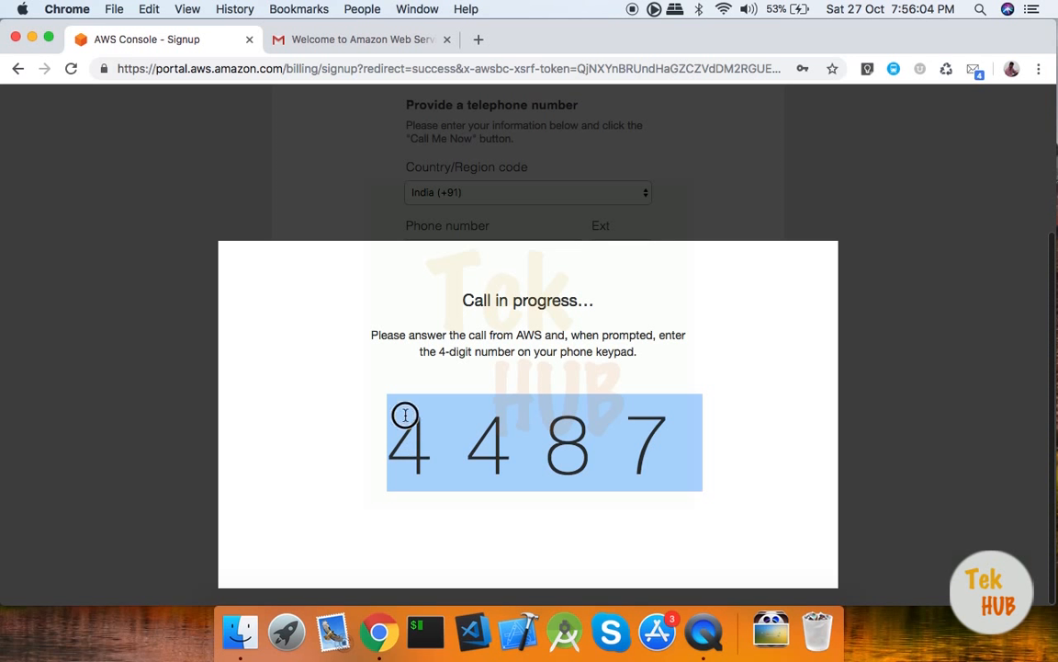
{"action": "left_click", "coordinate": [402, 413]}
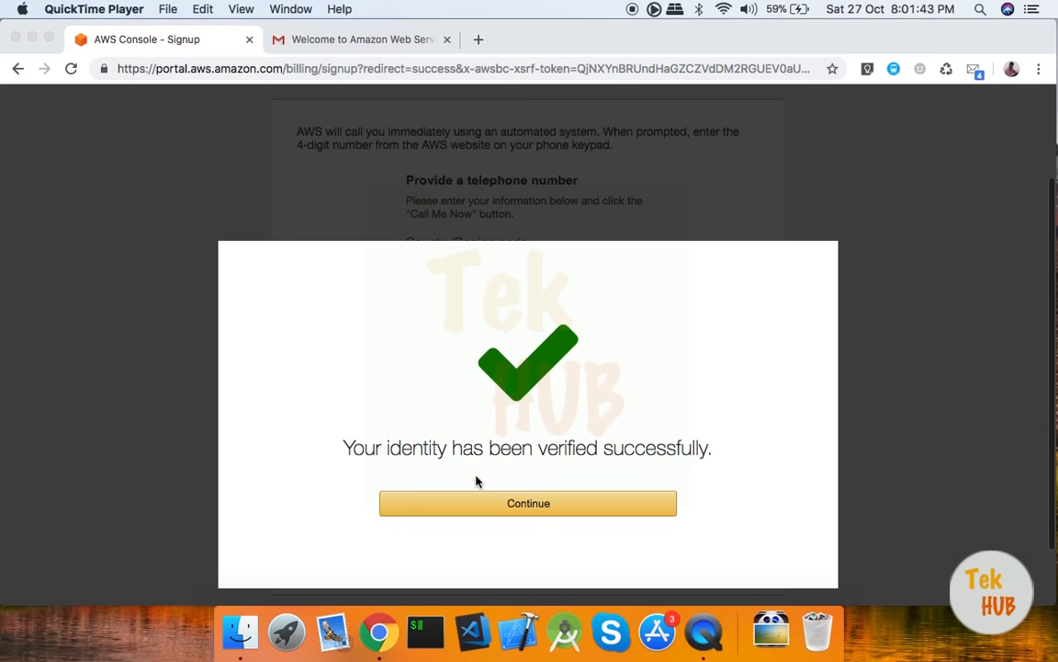
{"action": "left_click", "coordinate": [490, 506]}
{"action": "left_click", "coordinate": [508, 515]}
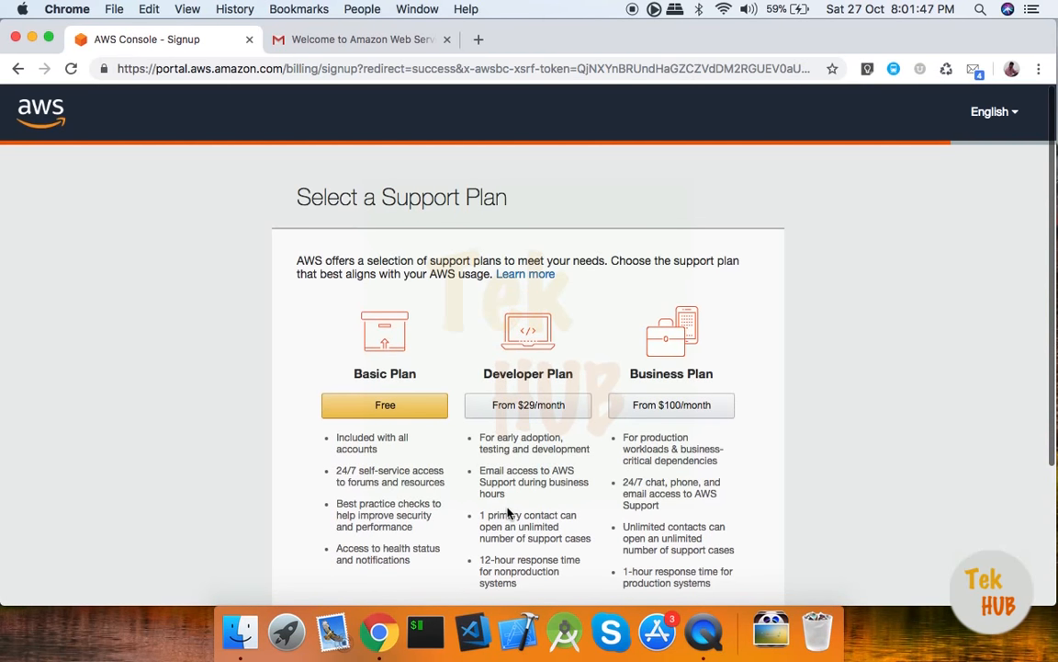
Compare the features of the support plans and choose the free Basic Plan
{"action": "scroll", "coordinate": [510, 514], "scroll_direction": "down", "scroll_amount": 5}
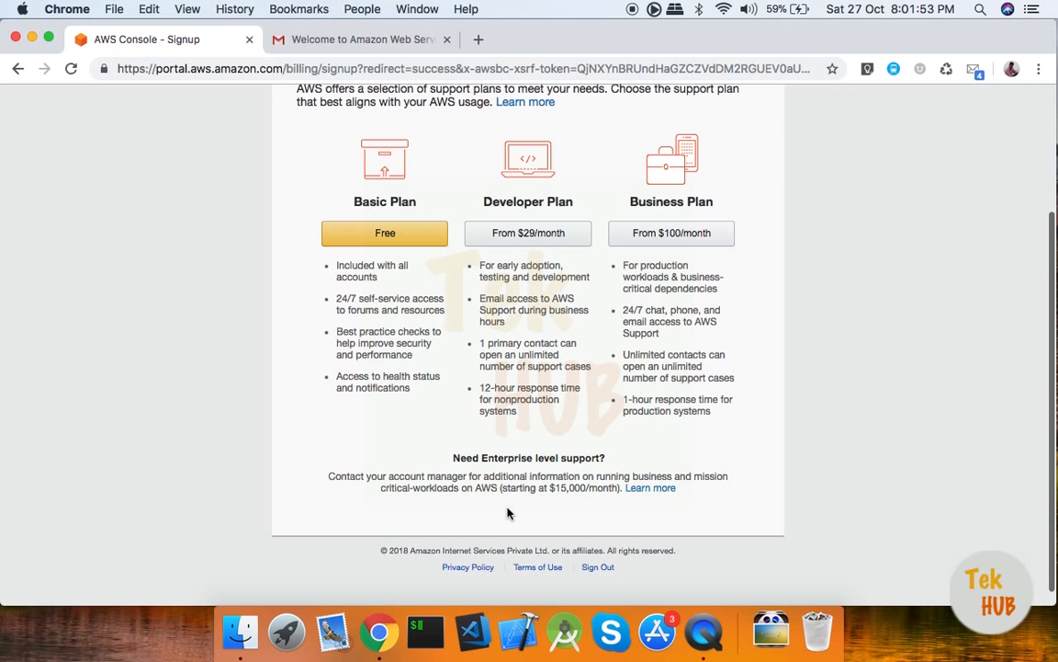
{"action": "triple_click", "coordinate": [536, 392]}
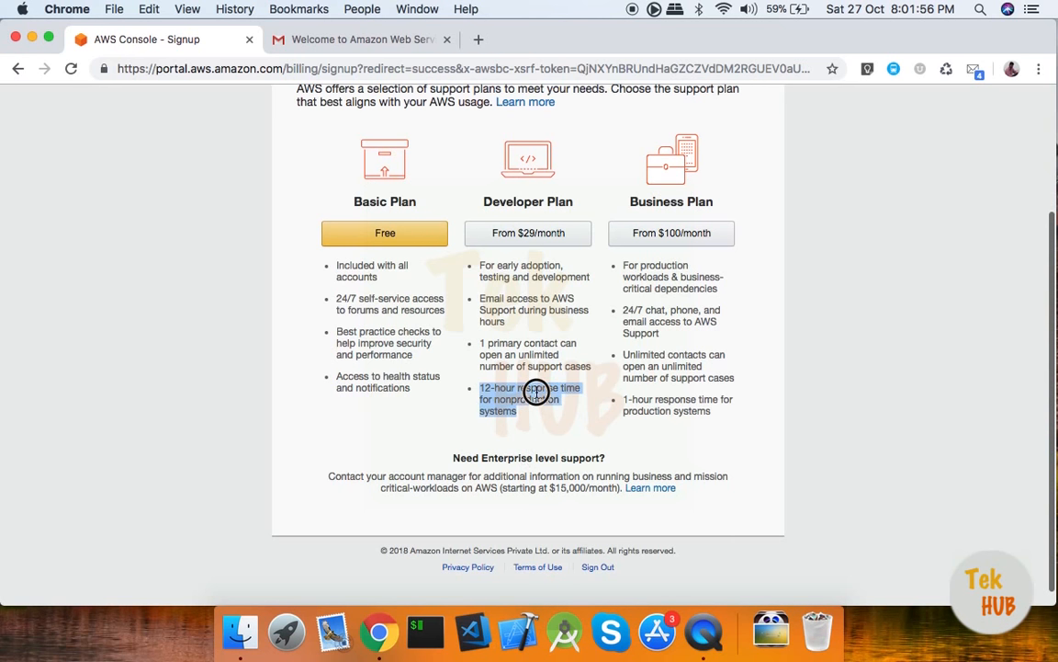
{"action": "triple_click", "coordinate": [529, 343]}
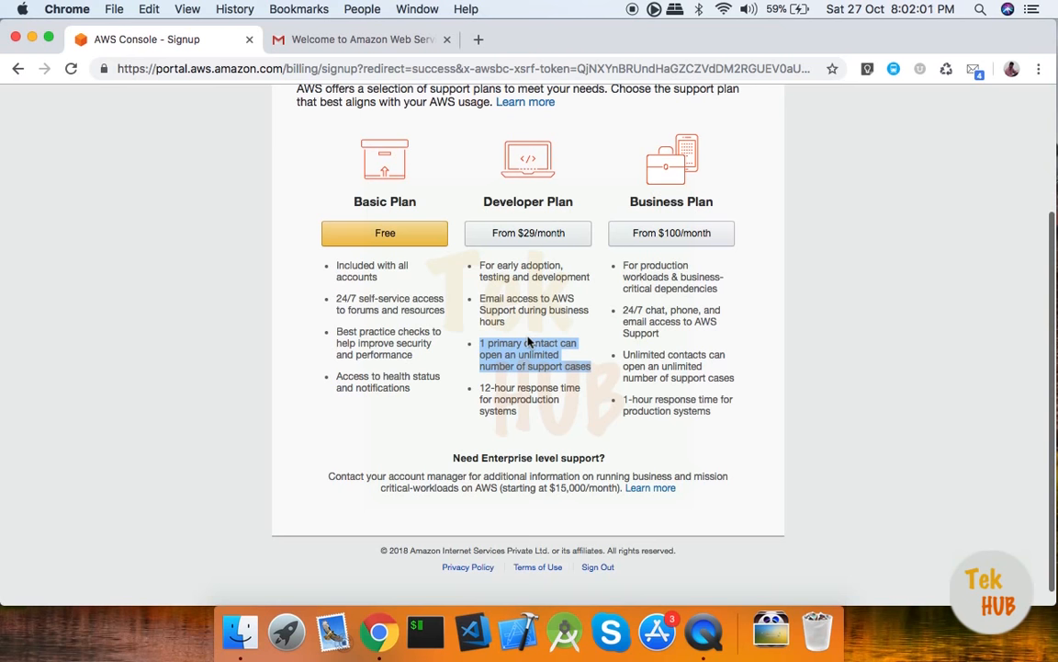
{"action": "left_click", "coordinate": [405, 237]}
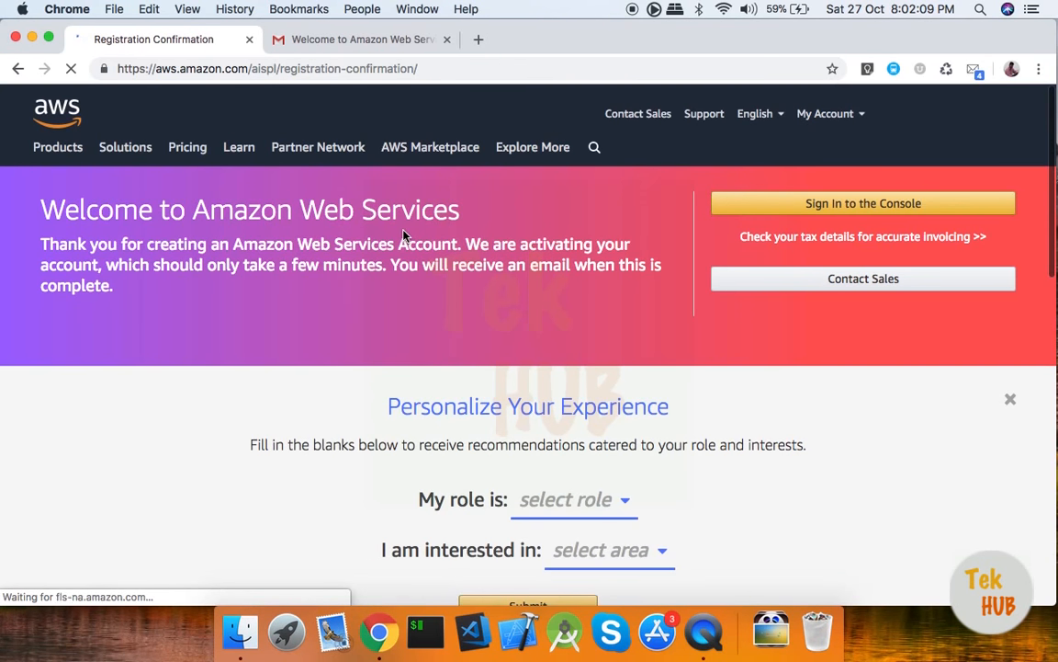
Look over the registration confirmation page, including the Personalize Your Experience section
{"action": "scroll", "coordinate": [549, 370], "scroll_direction": "down", "scroll_amount": 4}
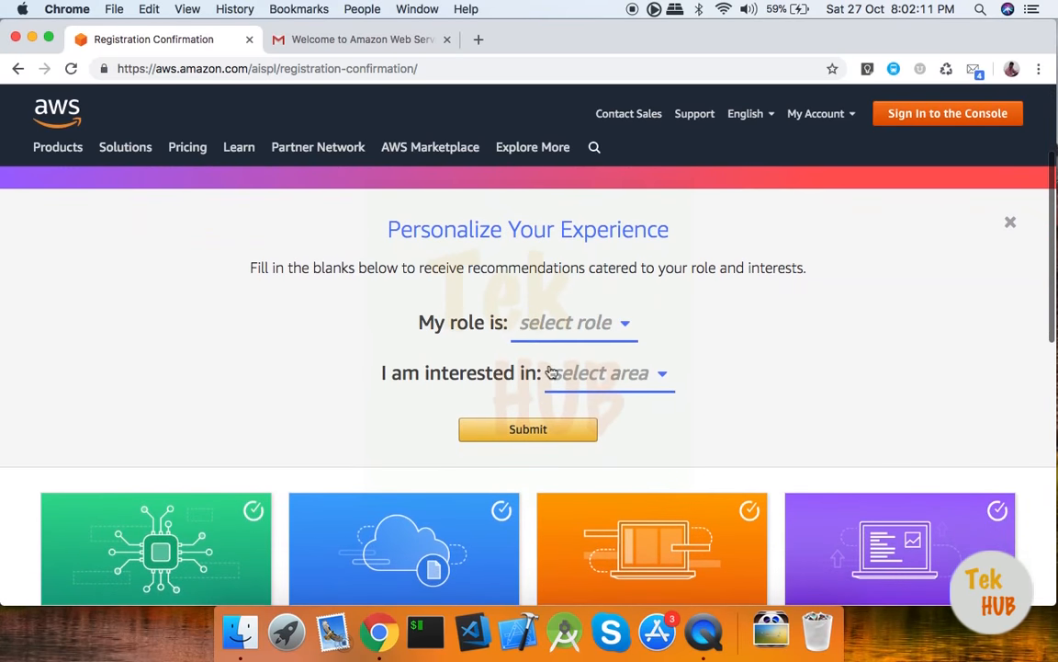
{"action": "scroll", "coordinate": [549, 371], "scroll_direction": "up", "scroll_amount": 4}
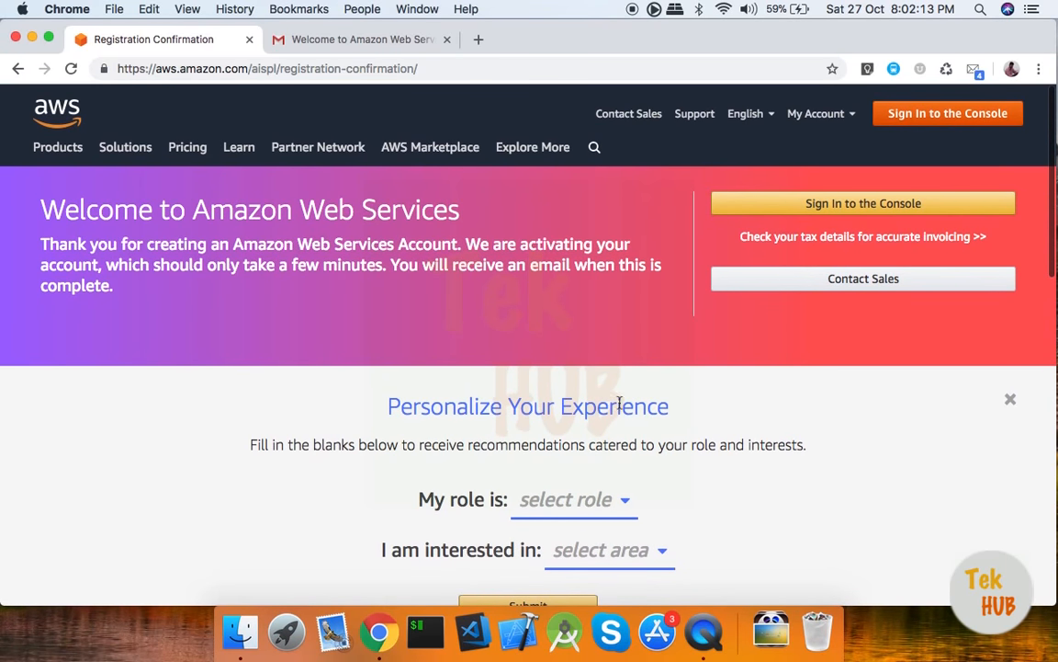
{"action": "scroll", "coordinate": [620, 404], "scroll_direction": "down", "scroll_amount": 3}
{"action": "scroll", "coordinate": [620, 395], "scroll_direction": "up", "scroll_amount": 3}
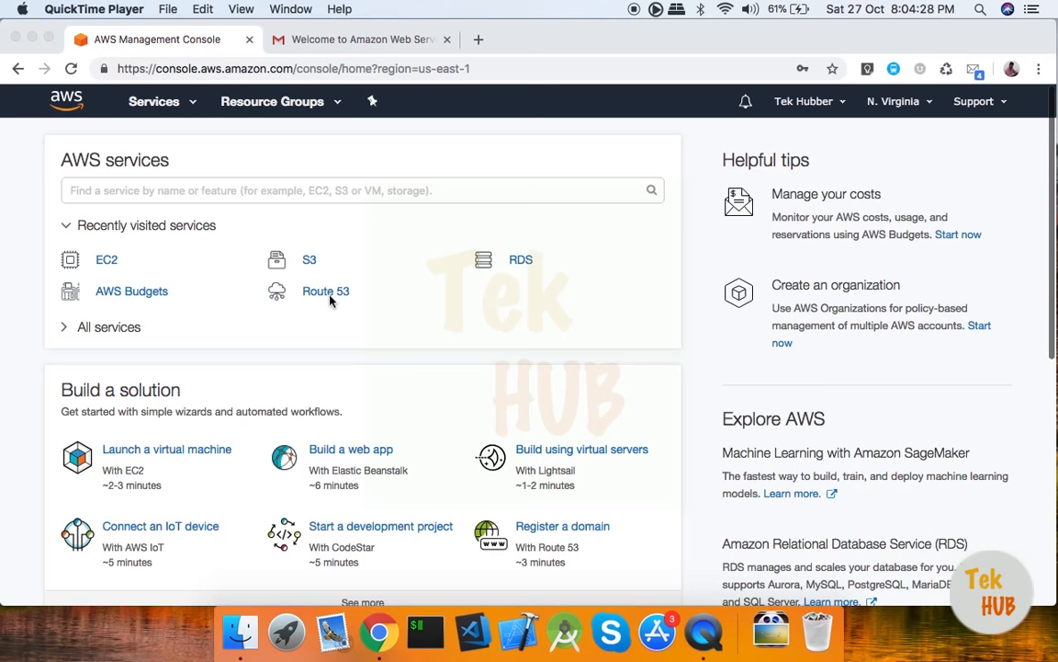
Try the AWS service search with "ec" and "rd", look through the suggestions, and clear the search
{"action": "left_click", "coordinate": [335, 198]}
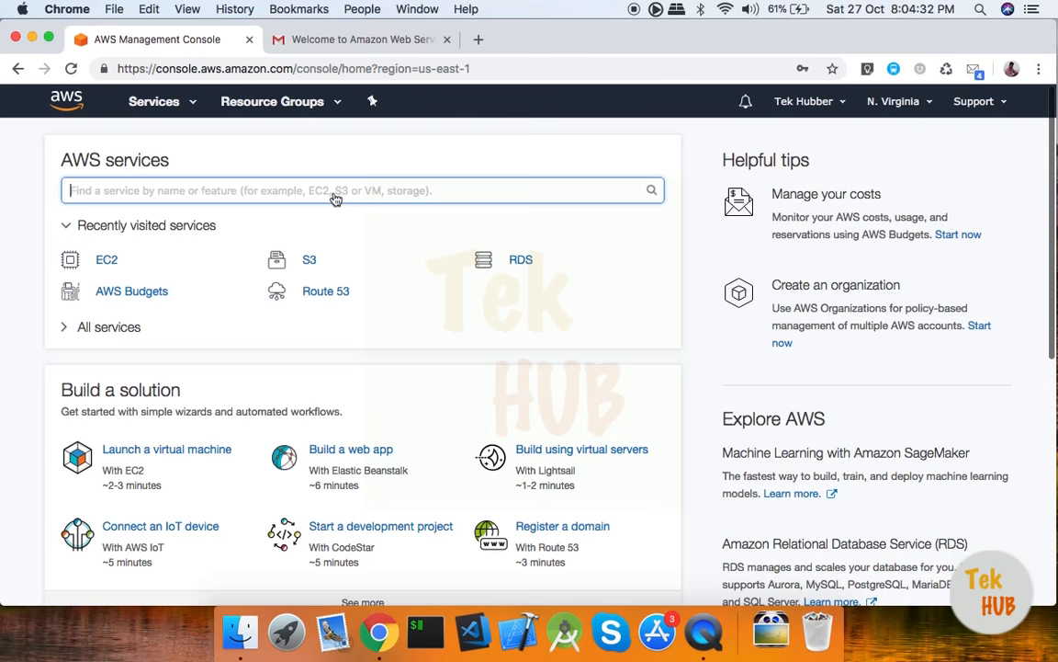
{"action": "type", "text": "ec"}
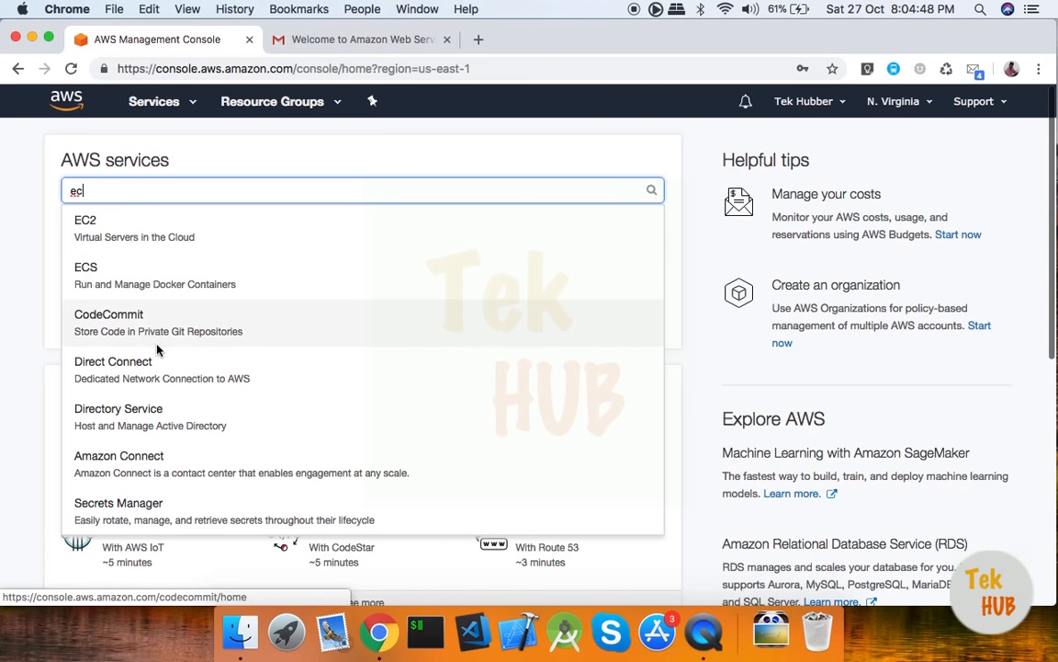
{"action": "scroll", "coordinate": [156, 350], "scroll_direction": "down", "scroll_amount": 5}
{"action": "scroll", "coordinate": [156, 349], "scroll_direction": "up", "scroll_amount": 5}
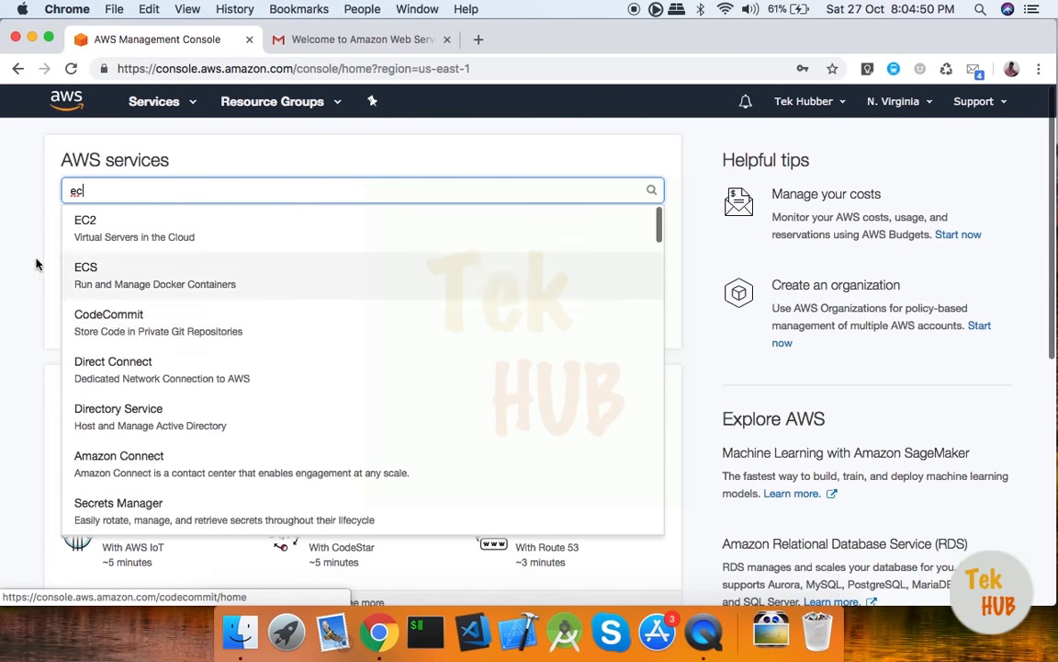
{"action": "left_click", "coordinate": [34, 262]}
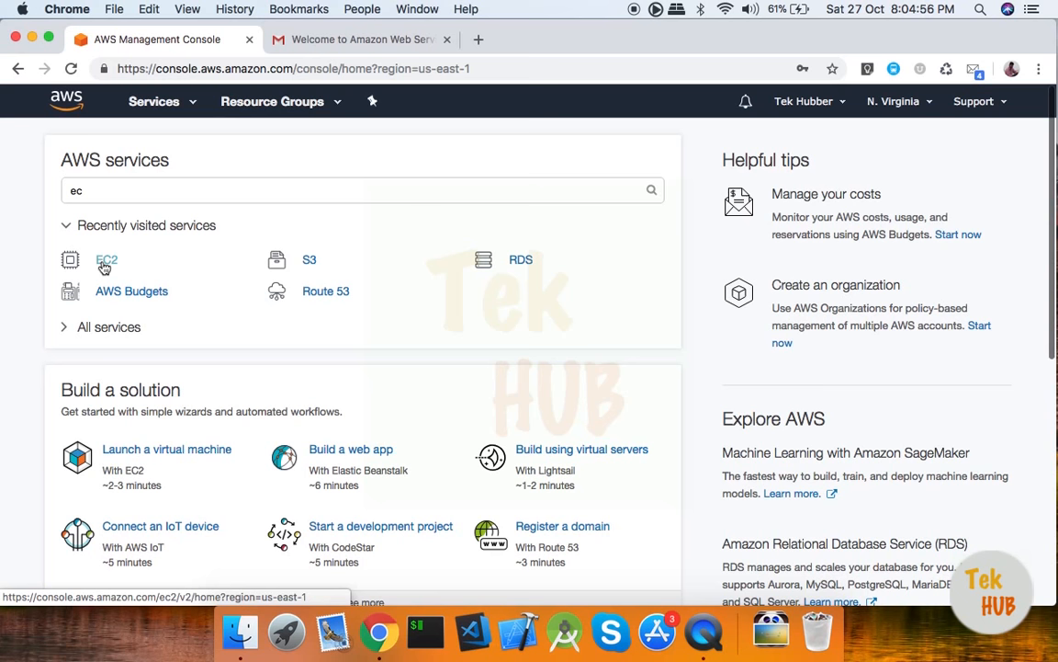
{"action": "left_click", "coordinate": [101, 189]}
{"action": "key", "text": "BackSpace"}
{"action": "key", "text": "BackSpace"}
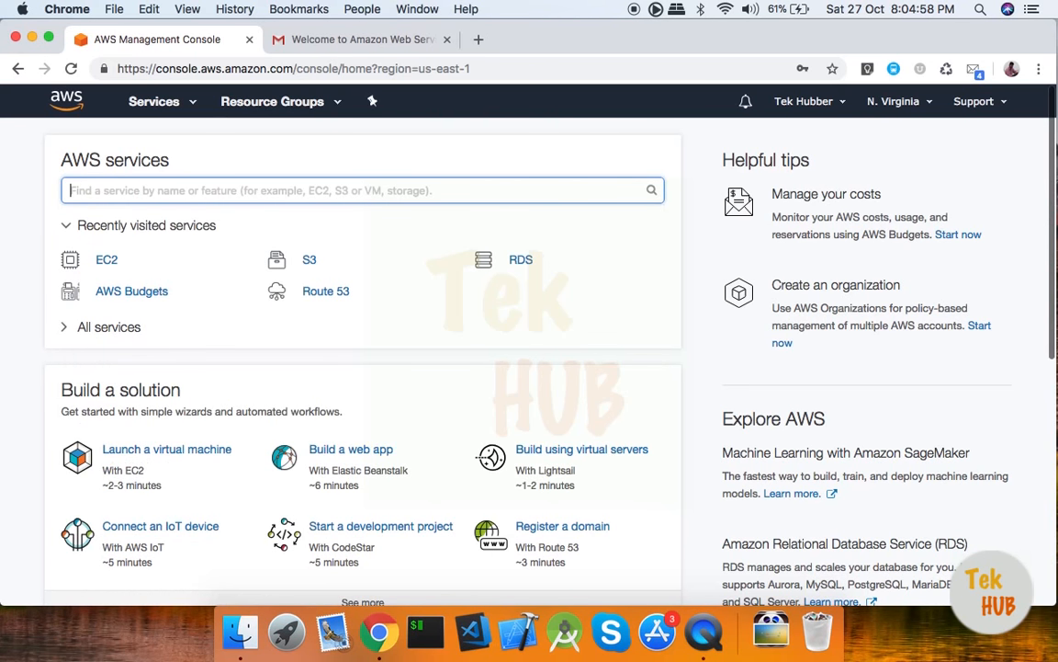
{"action": "type", "text": "rd"}
{"action": "key", "text": "BackSpace"}
{"action": "key", "text": "BackSpace"}
Browse the full list of AWS services by category and open the EC2 dashboard
{"action": "left_click", "coordinate": [150, 102]}
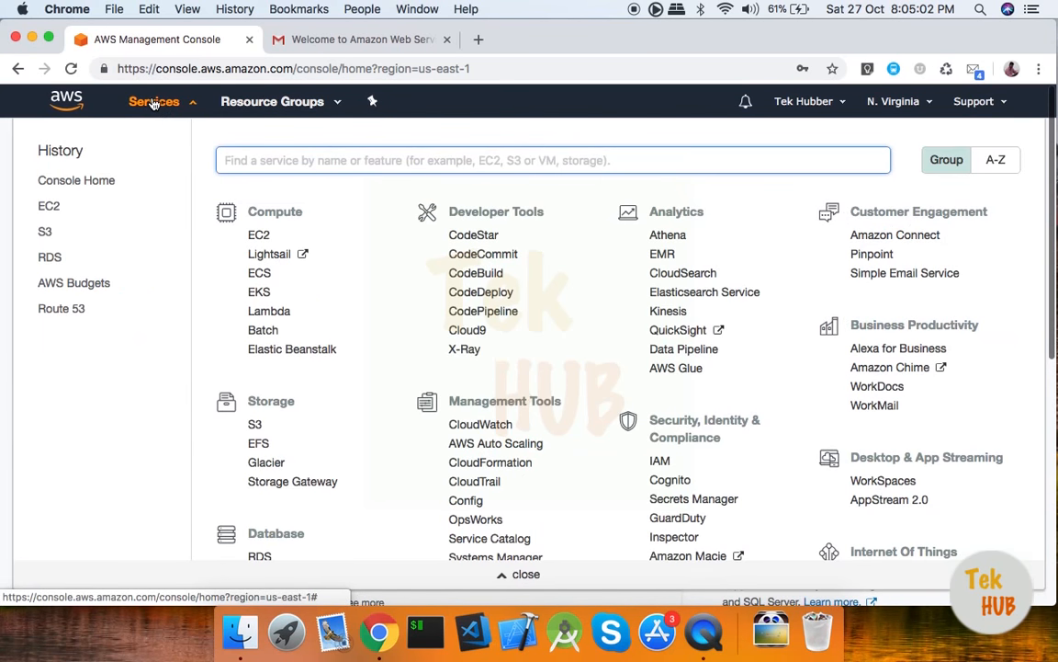
{"action": "scroll", "coordinate": [724, 415], "scroll_direction": "down", "scroll_amount": 2}
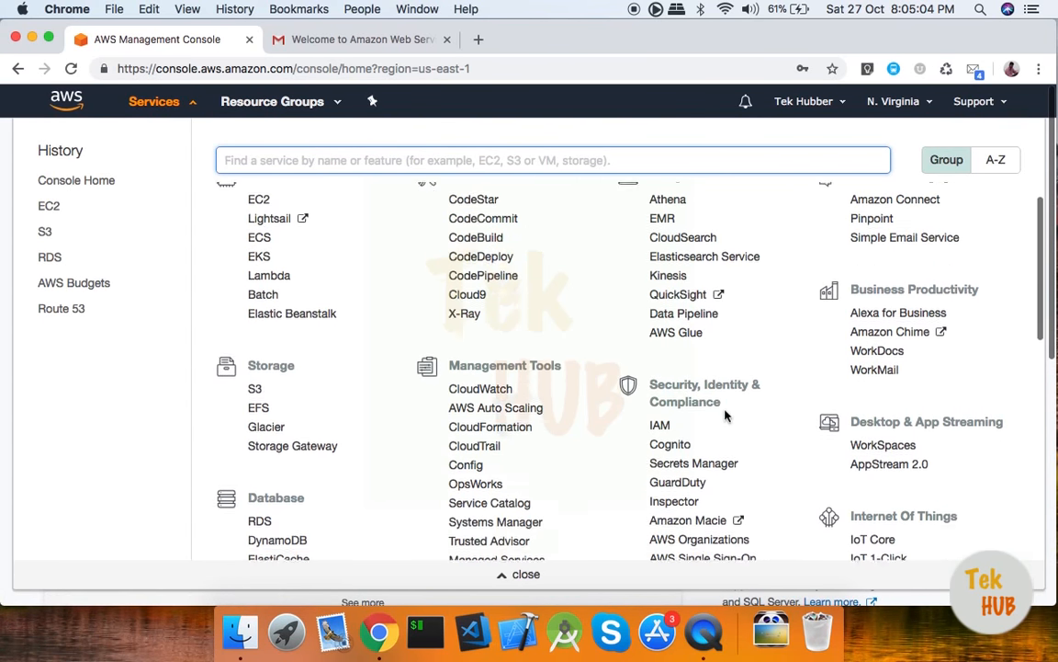
{"action": "scroll", "coordinate": [724, 416], "scroll_direction": "down", "scroll_amount": 10}
{"action": "scroll", "coordinate": [724, 415], "scroll_direction": "up", "scroll_amount": 11}
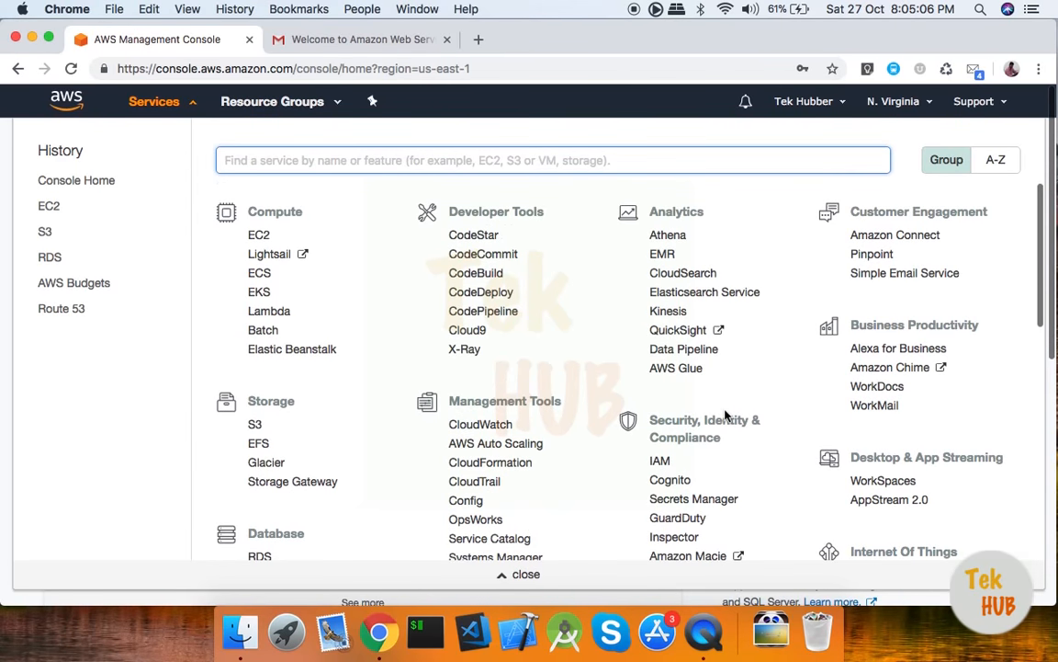
{"action": "left_click", "coordinate": [56, 212]}
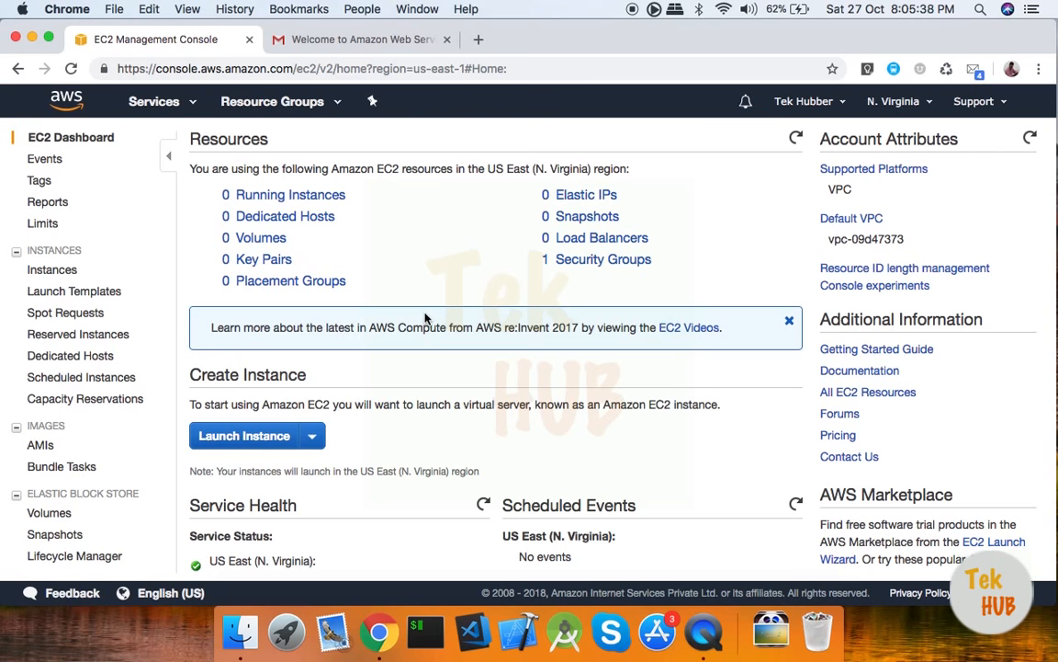
View the list of available AWS regions for the EC2 dashboard and close it without changing the region
{"action": "left_click", "coordinate": [905, 107]}
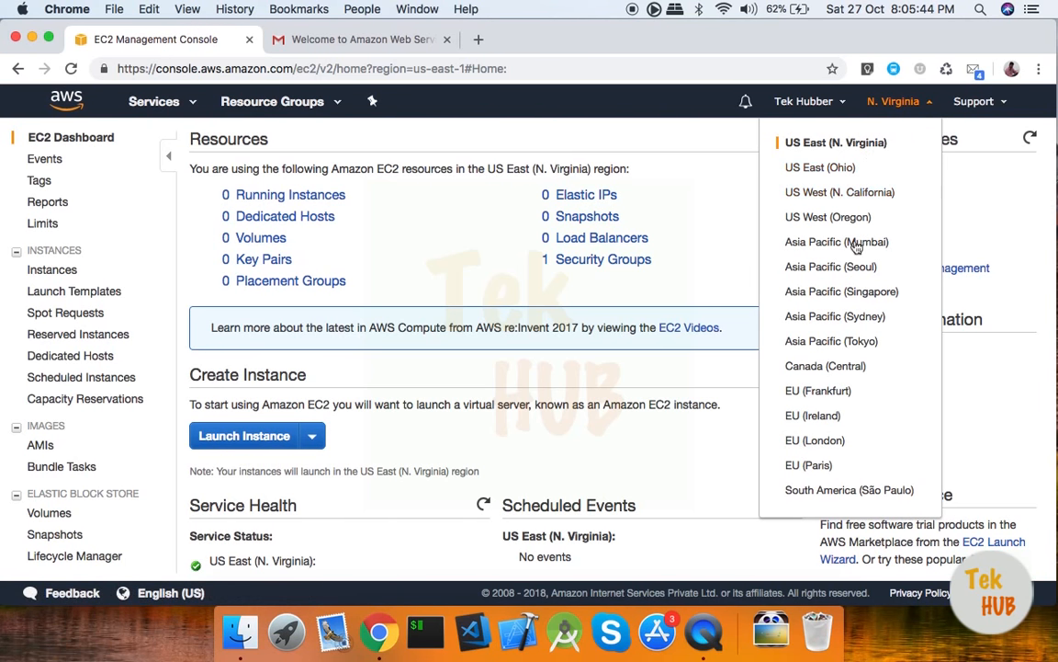
{"action": "left_click", "coordinate": [892, 103]}
{"action": "left_click", "coordinate": [894, 103]}
{"action": "left_click", "coordinate": [372, 184]}
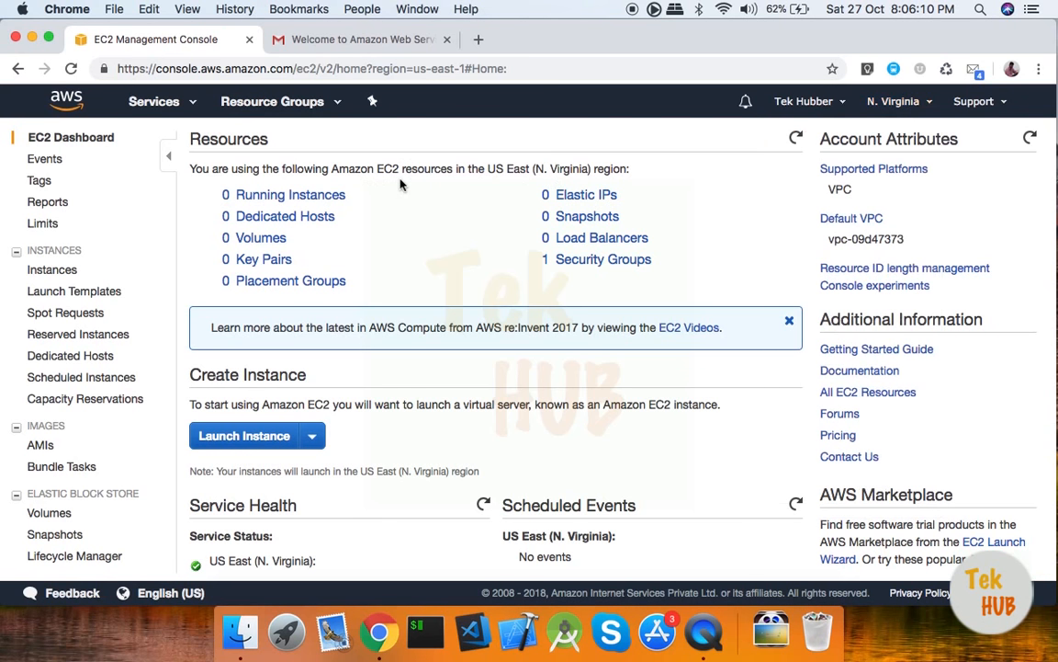
Check the list of running instances and return to the EC2 dashboard
{"action": "left_click", "coordinate": [323, 199]}
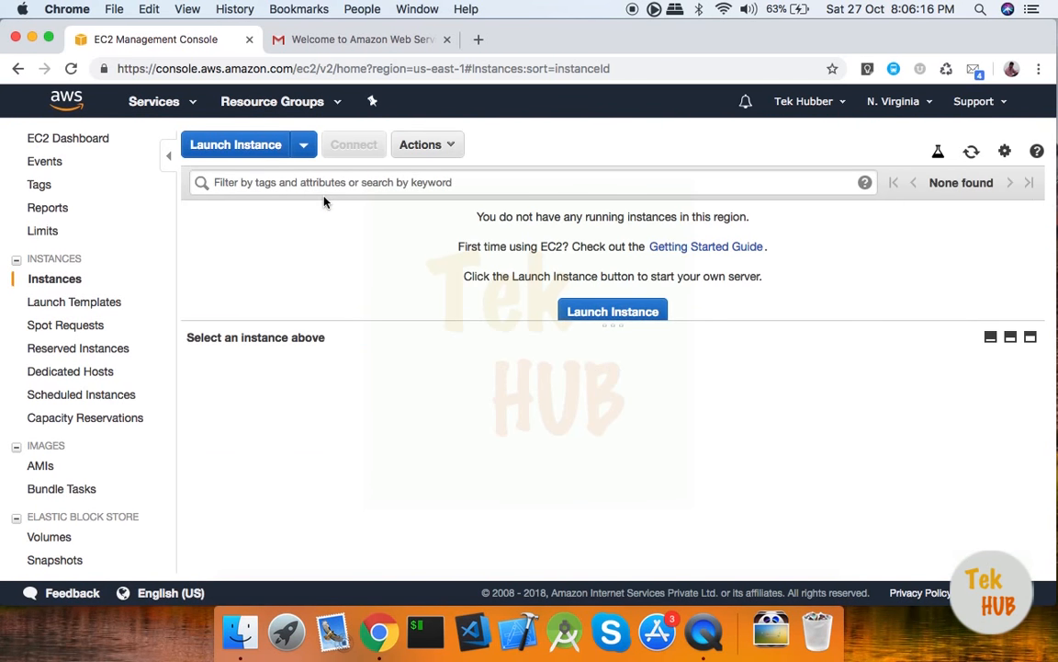
{"action": "left_click", "coordinate": [17, 68]}
{"action": "left_click", "coordinate": [20, 69]}
{"action": "left_click", "coordinate": [145, 101]}
{"action": "left_click", "coordinate": [262, 236]}
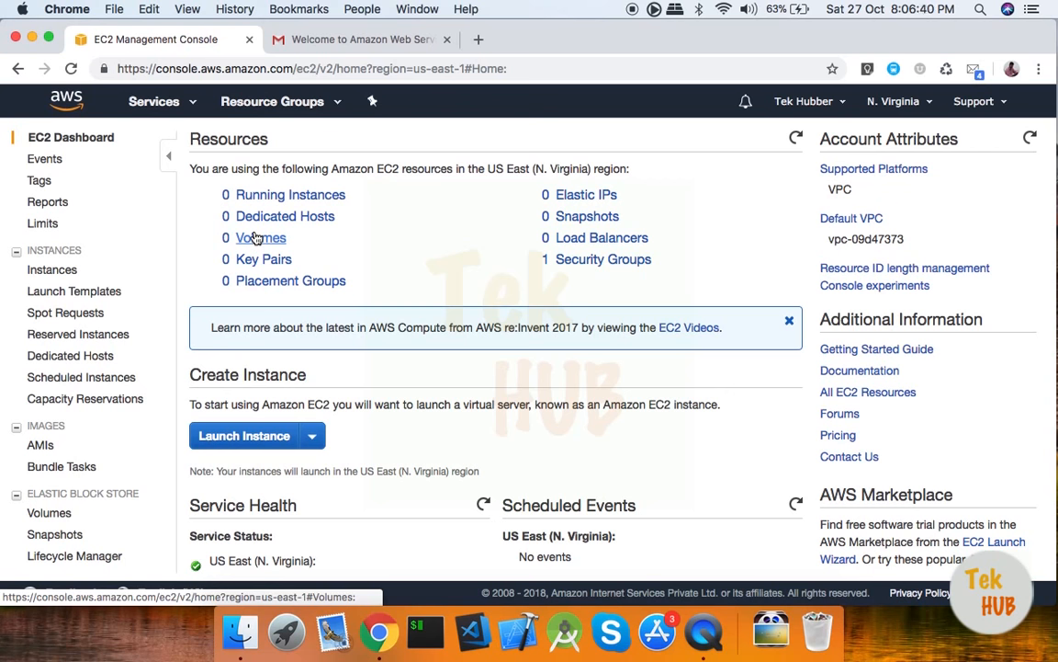
Start launching a new EC2 instance from the running instances list and limit the AMIs to free tier only
{"action": "left_click", "coordinate": [291, 196]}
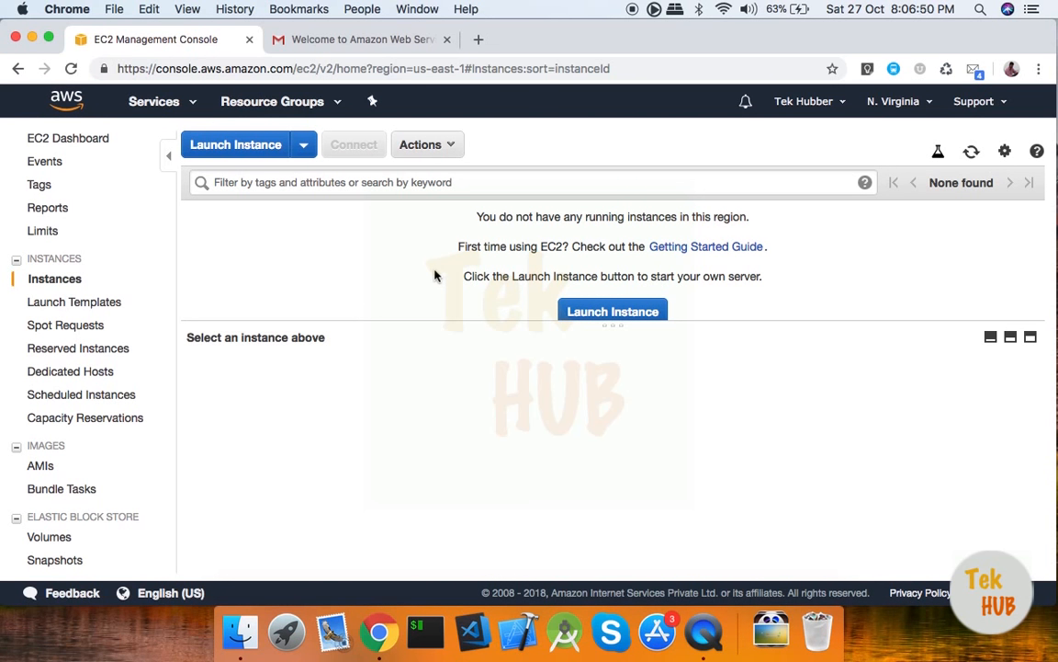
{"action": "left_click", "coordinate": [251, 147]}
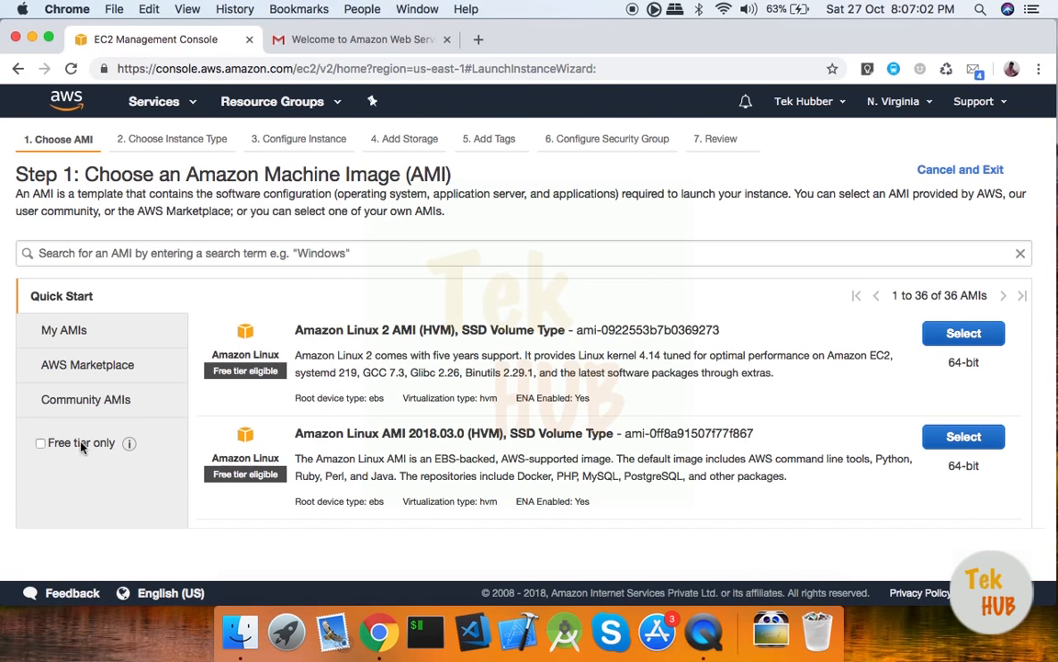
{"action": "left_click", "coordinate": [41, 442]}
Examine the free tier AMIs on offer, comparing the Amazon Linux, Red Hat, SUSE and Ubuntu images
{"action": "scroll", "coordinate": [442, 426], "scroll_direction": "down", "scroll_amount": 5}
{"action": "scroll", "coordinate": [442, 426], "scroll_direction": "down", "scroll_amount": 3}
{"action": "scroll", "coordinate": [442, 425], "scroll_direction": "up", "scroll_amount": 10}
{"action": "scroll", "coordinate": [442, 424], "scroll_direction": "down", "scroll_amount": 10}
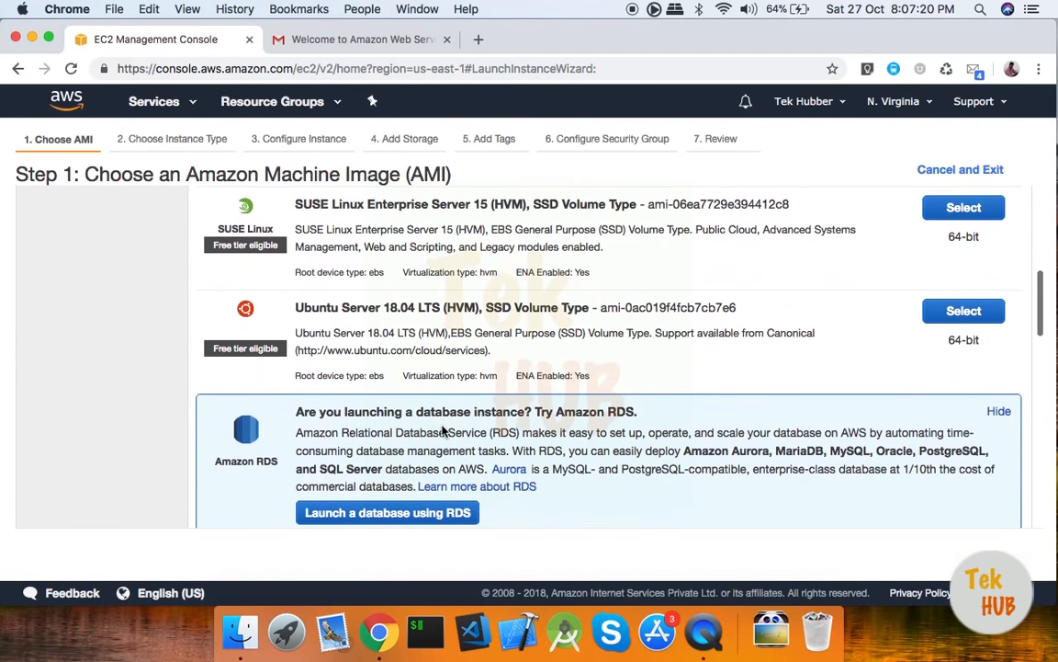
{"action": "scroll", "coordinate": [472, 309], "scroll_direction": "up", "scroll_amount": 5}
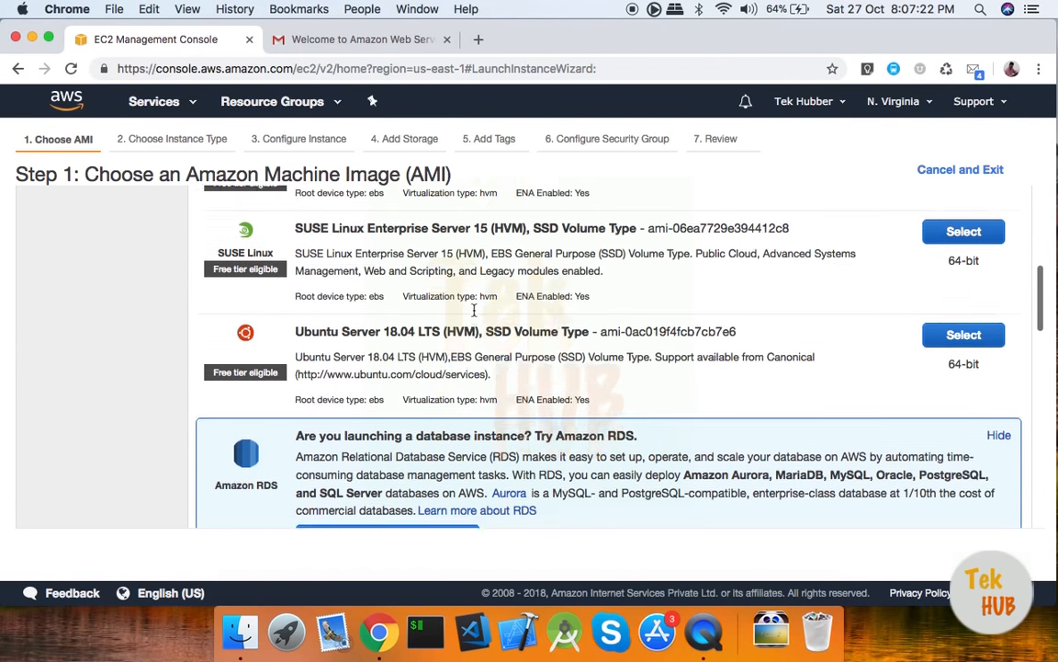
{"action": "scroll", "coordinate": [474, 310], "scroll_direction": "up", "scroll_amount": 2}
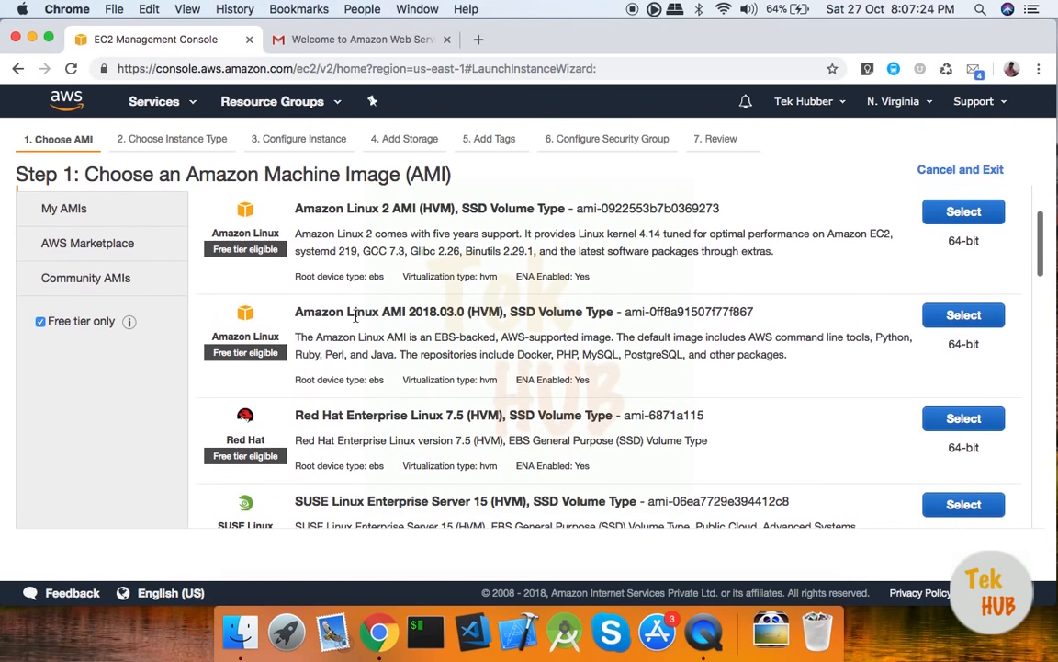
{"action": "scroll", "coordinate": [331, 328], "scroll_direction": "up", "scroll_amount": 3}
{"action": "scroll", "coordinate": [432, 330], "scroll_direction": "down", "scroll_amount": 5}
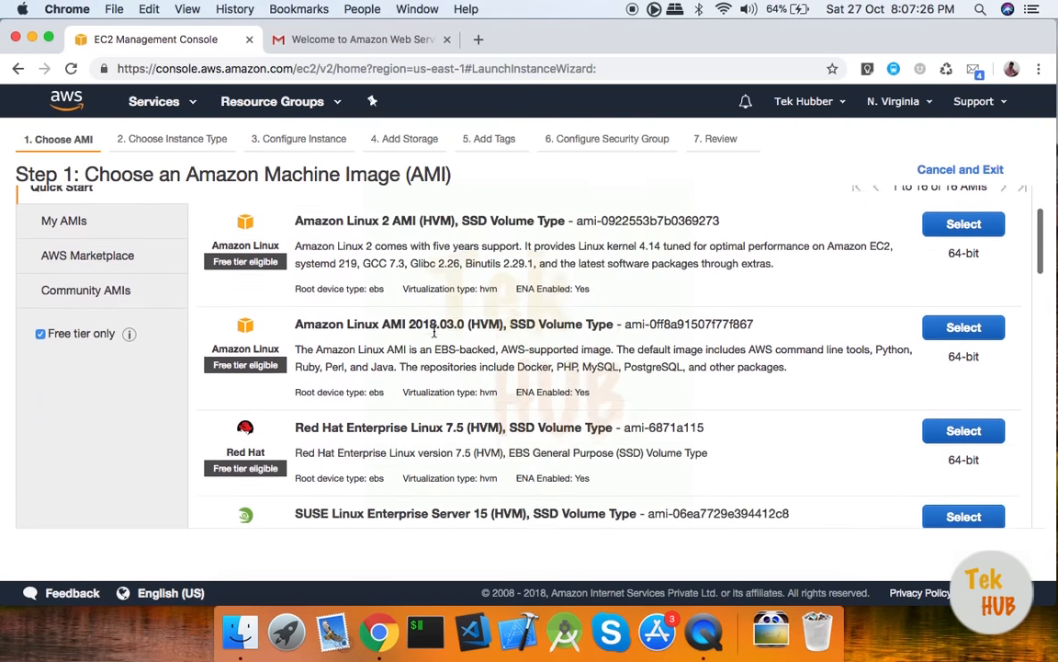
Examine the remaining free tier AMIs, including the Ubuntu, Microsoft Windows Server, .NET Core and SUSE Linux images
{"action": "scroll", "coordinate": [428, 347], "scroll_direction": "down", "scroll_amount": 4}
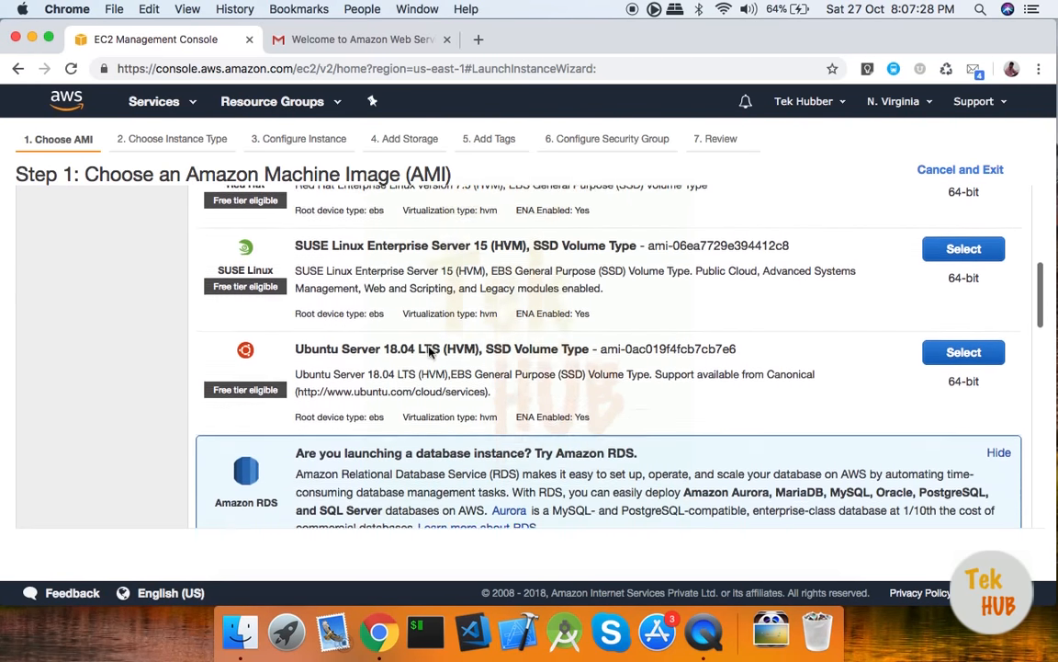
{"action": "scroll", "coordinate": [428, 347], "scroll_direction": "down", "scroll_amount": 6}
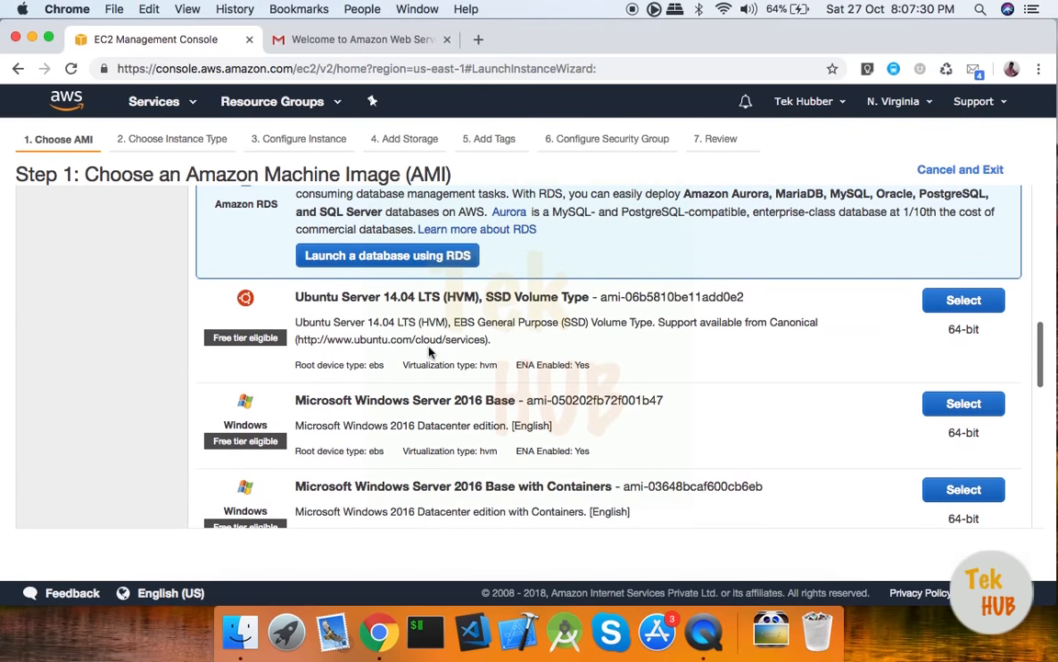
{"action": "scroll", "coordinate": [428, 349], "scroll_direction": "down", "scroll_amount": 1}
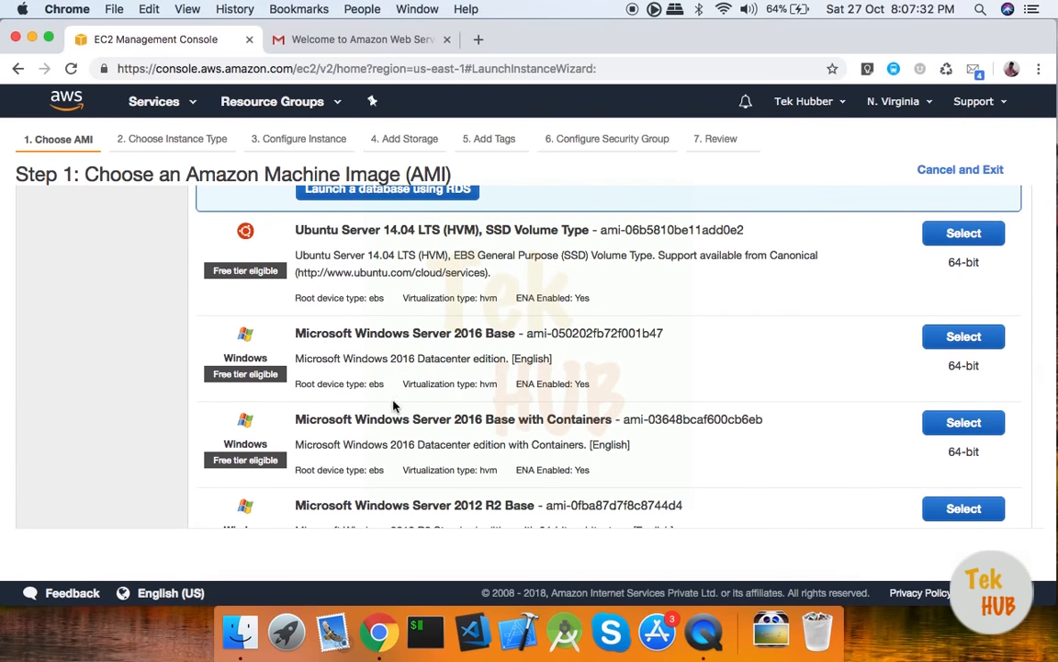
{"action": "scroll", "coordinate": [393, 407], "scroll_direction": "down", "scroll_amount": 3}
{"action": "scroll", "coordinate": [393, 407], "scroll_direction": "down", "scroll_amount": 8}
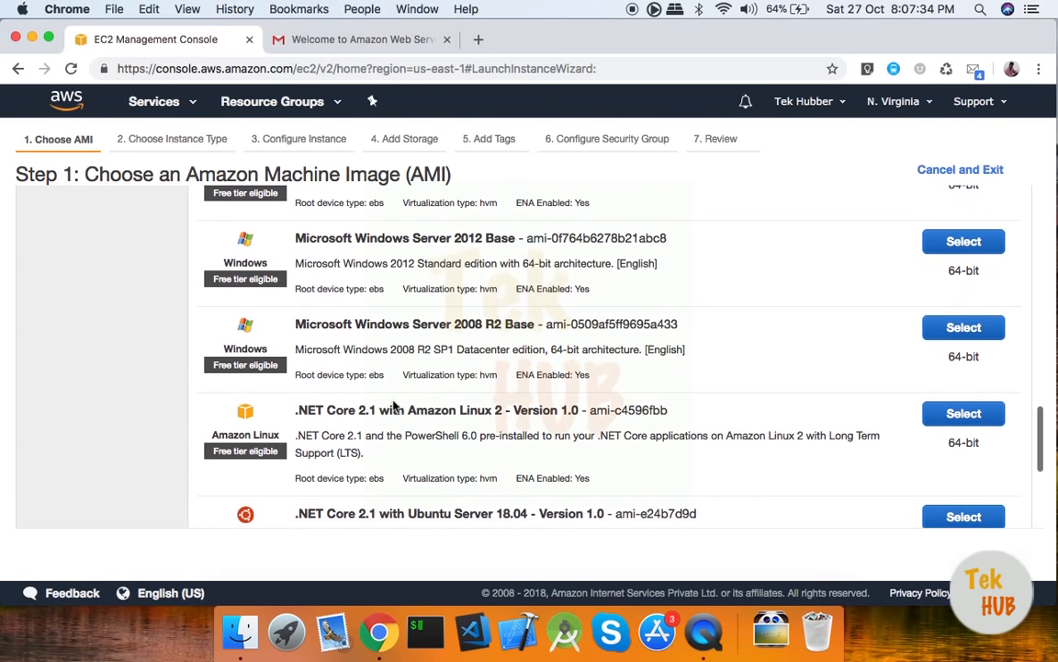
{"action": "scroll", "coordinate": [394, 407], "scroll_direction": "down", "scroll_amount": 2}
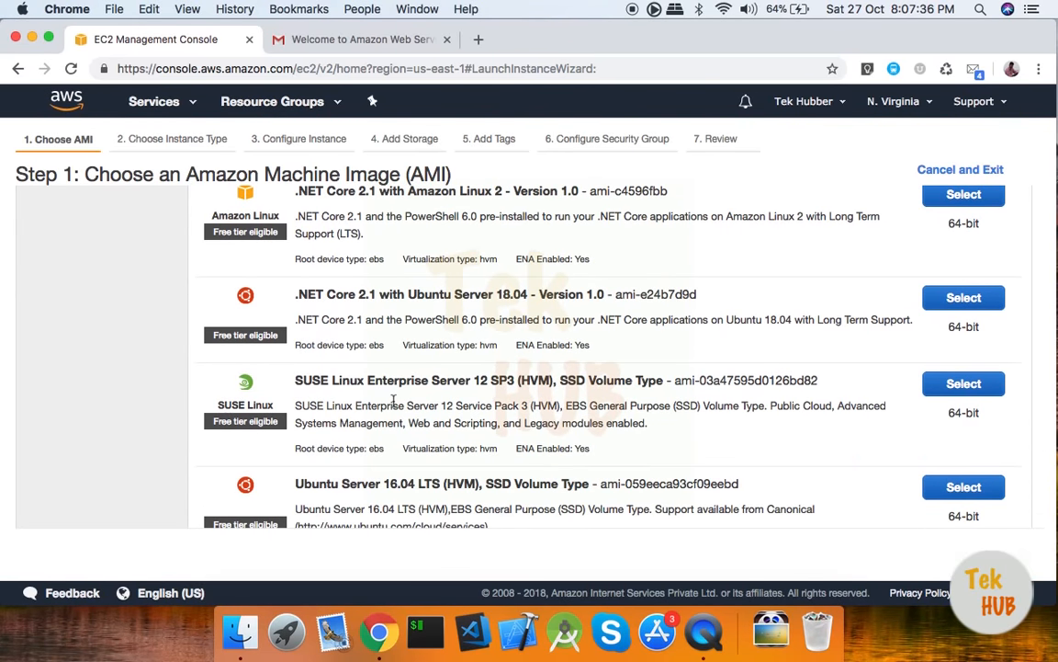
{"action": "scroll", "coordinate": [393, 400], "scroll_direction": "up", "scroll_amount": 14}
{"action": "scroll", "coordinate": [393, 401], "scroll_direction": "up", "scroll_amount": 5}
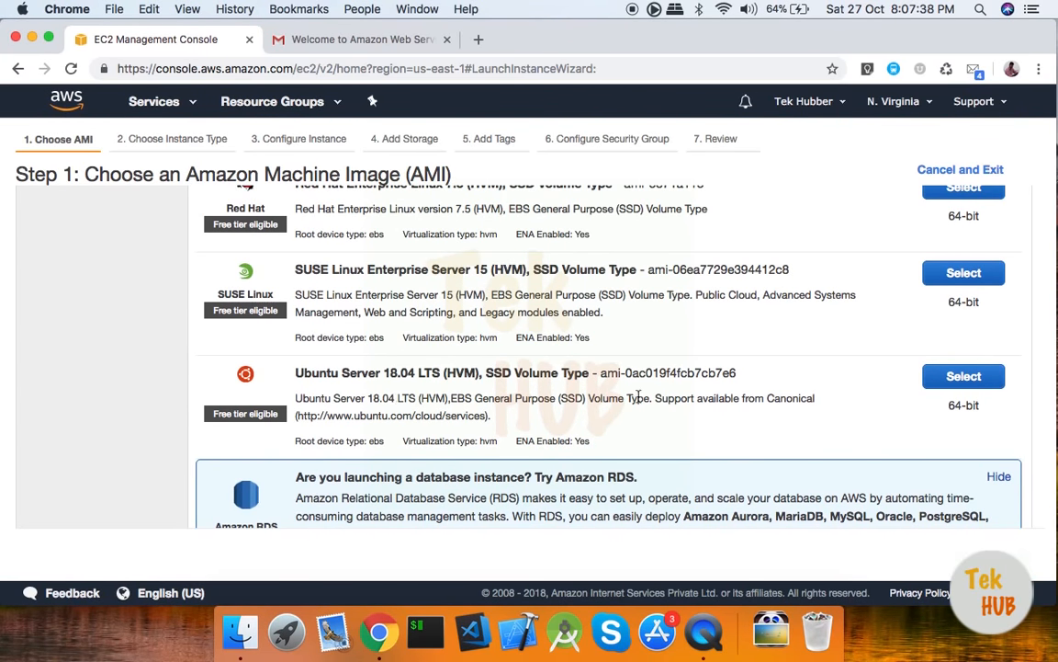
Select the Ubuntu Server 18.04 LTS (HVM), SSD Volume Type image for the new instance
{"action": "scroll", "coordinate": [452, 381], "scroll_direction": "up", "scroll_amount": 3}
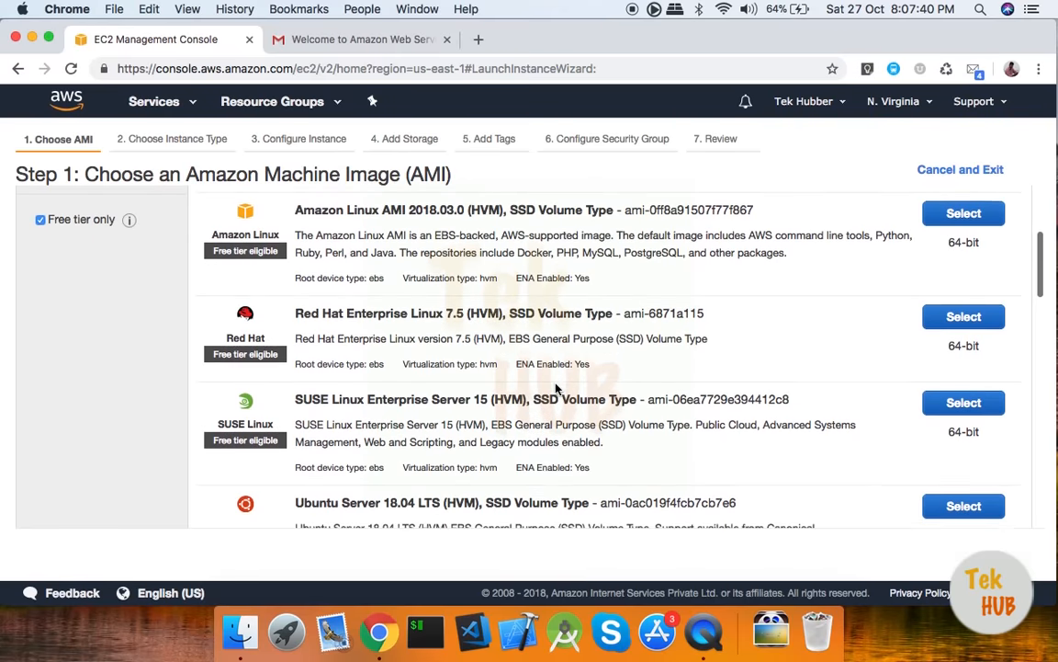
{"action": "scroll", "coordinate": [497, 386], "scroll_direction": "down", "scroll_amount": 7}
{"action": "scroll", "coordinate": [500, 344], "scroll_direction": "up", "scroll_amount": 3}
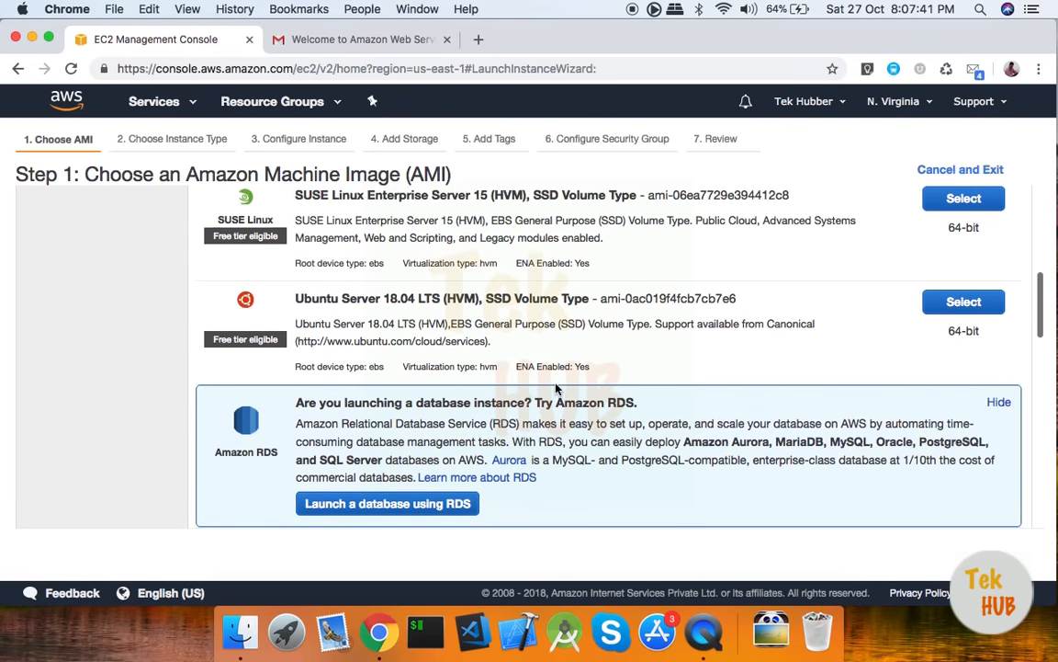
{"action": "left_click", "coordinate": [974, 306]}
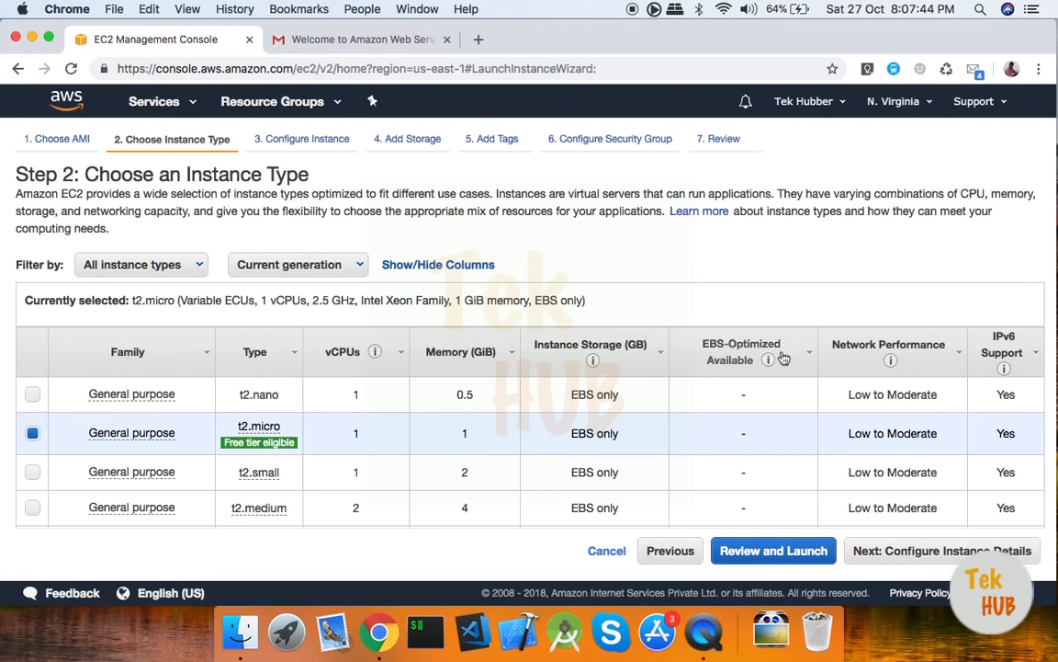
Look over the instance types, keep the free tier eligible t2.micro, and continue to the instance details
{"action": "scroll", "coordinate": [490, 487], "scroll_direction": "down", "scroll_amount": 5}
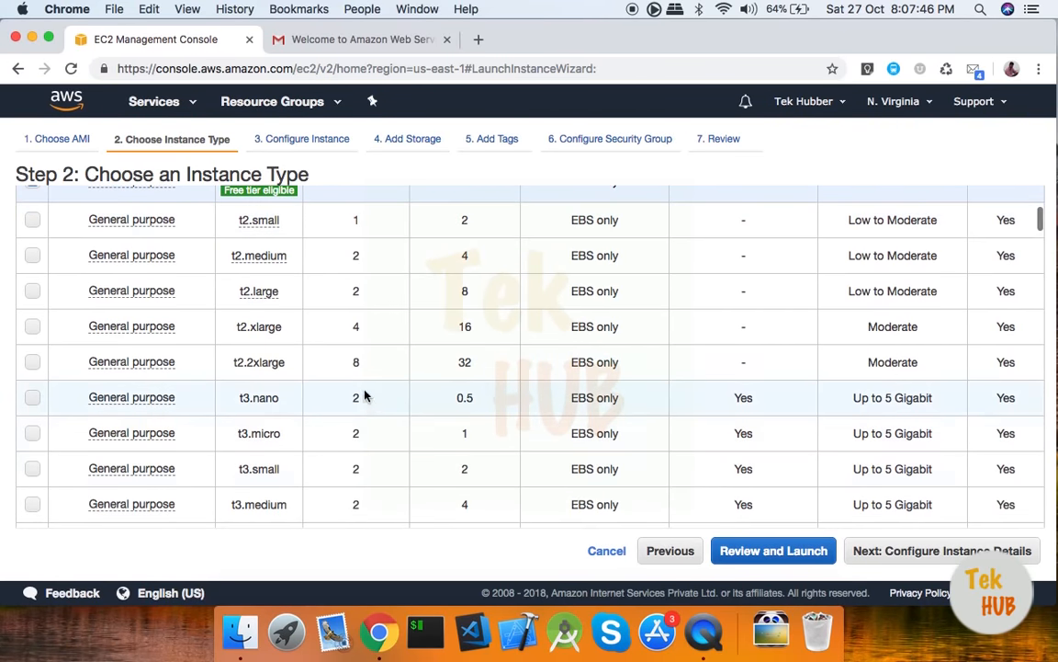
{"action": "scroll", "coordinate": [367, 395], "scroll_direction": "up", "scroll_amount": 4}
{"action": "scroll", "coordinate": [363, 395], "scroll_direction": "up", "scroll_amount": 1}
{"action": "mouse_move", "coordinate": [262, 364]}
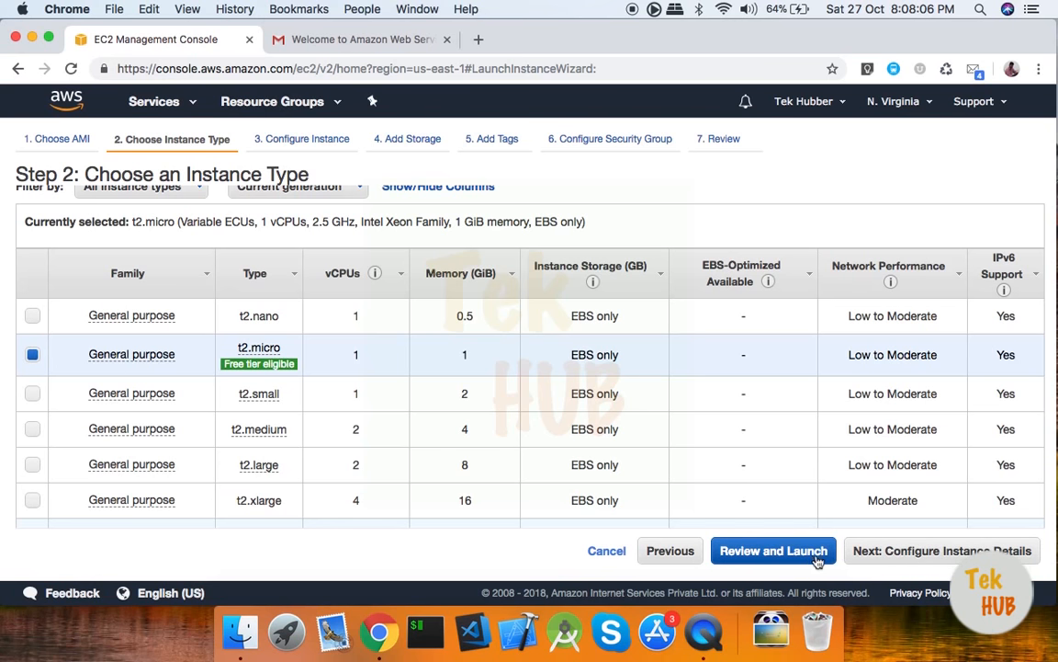
{"action": "left_click", "coordinate": [936, 557]}
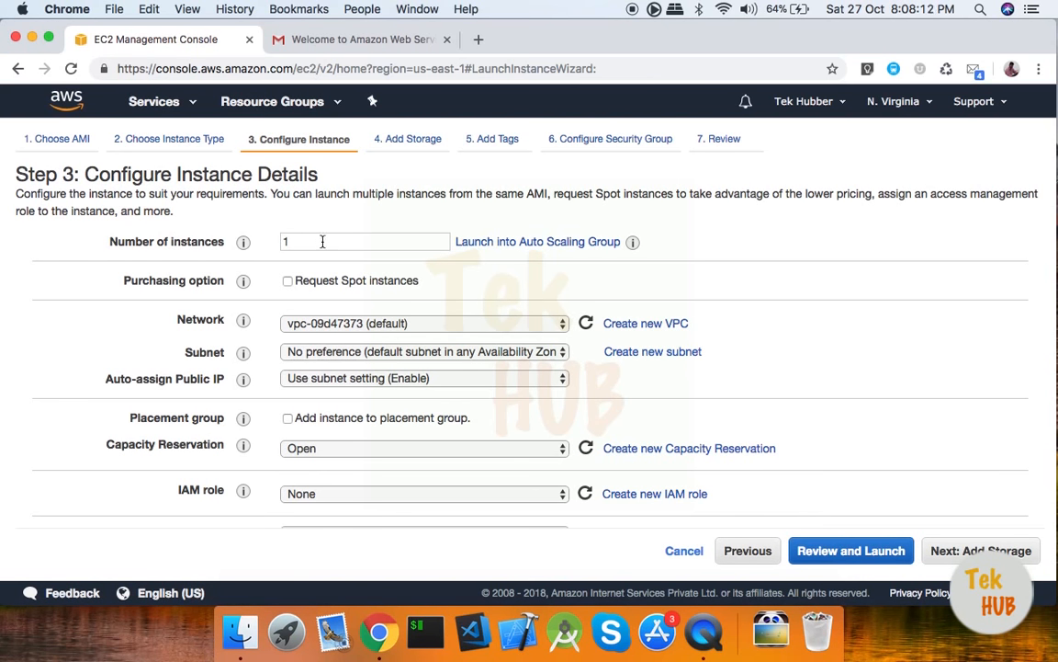
Review the network and subnet choices, keep the default instance details, and continue to the storage settings
{"action": "left_click", "coordinate": [372, 329]}
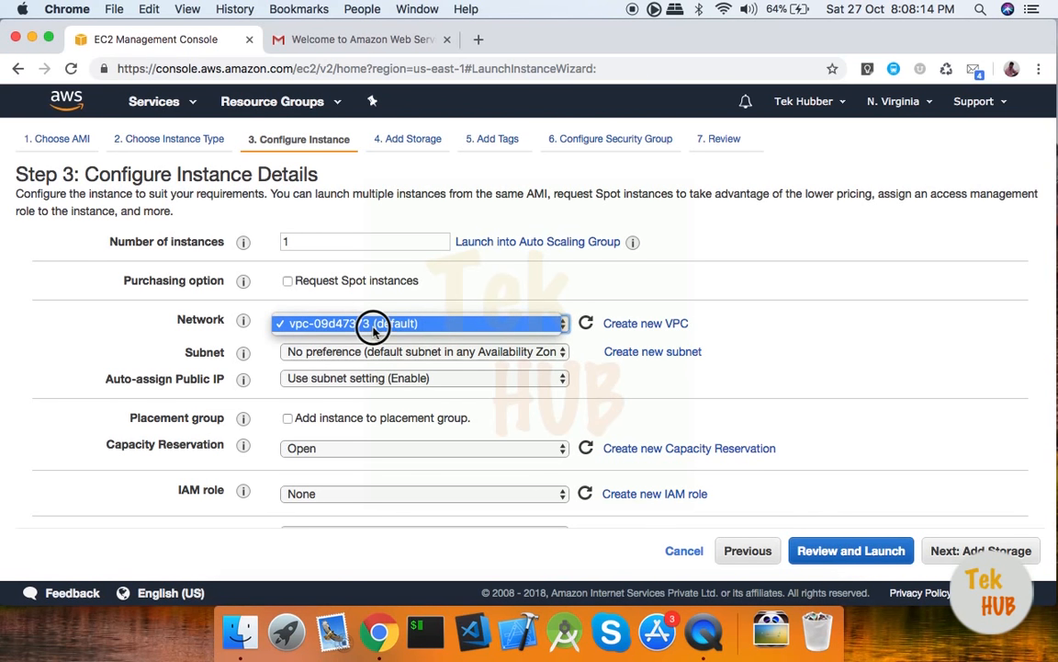
{"action": "left_click", "coordinate": [317, 361]}
{"action": "left_click", "coordinate": [318, 354]}
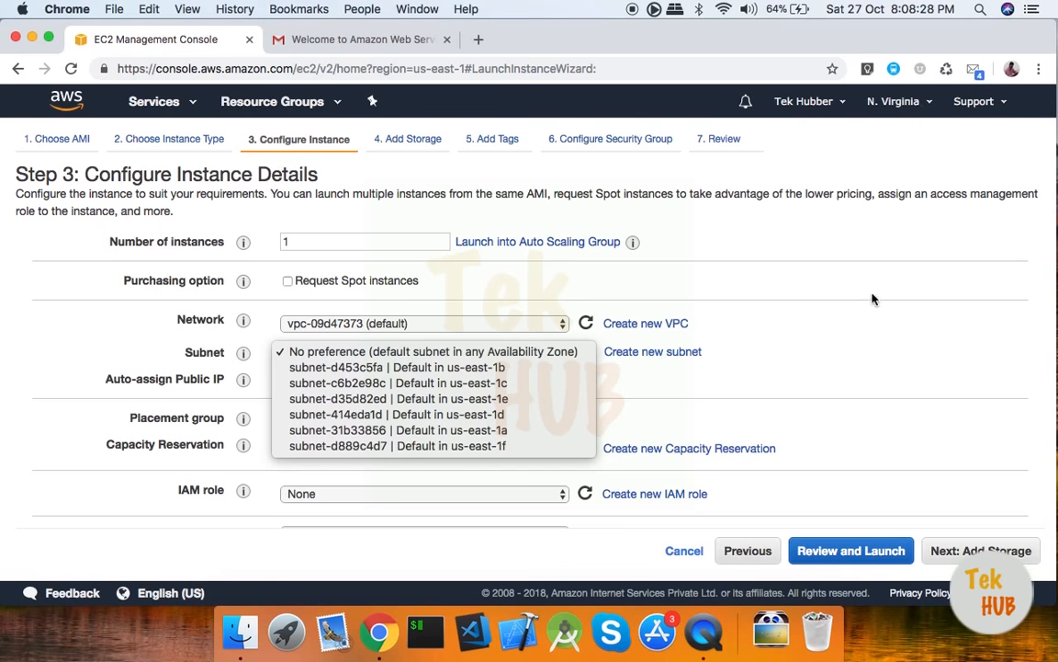
{"action": "left_click", "coordinate": [507, 352]}
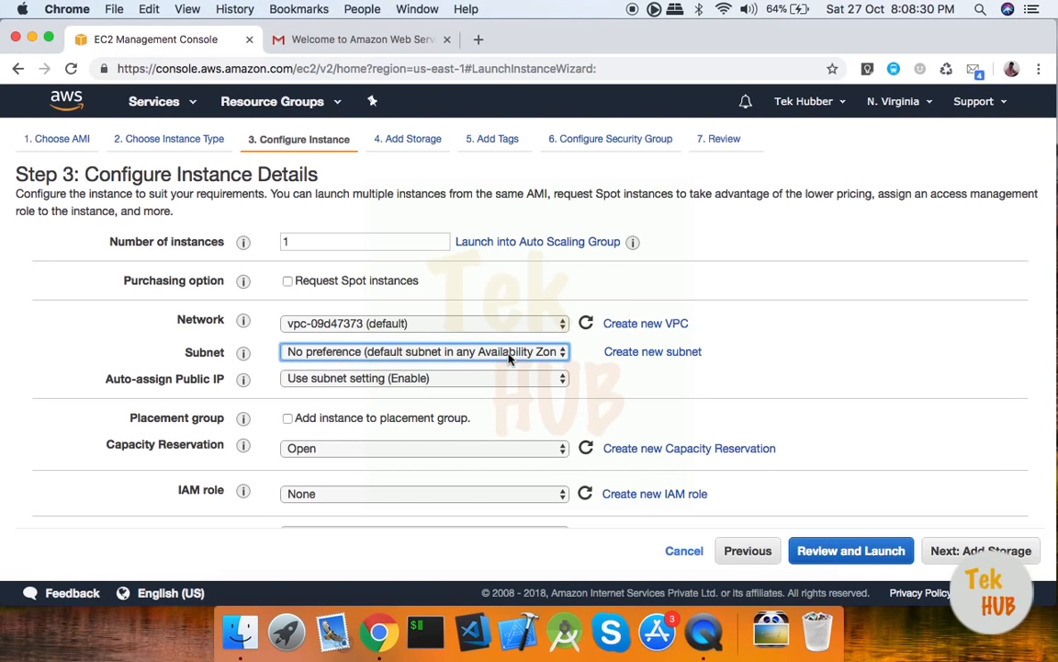
{"action": "scroll", "coordinate": [510, 358], "scroll_direction": "down", "scroll_amount": 5}
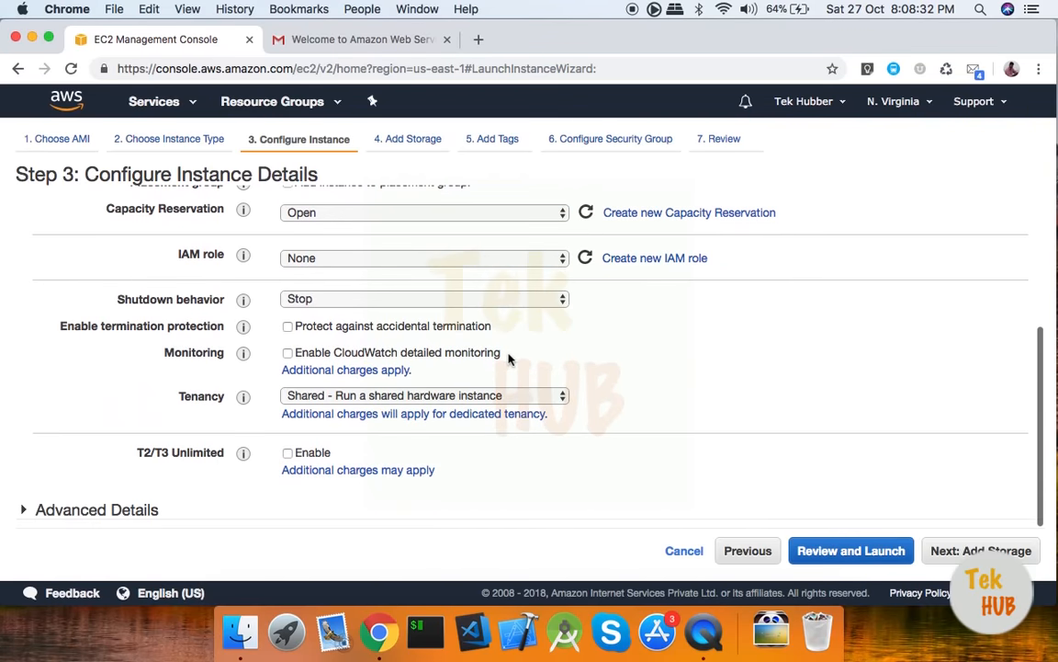
{"action": "scroll", "coordinate": [732, 480], "scroll_direction": "up", "scroll_amount": 5}
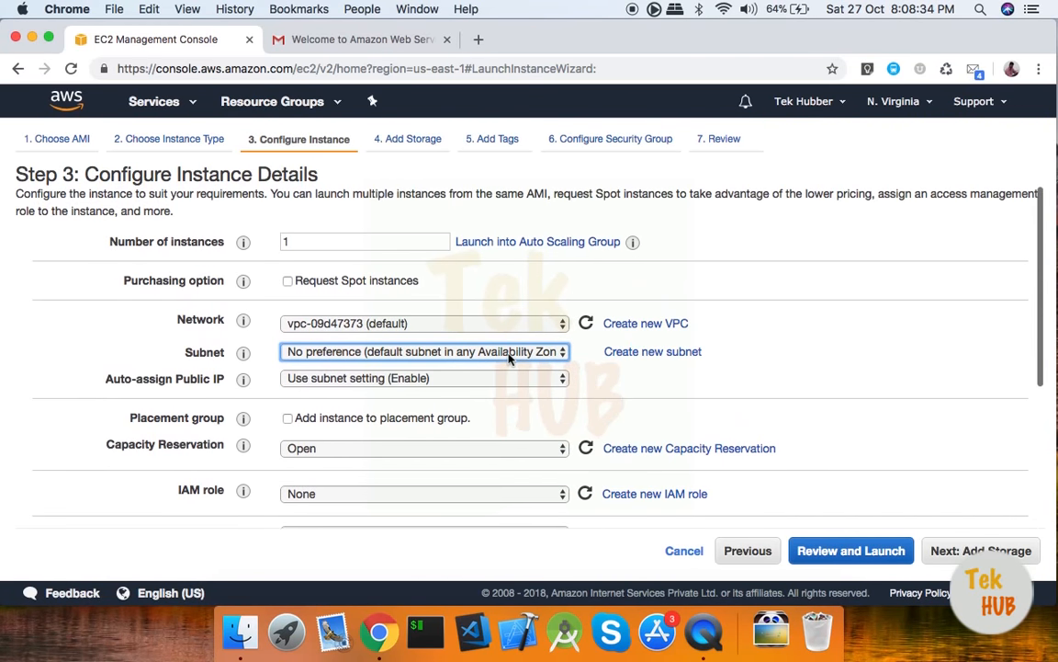
{"action": "left_click", "coordinate": [956, 551]}
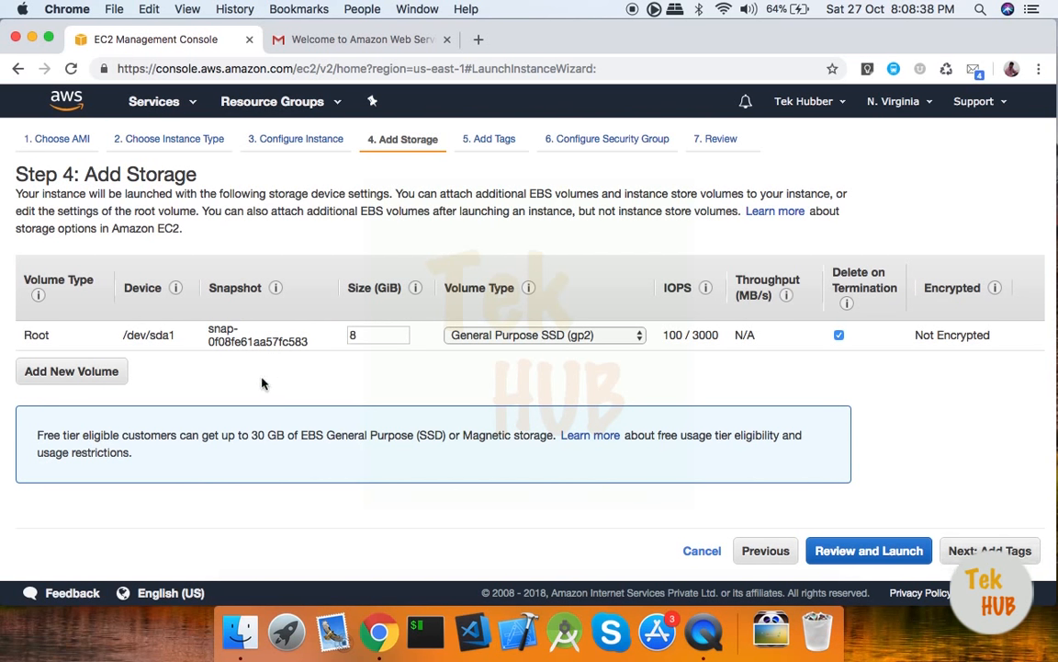
Read the free tier storage note, set the root volume size to 29 GiB, and continue to the tags
{"action": "left_click", "coordinate": [398, 331]}
{"action": "left_click", "coordinate": [41, 439]}
{"action": "left_click_drag", "start_coordinate": [41, 439], "coordinate": [180, 452]}
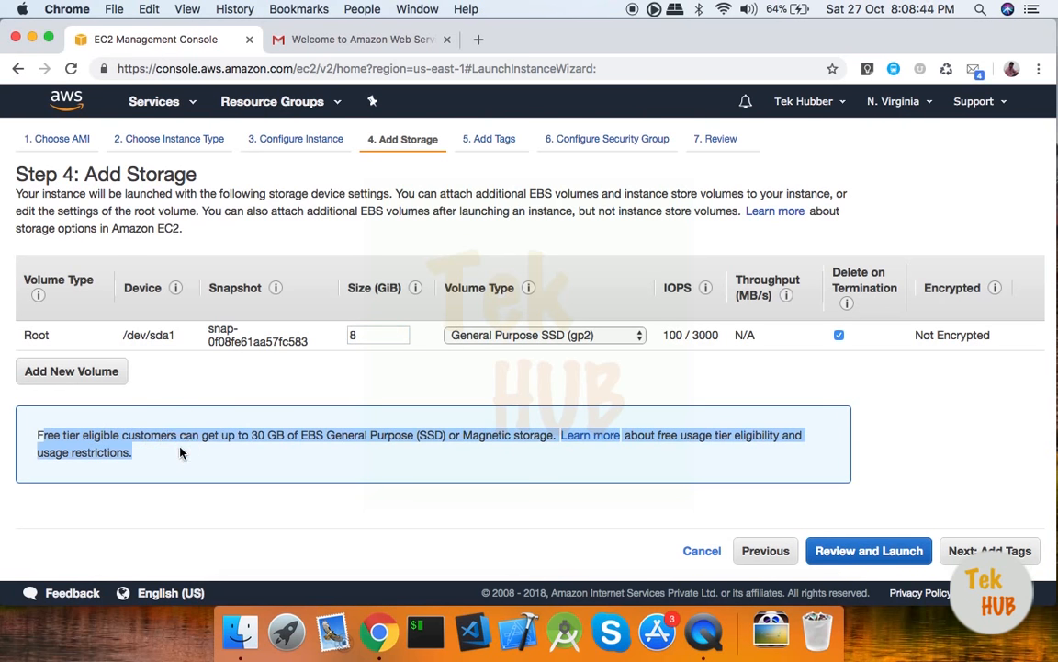
{"action": "triple_click", "coordinate": [275, 438]}
{"action": "left_click", "coordinate": [368, 338]}
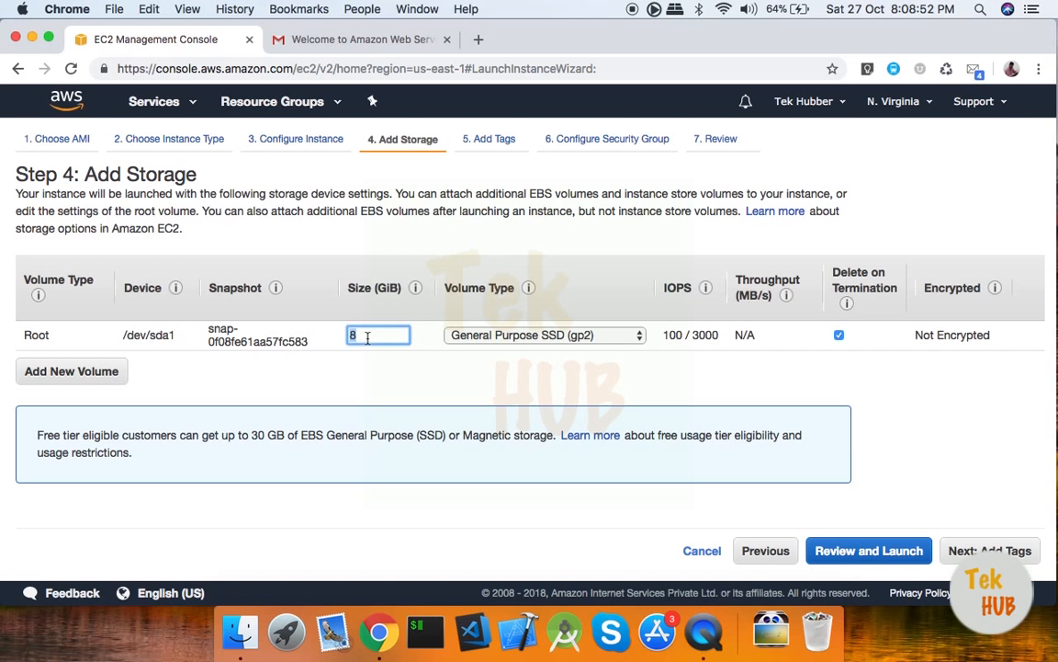
{"action": "type", "text": "29"}
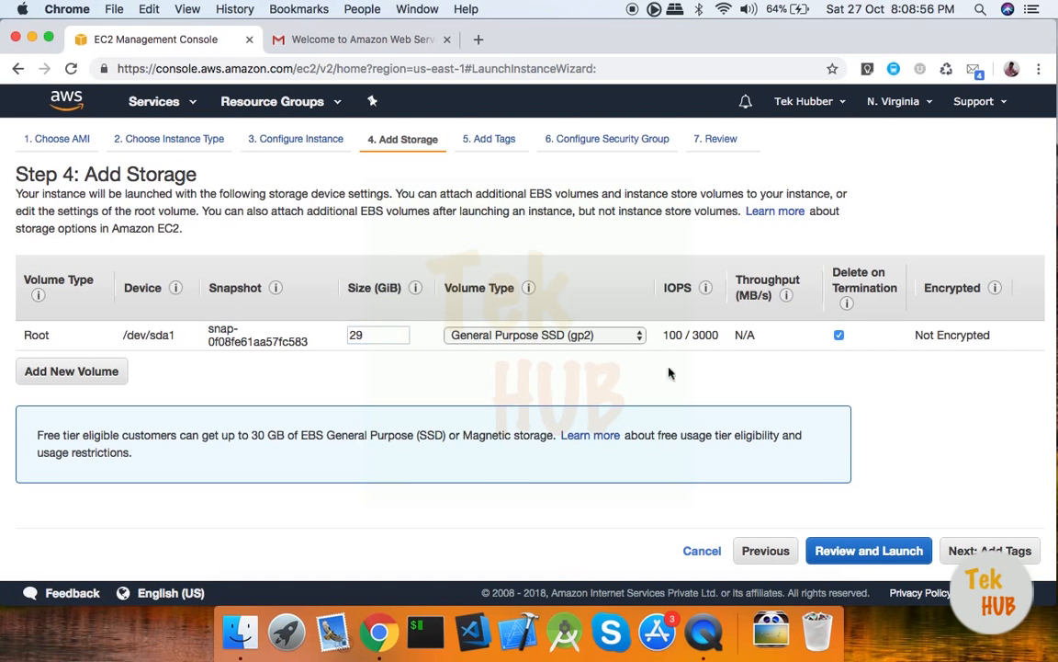
{"action": "left_click", "coordinate": [982, 549]}
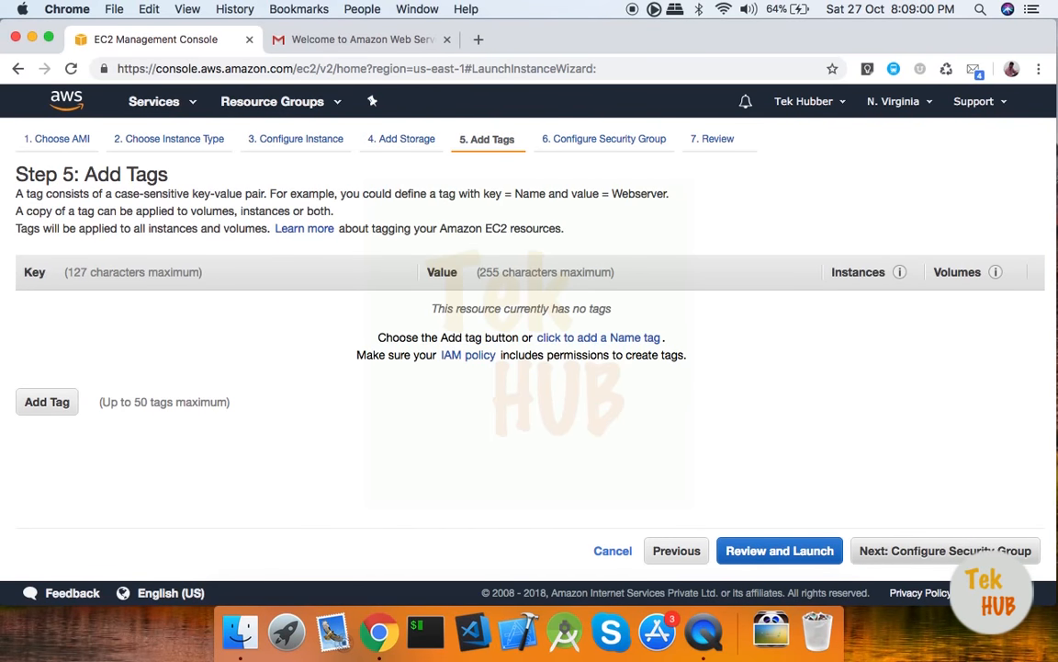
Skip the tags and add a Custom TCP rule for port 80 to the new security group
{"action": "left_click", "coordinate": [1016, 549]}
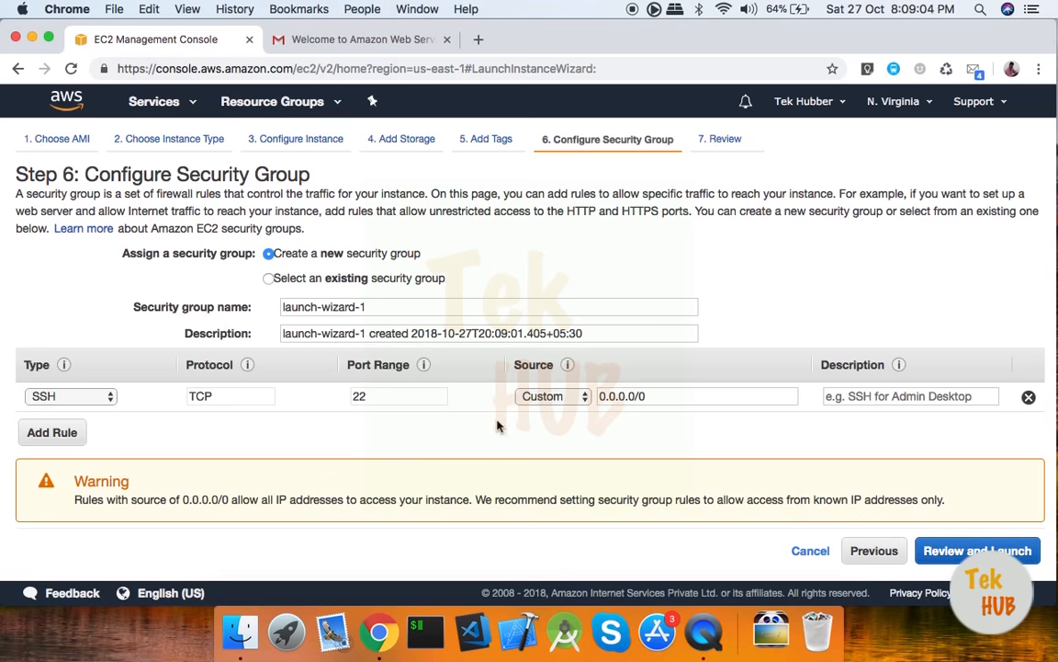
{"action": "left_click", "coordinate": [71, 434]}
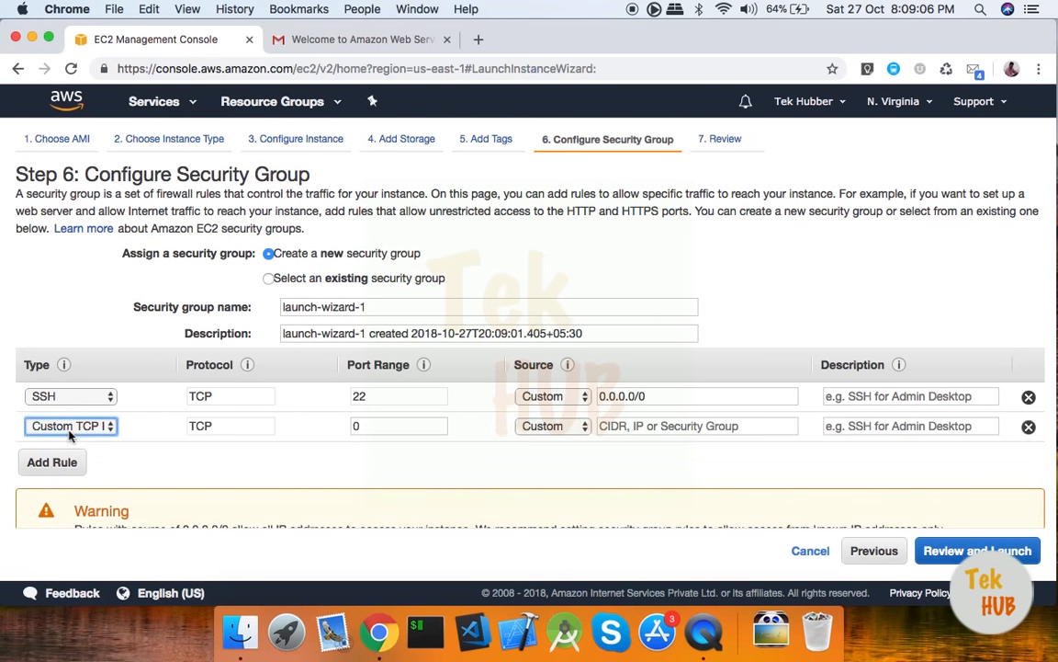
{"action": "left_click", "coordinate": [90, 431]}
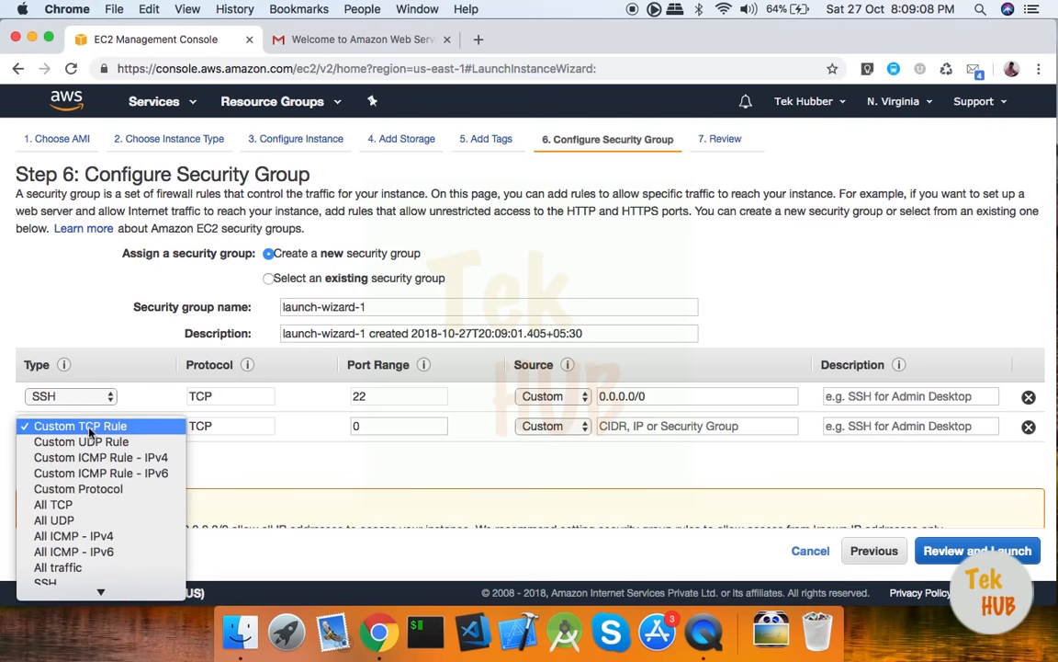
{"action": "scroll", "coordinate": [91, 521], "scroll_direction": "down", "scroll_amount": 3}
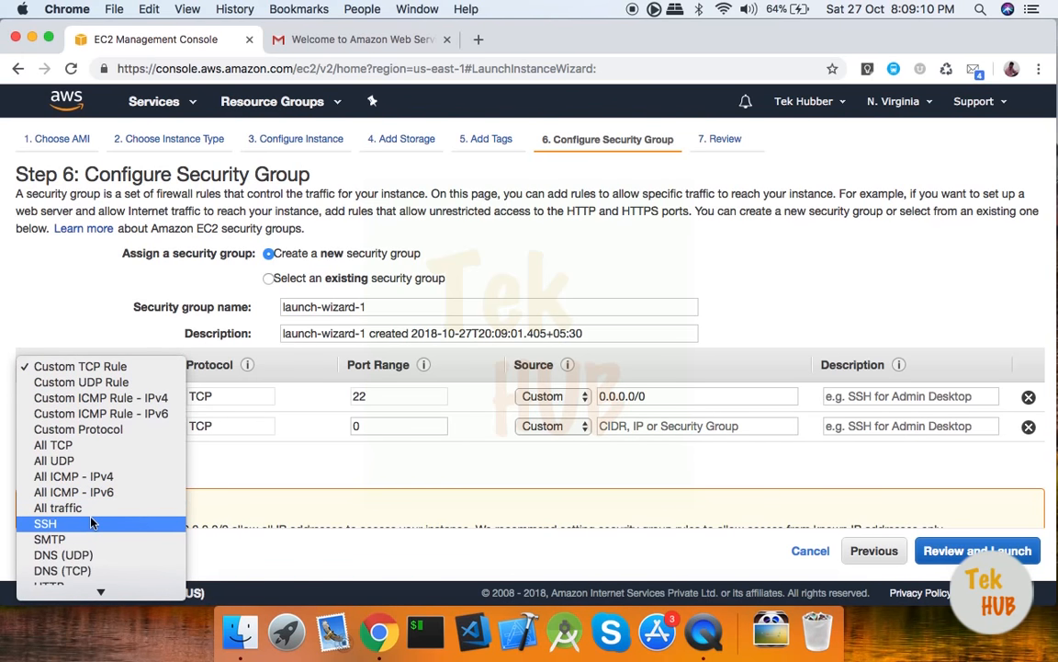
{"action": "left_click", "coordinate": [136, 368]}
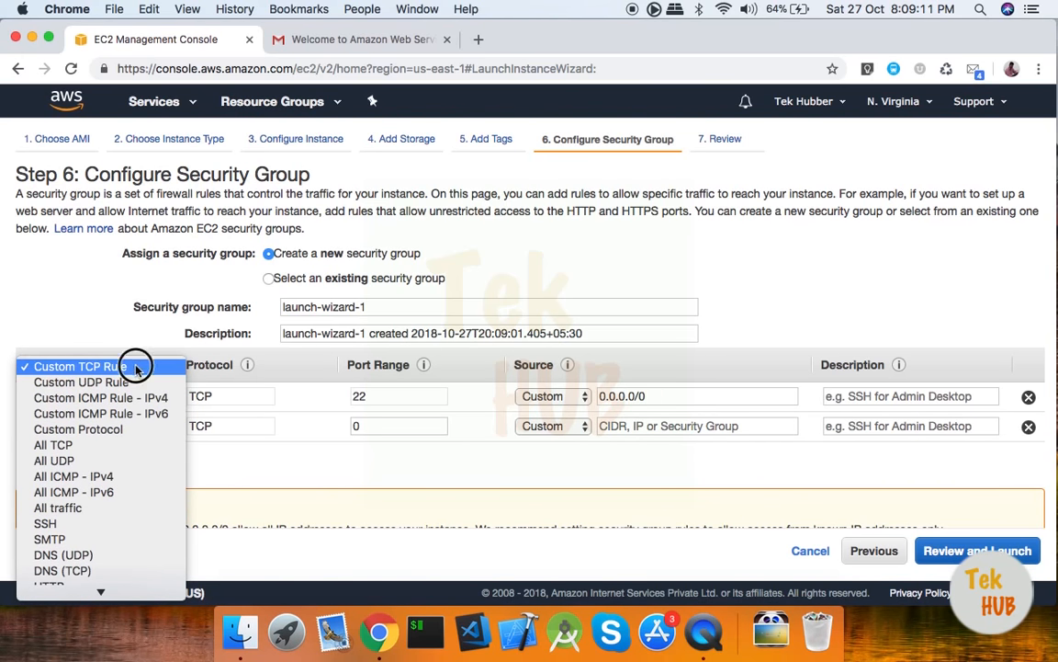
{"action": "left_click", "coordinate": [367, 428]}
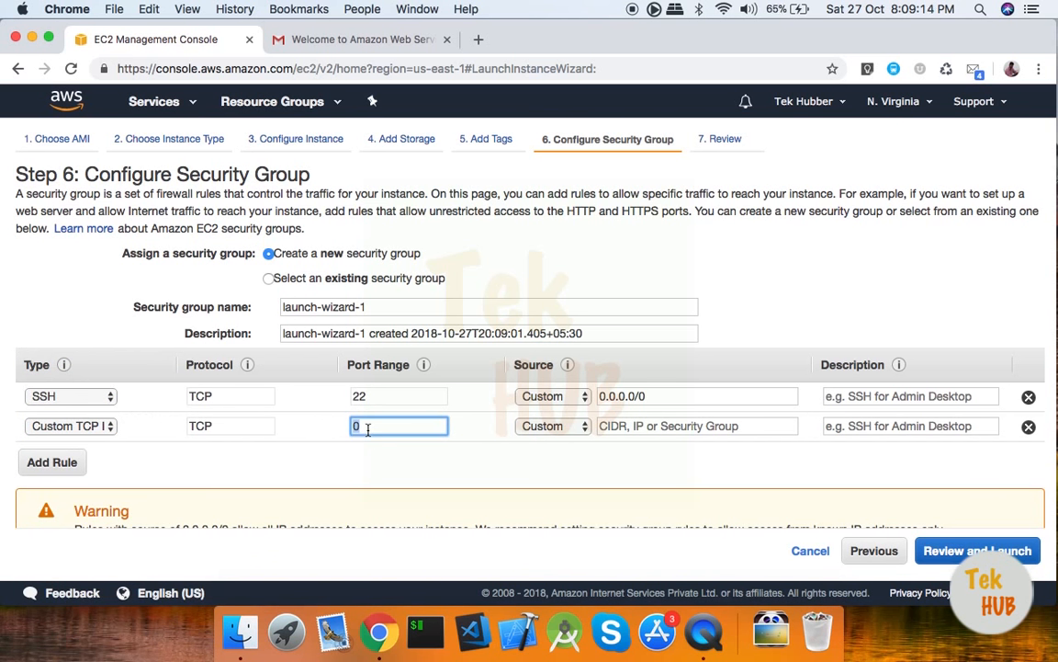
{"action": "type", "text": "80"}
Try the Anywhere and My IP sources for the port 80 rule and switch it back to Custom
{"action": "left_click", "coordinate": [551, 428]}
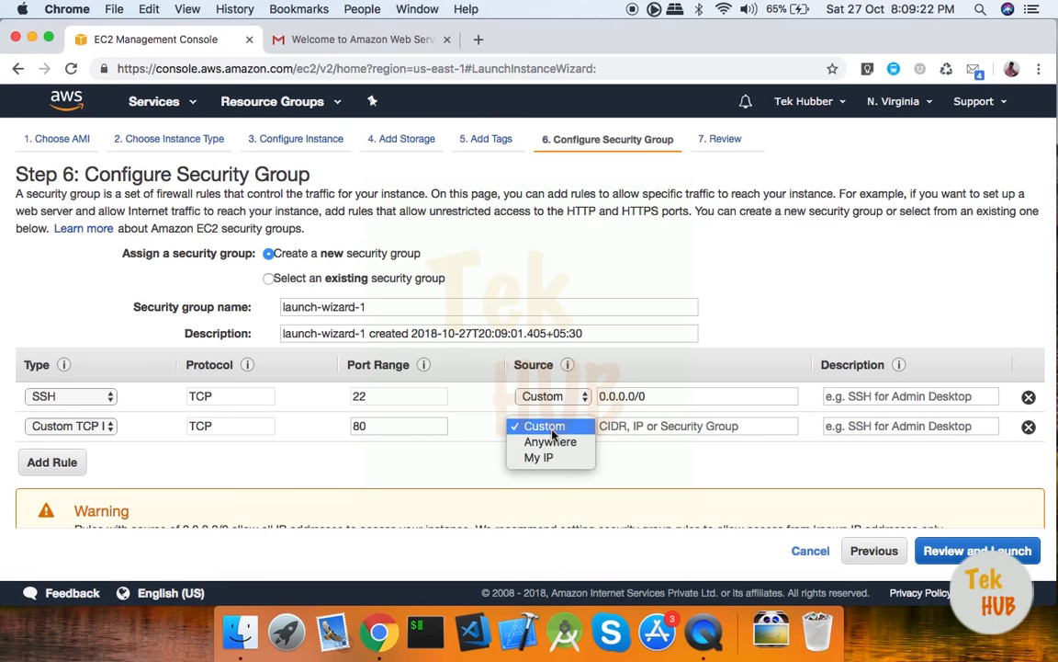
{"action": "left_click", "coordinate": [567, 447]}
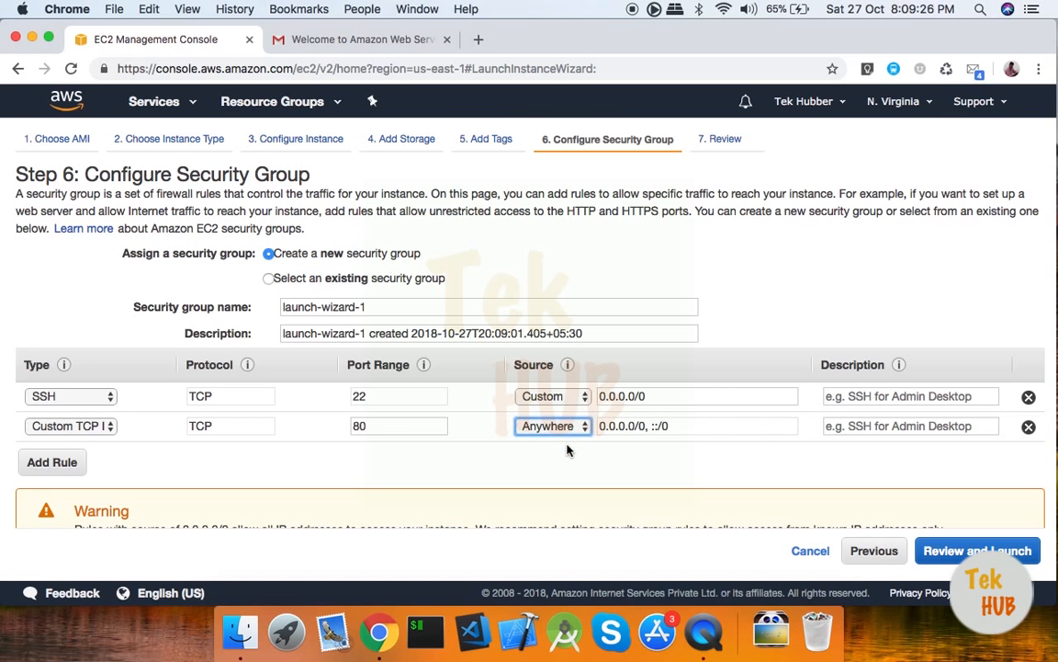
{"action": "left_click", "coordinate": [554, 426]}
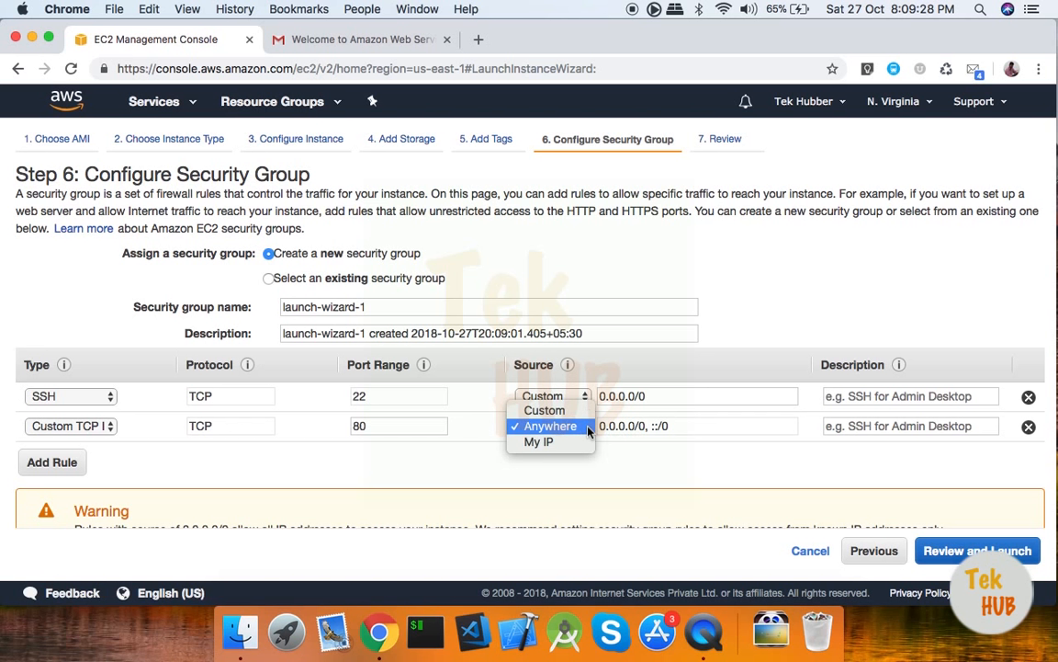
{"action": "left_click", "coordinate": [560, 443]}
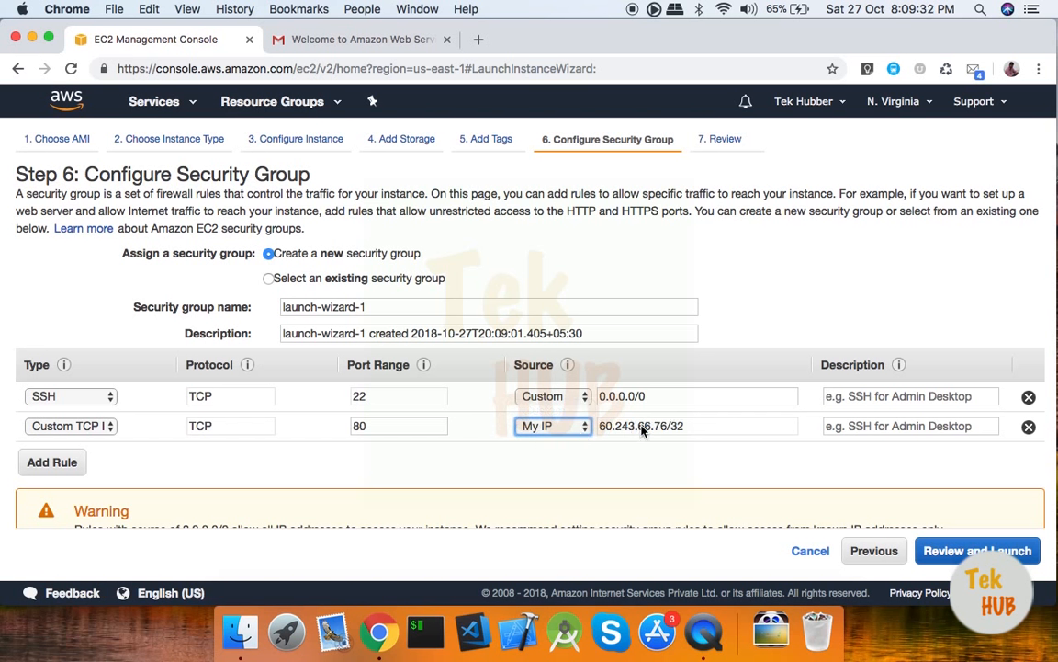
{"action": "left_click", "coordinate": [579, 428]}
{"action": "left_click", "coordinate": [572, 396]}
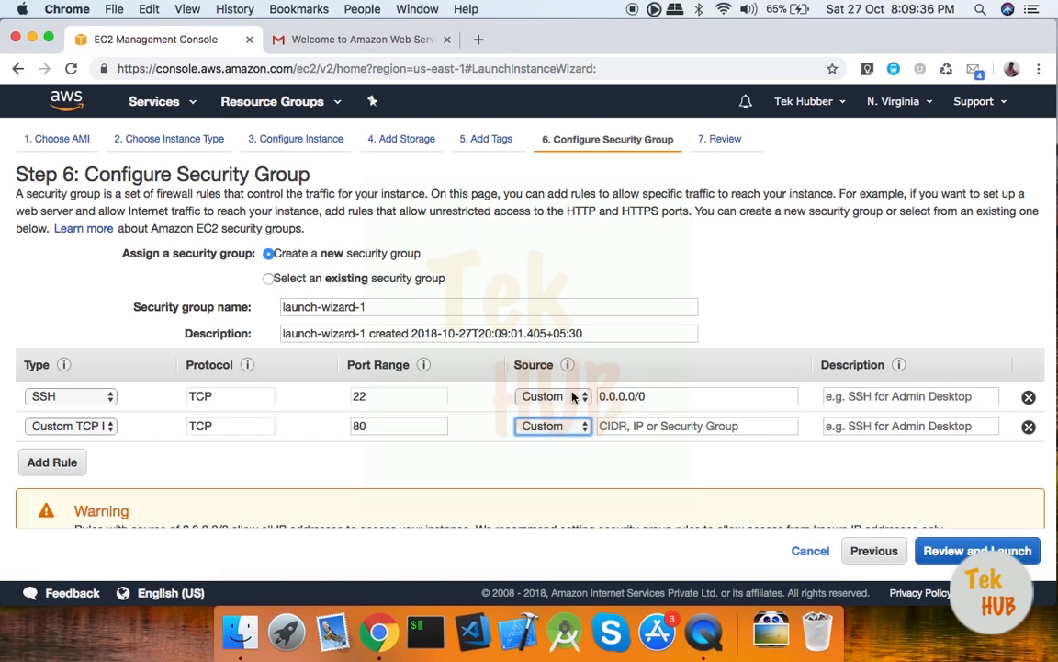
Set the source of the port 80 rule to Anywhere
{"action": "left_click", "coordinate": [648, 427]}
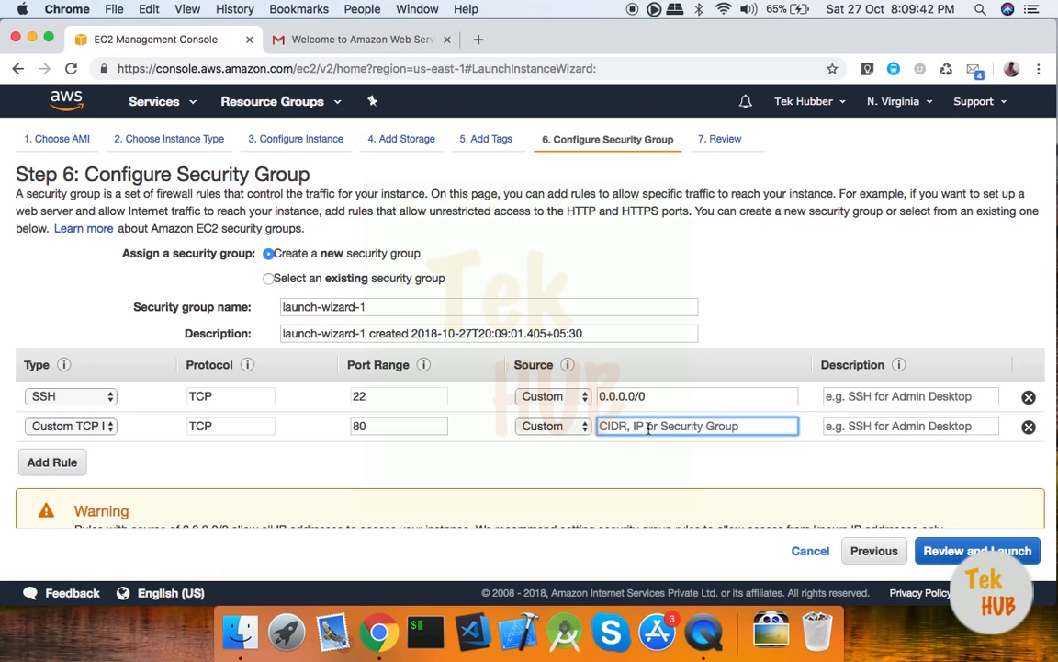
{"action": "left_click", "coordinate": [570, 426]}
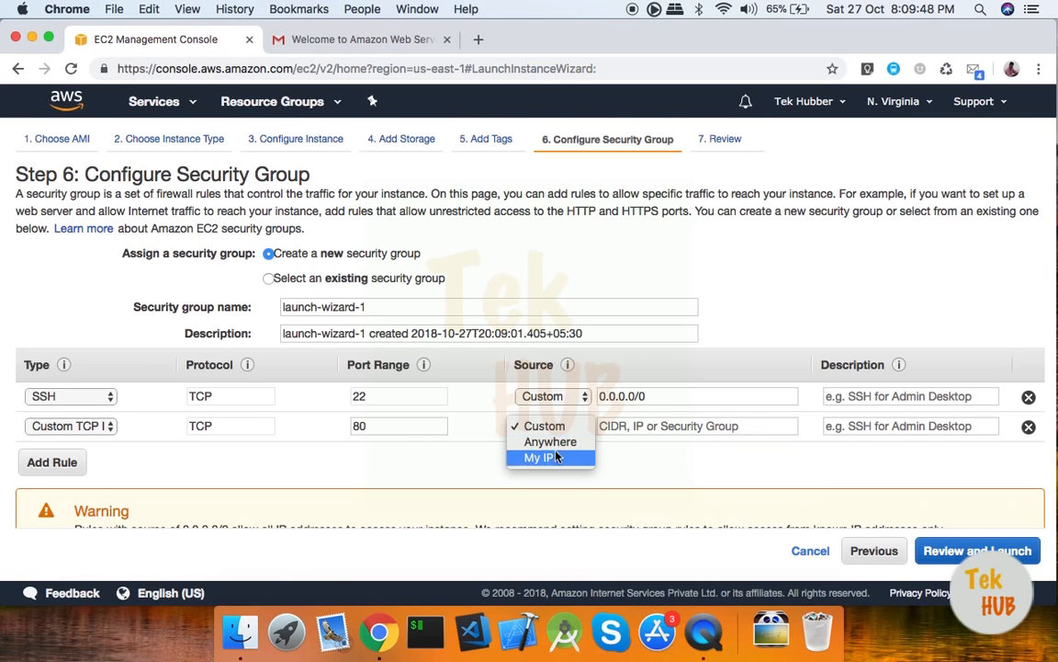
{"action": "left_click", "coordinate": [551, 442]}
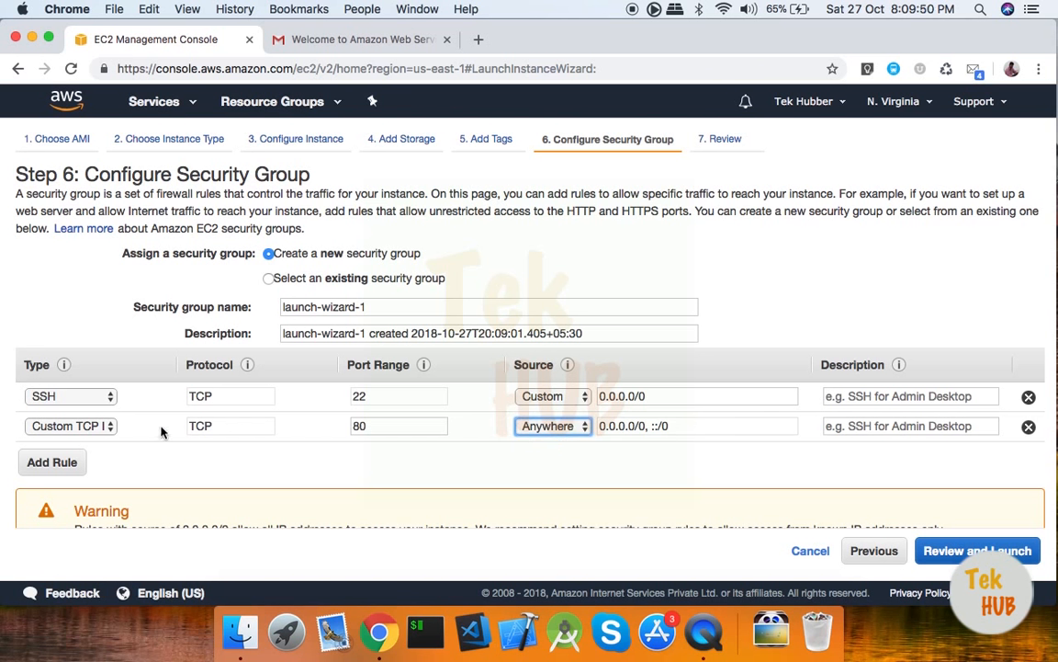
{"action": "left_click", "coordinate": [501, 425]}
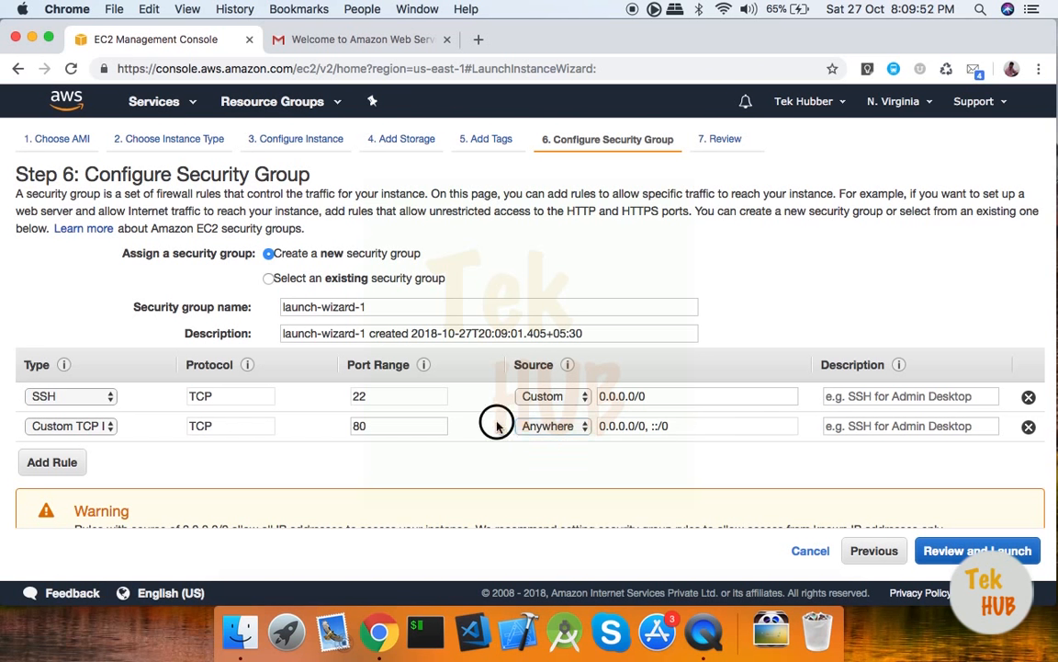
{"action": "double_click", "coordinate": [425, 424]}
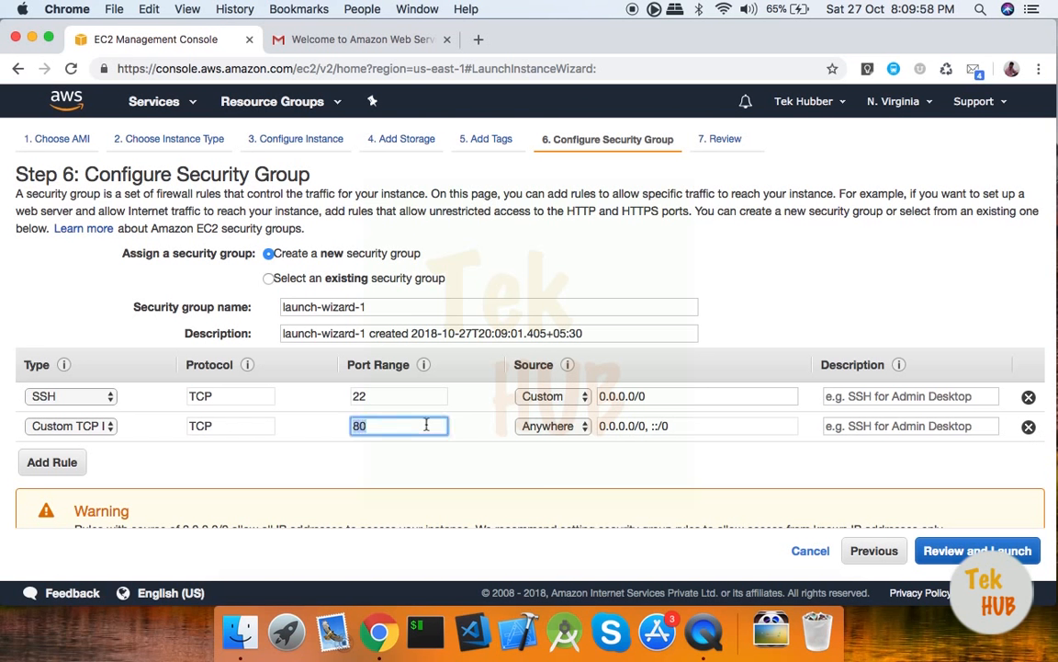
Name the security group Sample and continue to the launch review
{"action": "triple_click", "coordinate": [351, 306]}
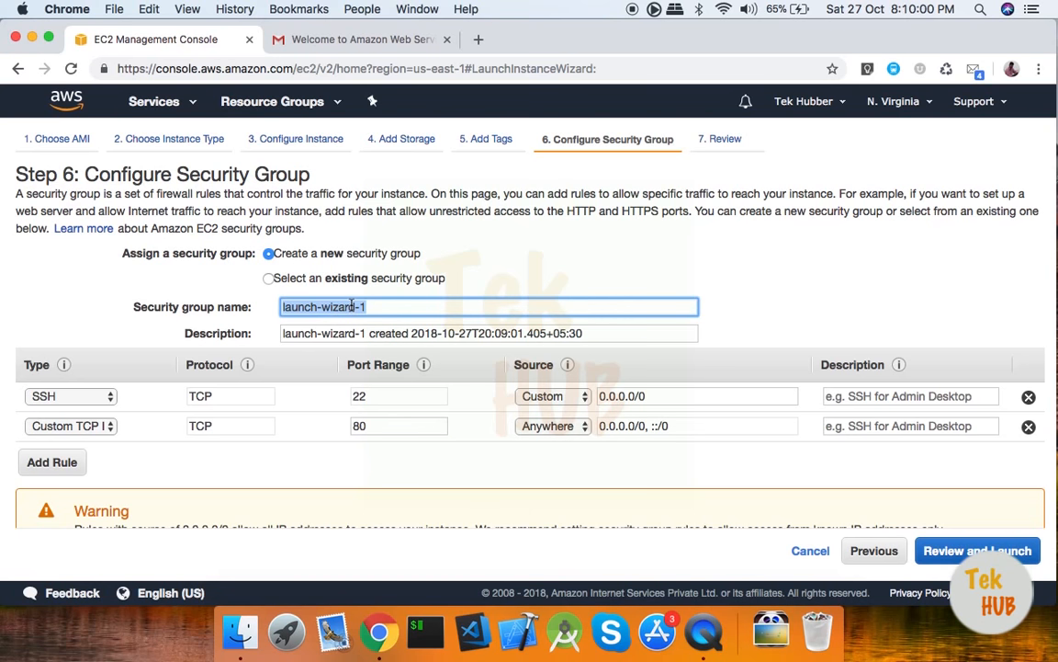
{"action": "type", "text": "Sample"}
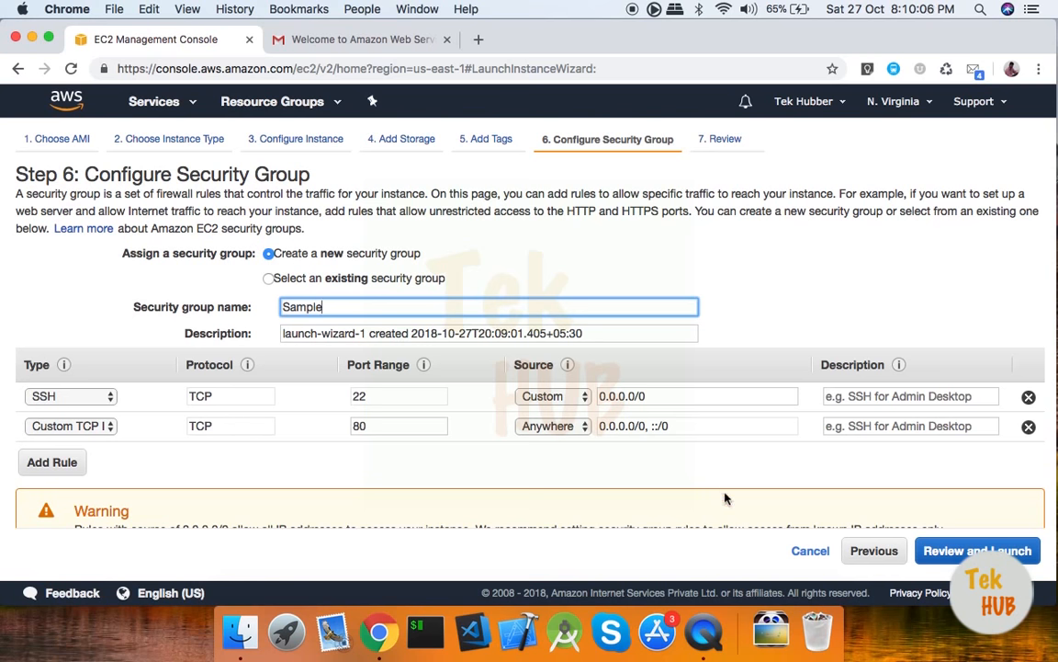
{"action": "scroll", "coordinate": [725, 499], "scroll_direction": "down", "scroll_amount": 2}
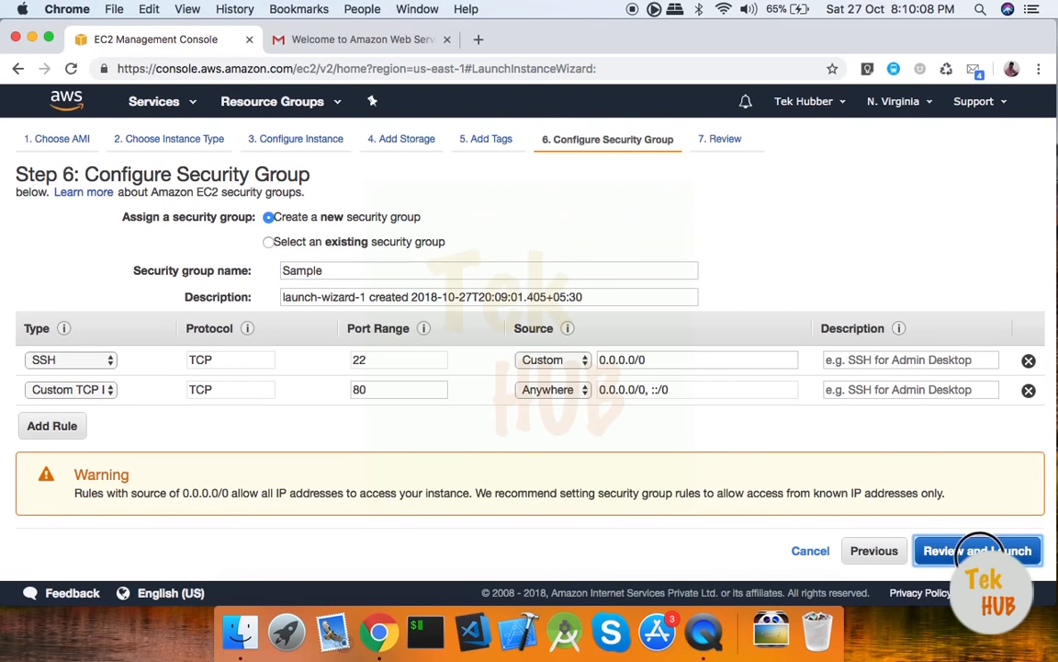
{"action": "left_click", "coordinate": [956, 551]}
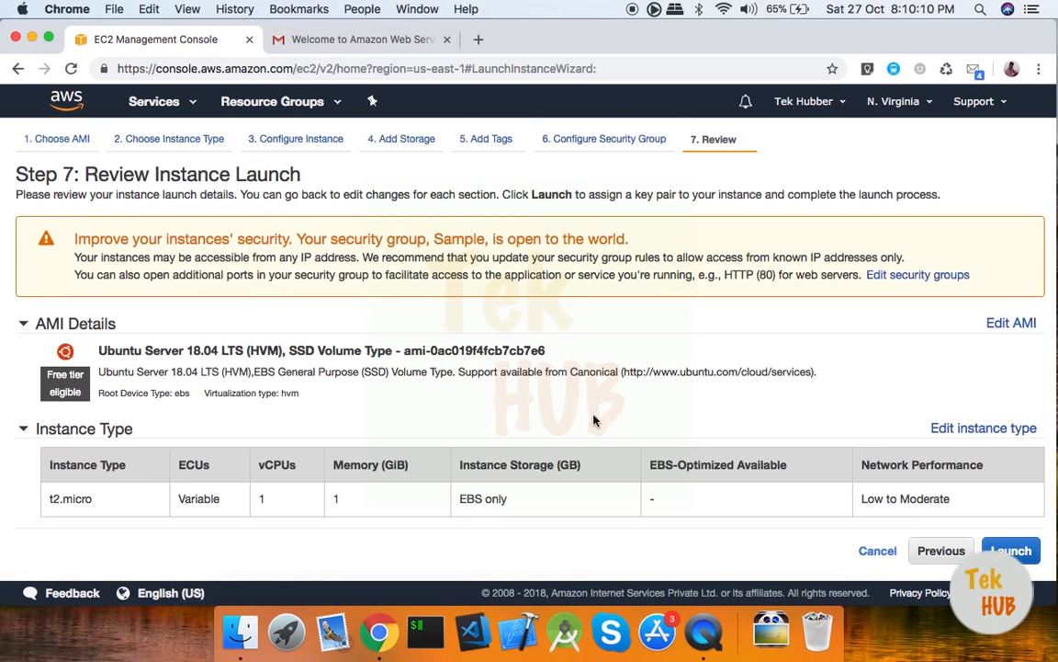
Review the AMI, instance type and security group rules, and proceed to the key pair selection for the launch
{"action": "scroll", "coordinate": [594, 420], "scroll_direction": "down", "scroll_amount": 2}
{"action": "scroll", "coordinate": [593, 420], "scroll_direction": "down", "scroll_amount": 10}
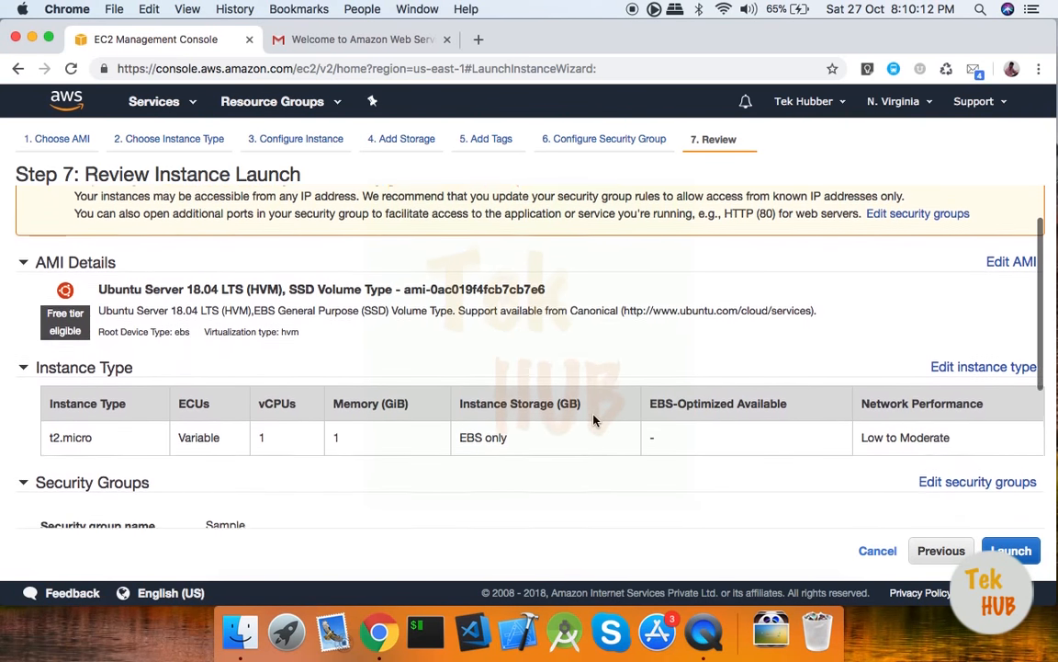
{"action": "scroll", "coordinate": [594, 420], "scroll_direction": "down", "scroll_amount": 1}
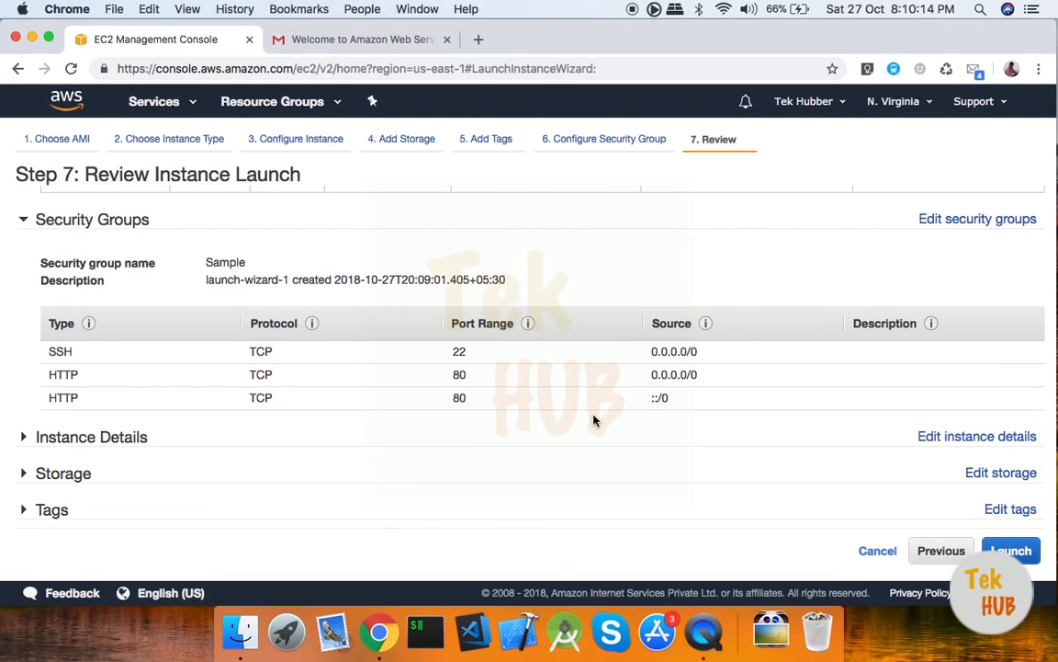
{"action": "left_click", "coordinate": [1027, 553]}
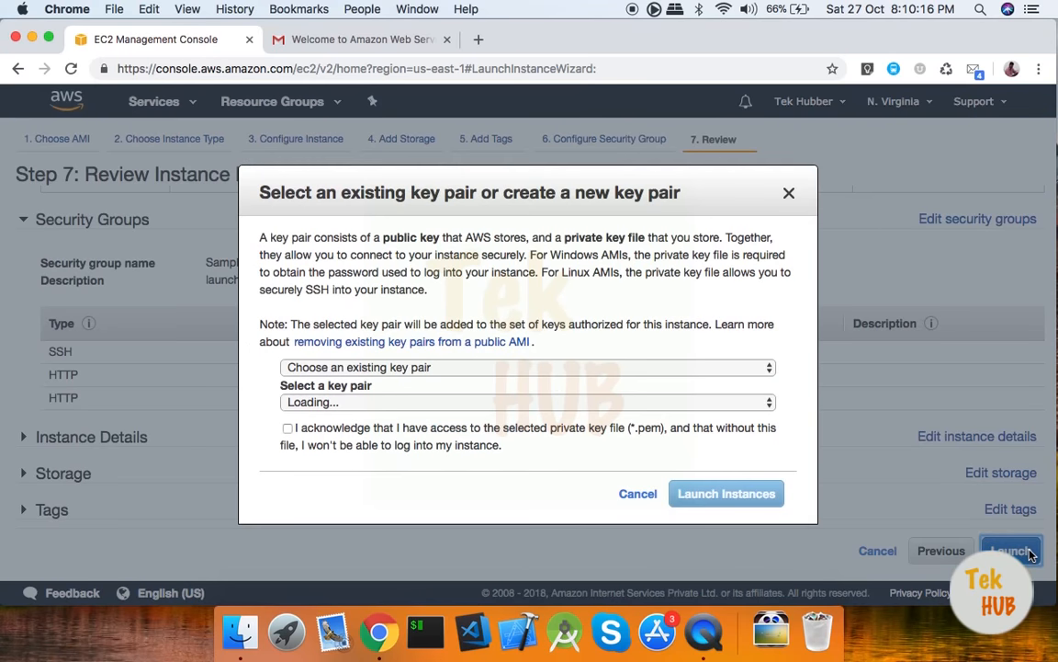
Create a new key pair named TekHub and download its private key file
{"action": "left_click", "coordinate": [637, 370]}
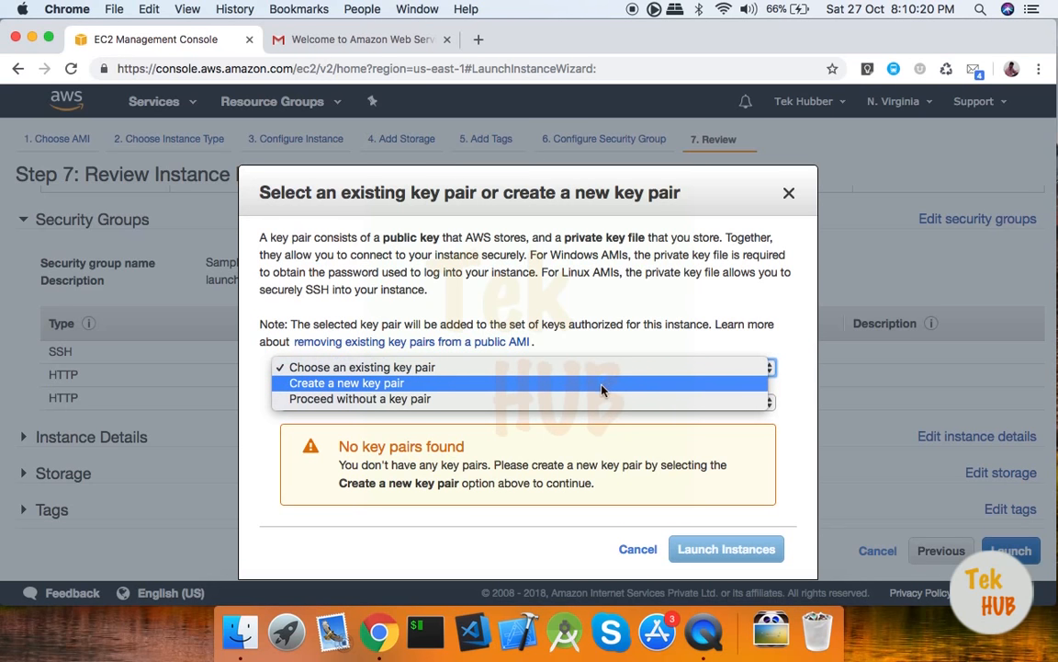
{"action": "left_click", "coordinate": [600, 390]}
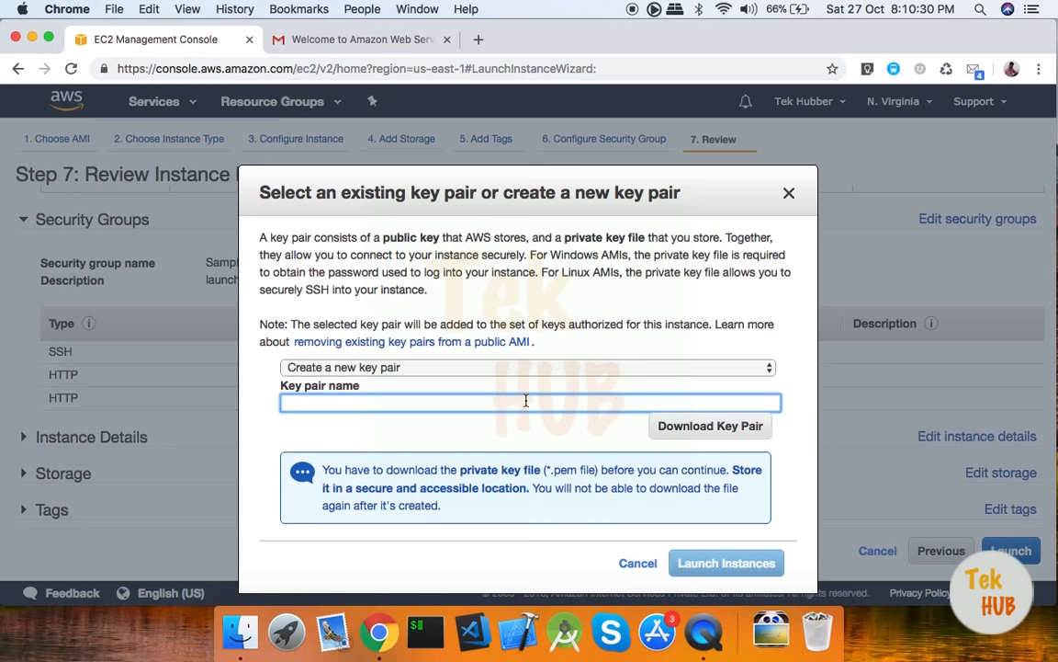
{"action": "type", "text": "TekHub"}
{"action": "left_click", "coordinate": [709, 427]}
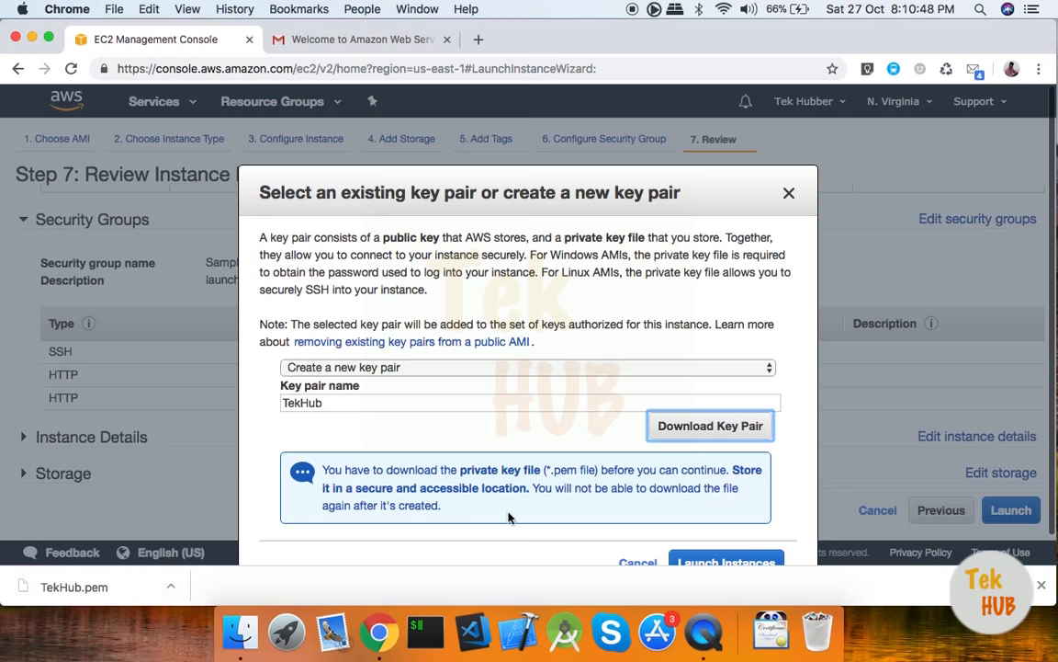
Launch the instance with the new key pair and open it in the instances list
{"action": "scroll", "coordinate": [510, 519], "scroll_direction": "down", "scroll_amount": 2}
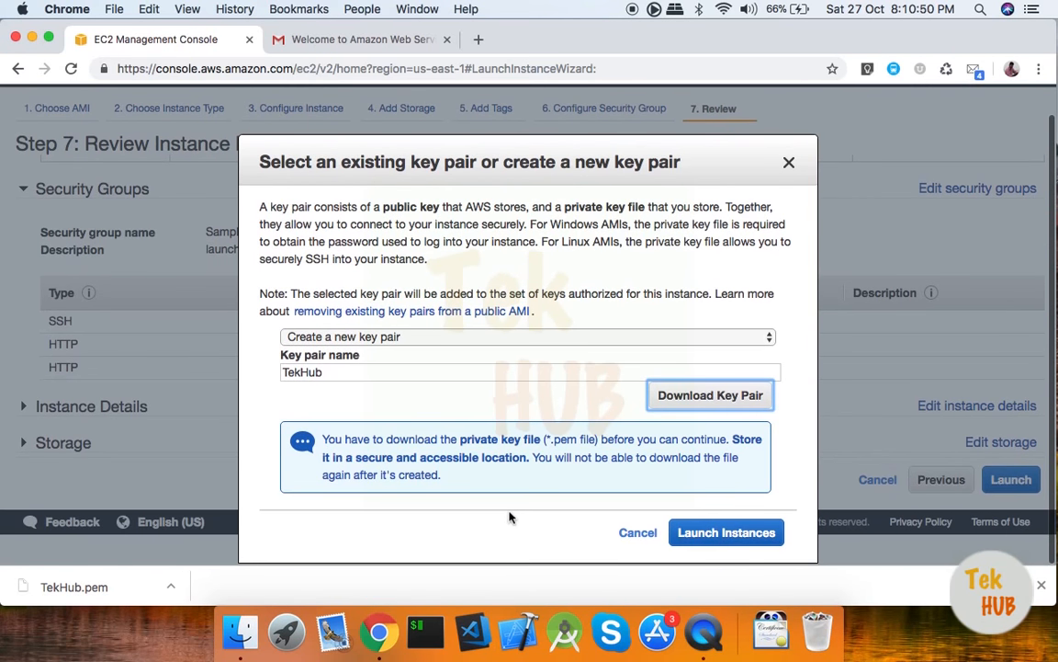
{"action": "left_click", "coordinate": [712, 533]}
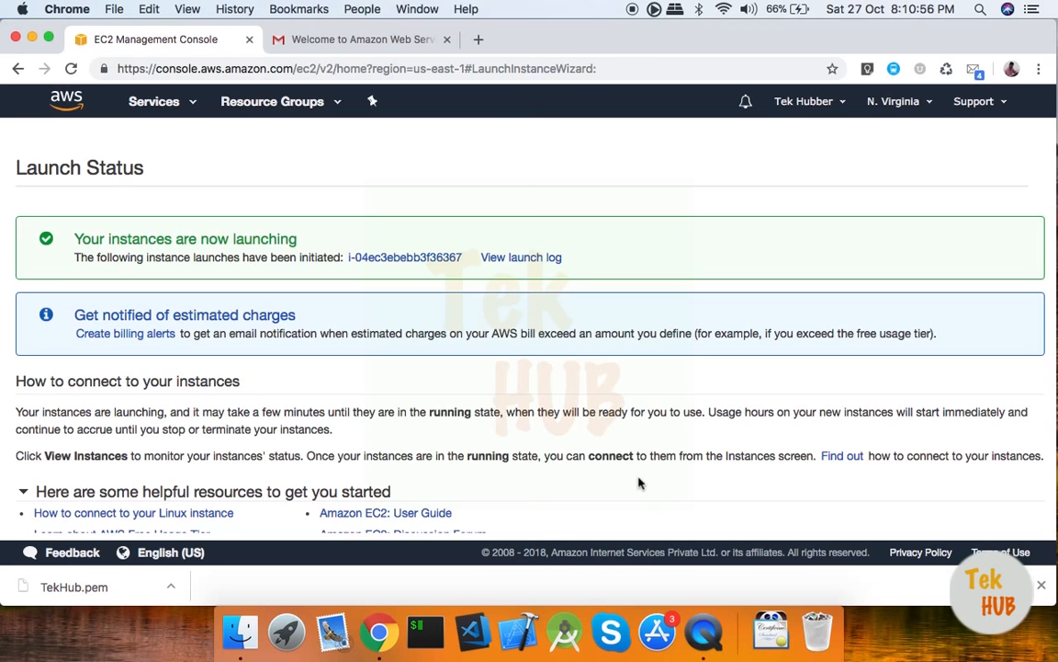
{"action": "left_click", "coordinate": [418, 258]}
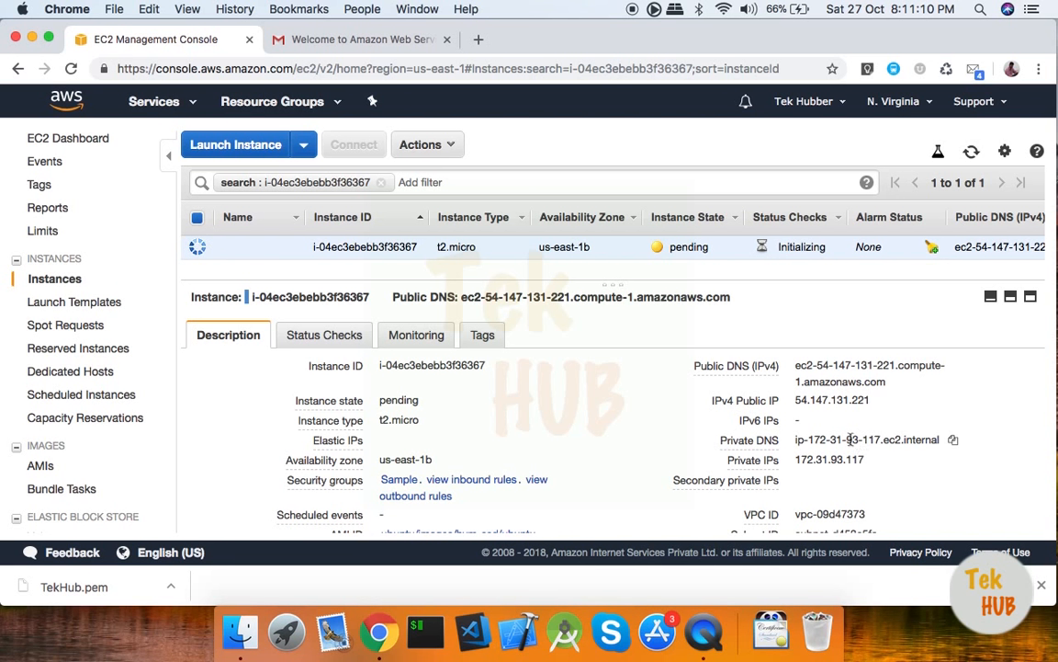
Examine the new instance's description, highlighting its IPv4 public IP
{"action": "left_click", "coordinate": [797, 401]}
{"action": "left_click_drag", "start_coordinate": [797, 400], "coordinate": [866, 400]}
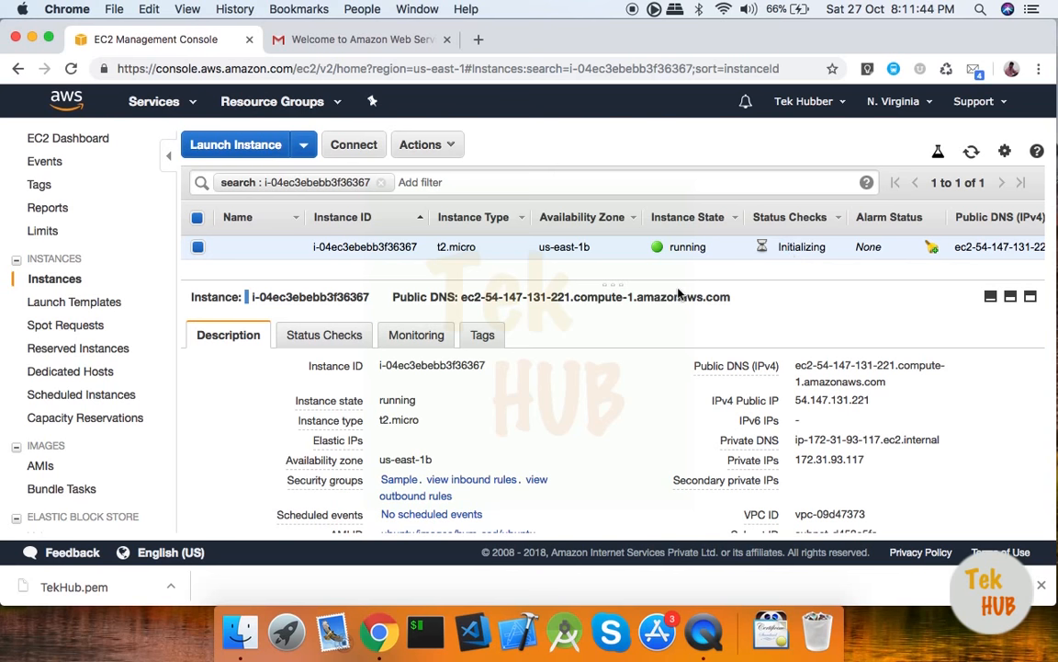
{"action": "scroll", "coordinate": [770, 321], "scroll_direction": "down", "scroll_amount": 3}
{"action": "scroll", "coordinate": [770, 321], "scroll_direction": "up", "scroll_amount": 3}
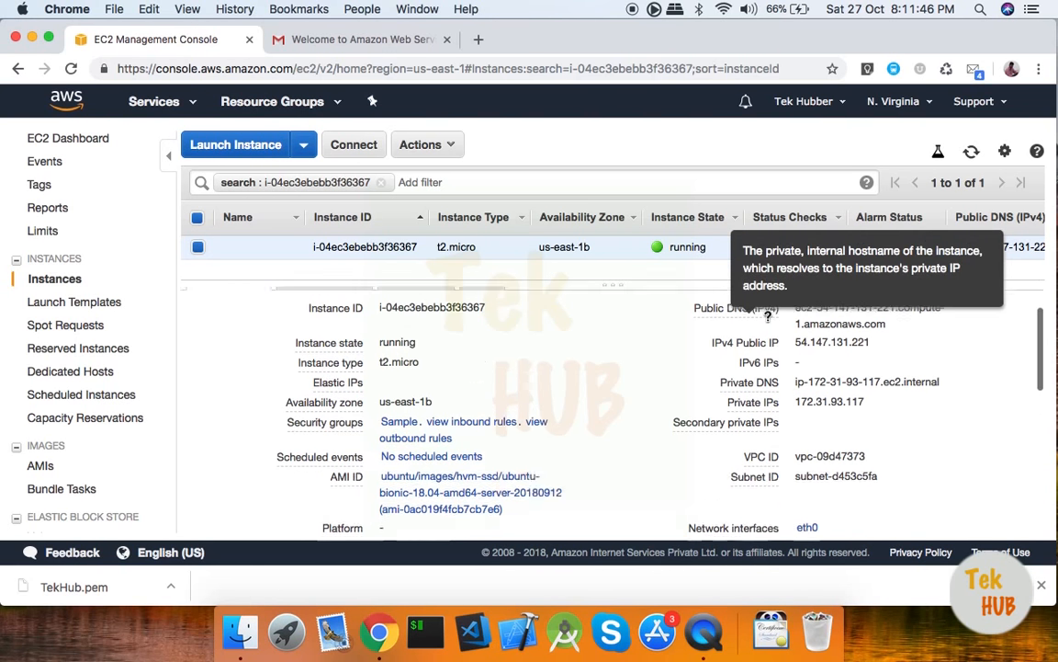
{"action": "double_click", "coordinate": [796, 400]}
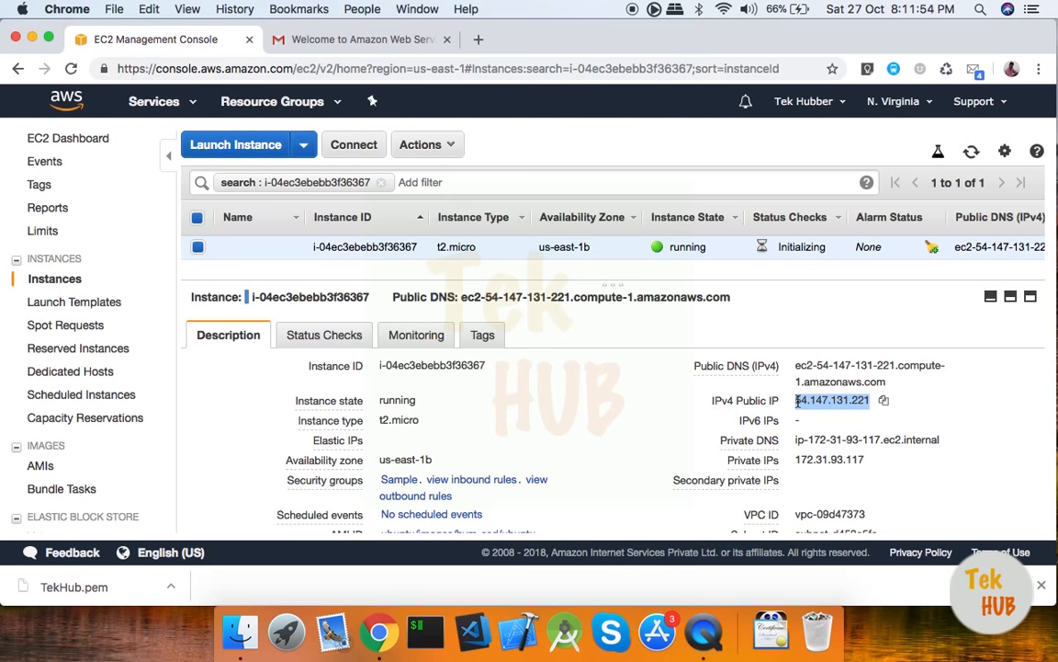
{"action": "mouse_move", "coordinate": [359, 395]}
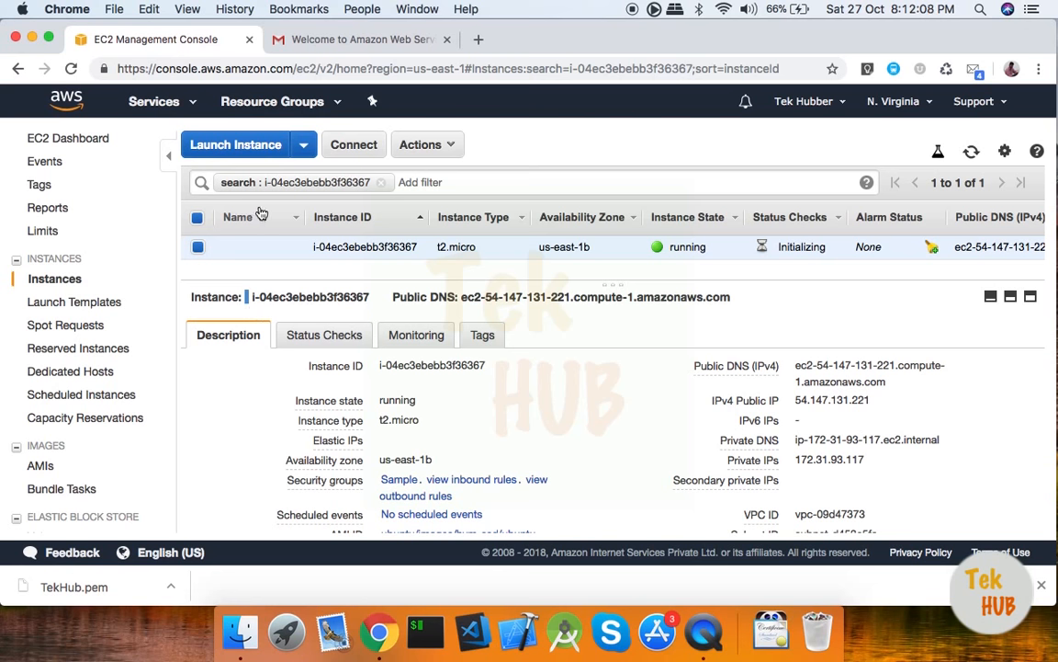
Look at the Instance State actions available for the instance and highlight its IPv4 public IP again
{"action": "left_click", "coordinate": [448, 153]}
{"action": "mouse_move", "coordinate": [477, 263]}
{"action": "mouse_move", "coordinate": [473, 237]}
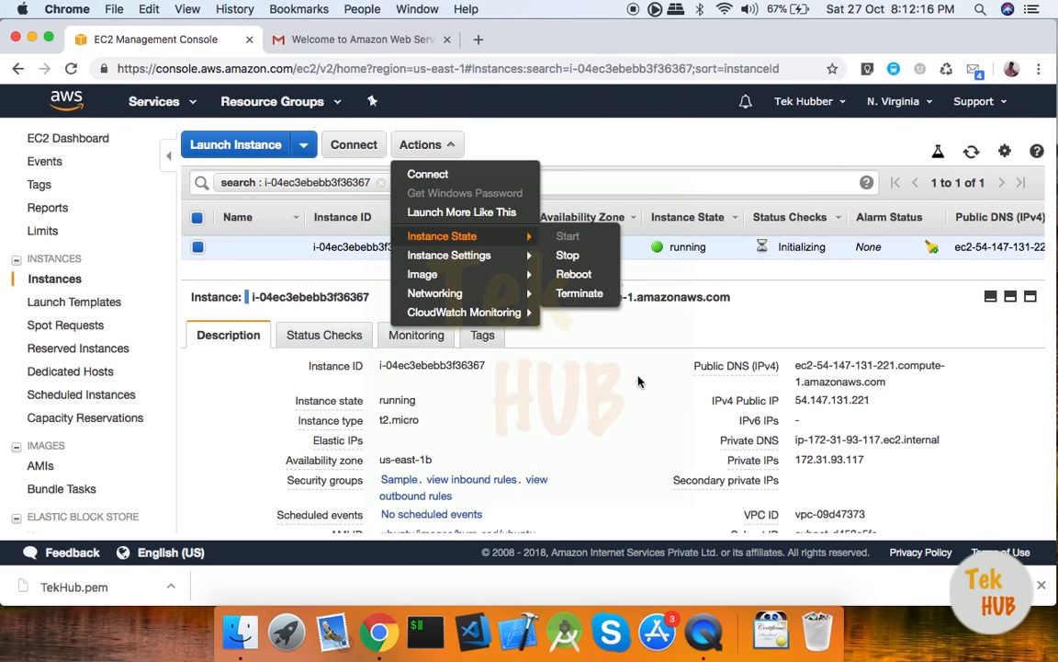
{"action": "left_click", "coordinate": [646, 410]}
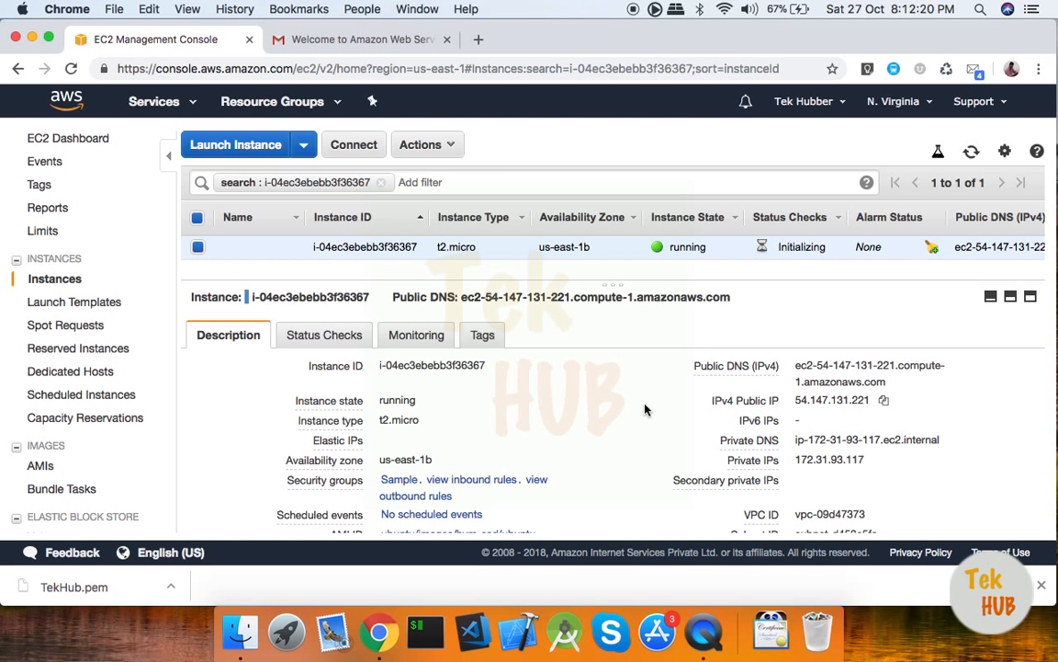
{"action": "left_click", "coordinate": [852, 401]}
{"action": "double_click", "coordinate": [852, 400]}
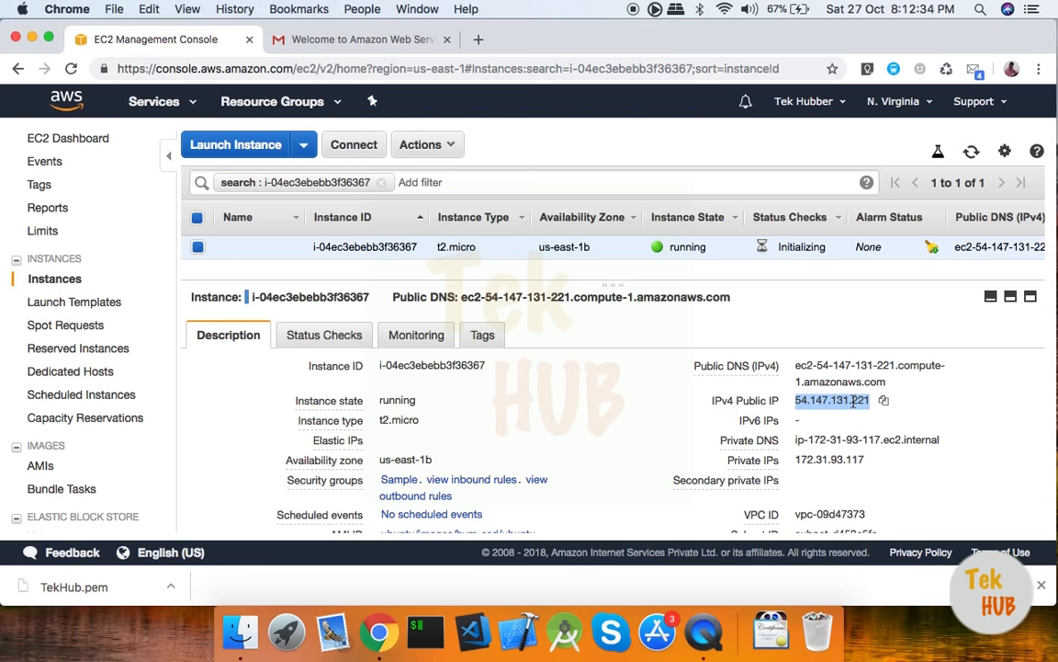
Examine the Instance Settings options and the stop, reboot and terminate actions without applying any
{"action": "left_click", "coordinate": [432, 146]}
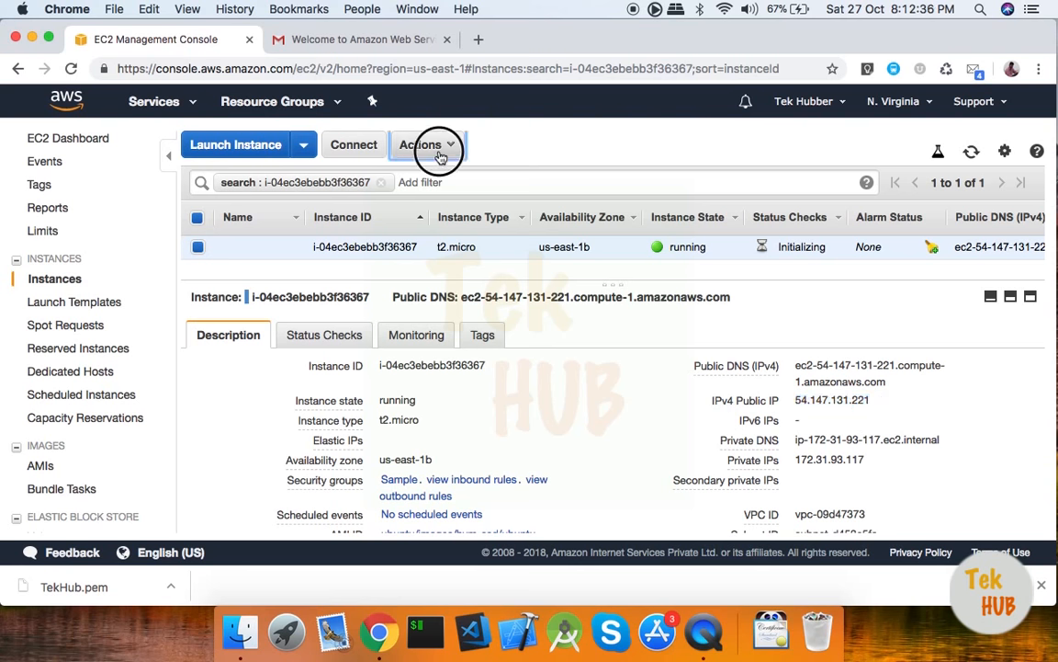
{"action": "mouse_move", "coordinate": [469, 243]}
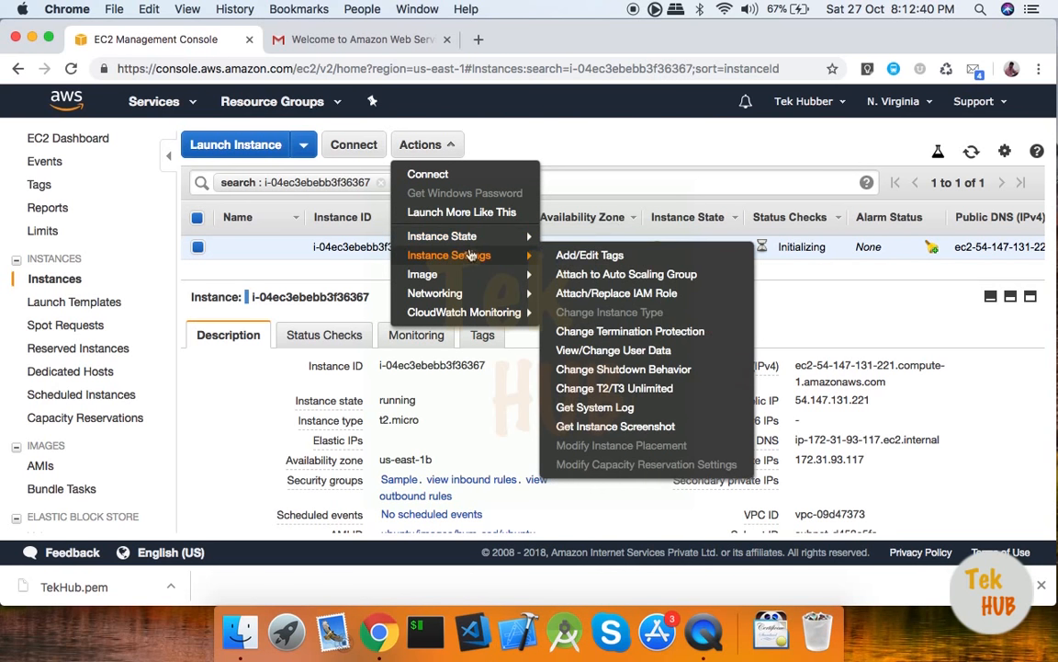
{"action": "mouse_move", "coordinate": [477, 262]}
{"action": "mouse_move", "coordinate": [583, 318]}
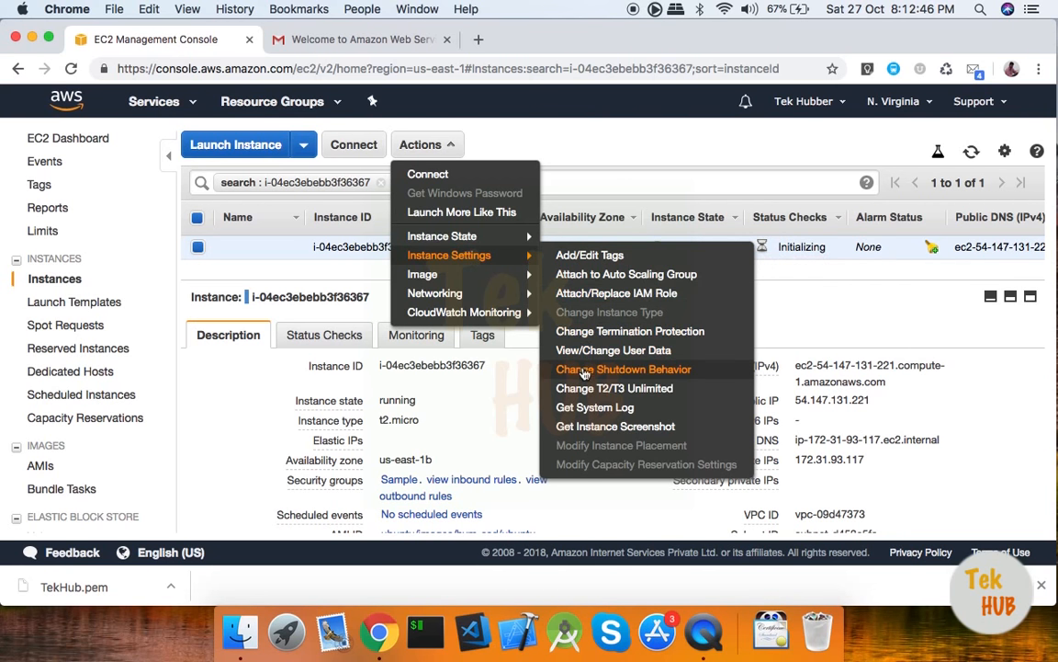
{"action": "mouse_move", "coordinate": [510, 275]}
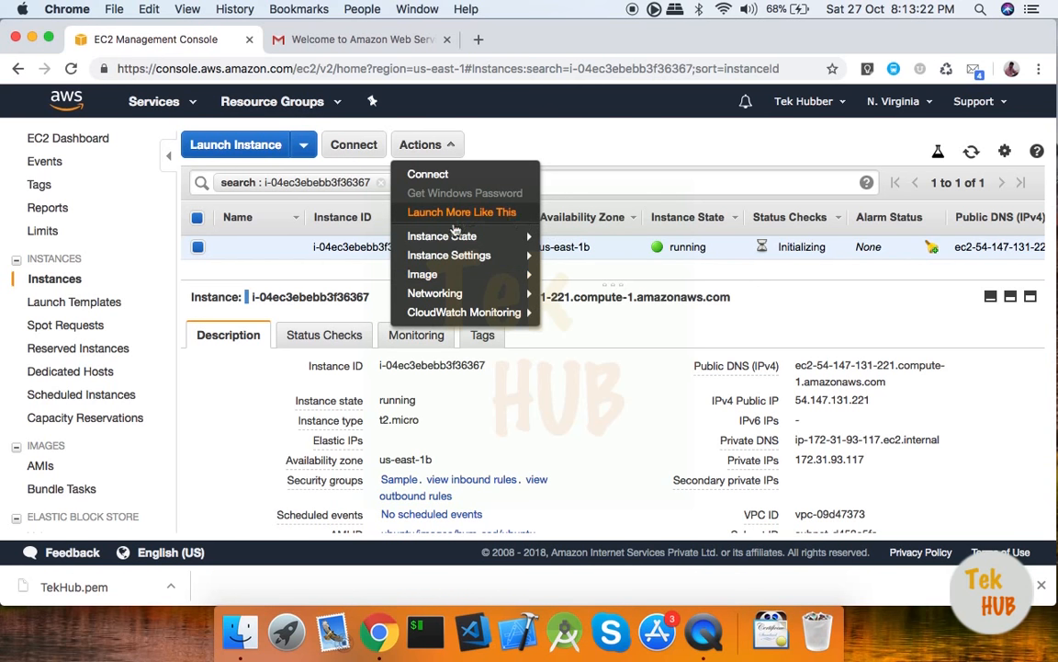
{"action": "mouse_move", "coordinate": [523, 237]}
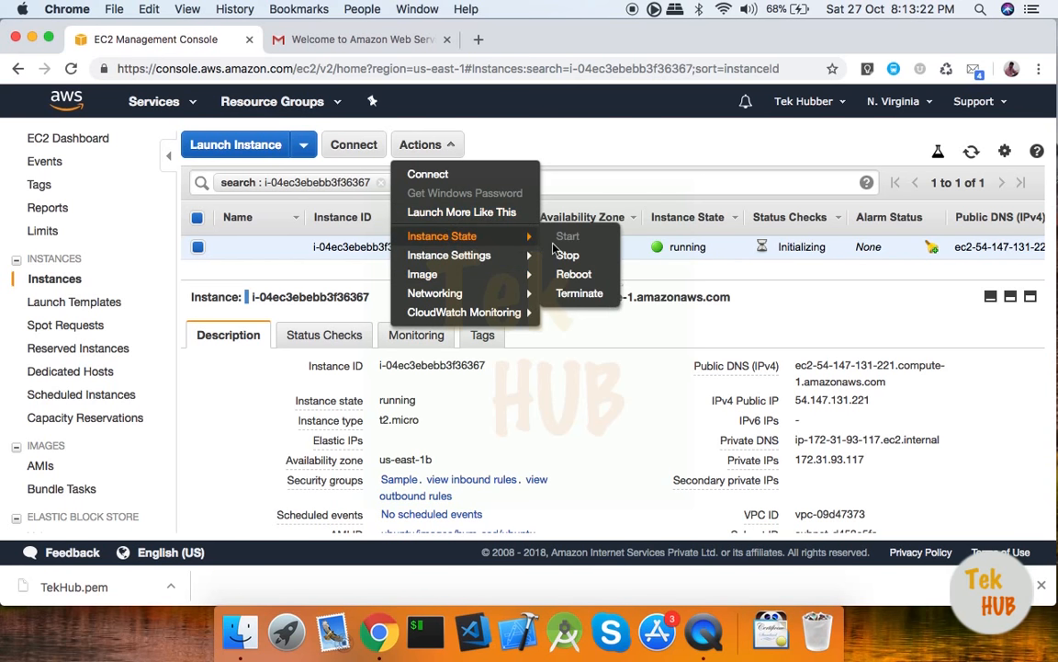
{"action": "left_click", "coordinate": [770, 279]}
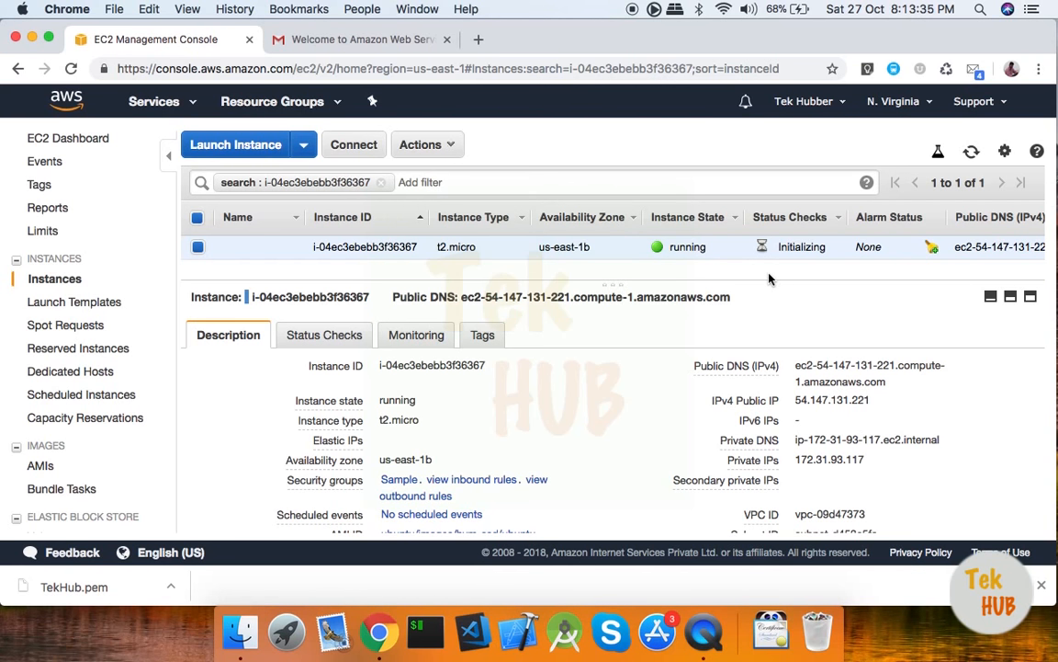
Keep the instance selected, open its connection instructions for a standalone SSH client, and highlight the chmod 400 TekHub.pem command
{"action": "left_click", "coordinate": [198, 249]}
{"action": "left_click", "coordinate": [199, 249]}
{"action": "left_click", "coordinate": [198, 249]}
{"action": "left_click", "coordinate": [198, 249]}
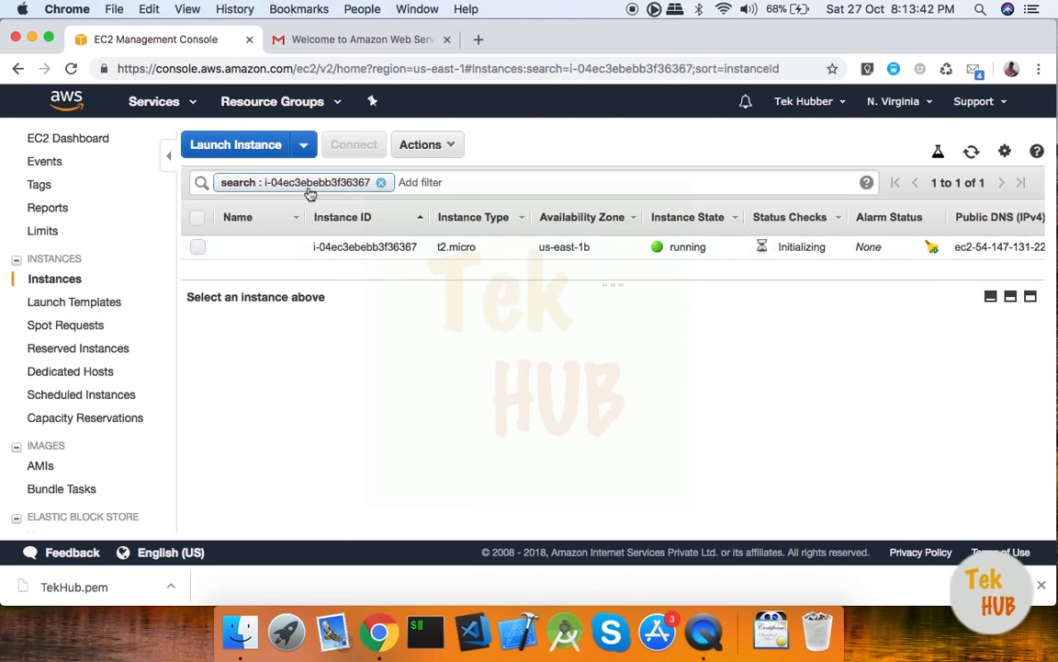
{"action": "left_click", "coordinate": [196, 248]}
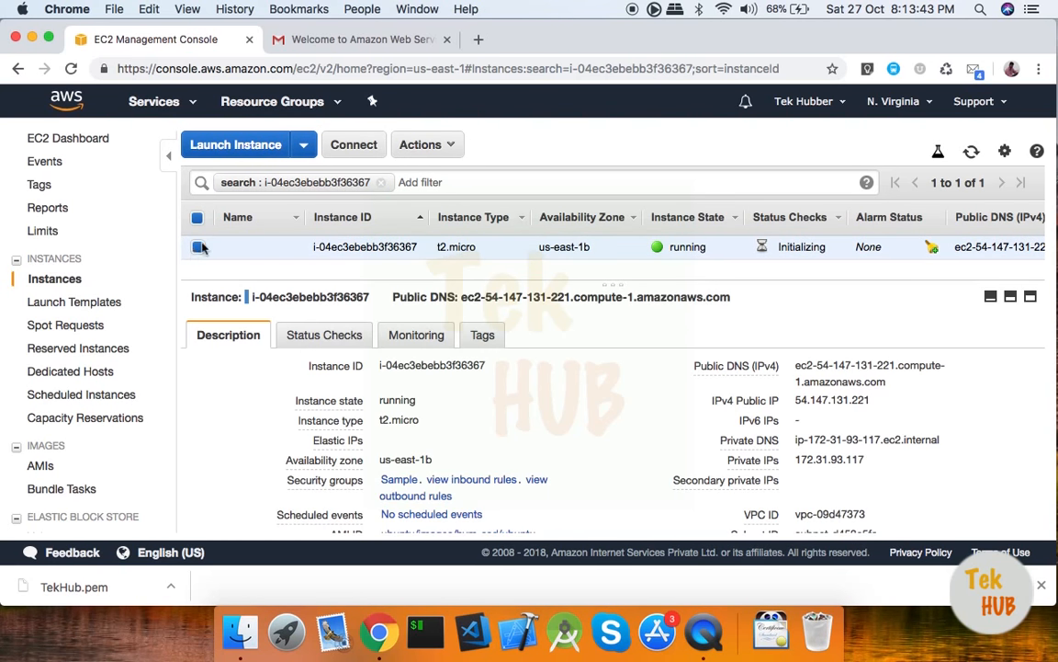
{"action": "left_click", "coordinate": [354, 148]}
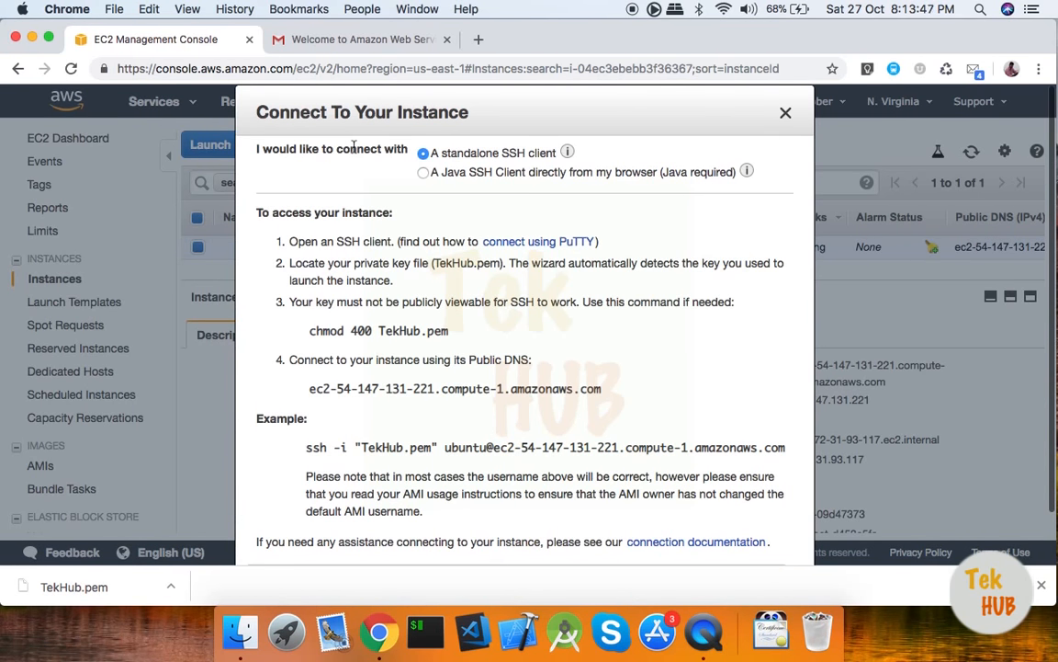
{"action": "left_click", "coordinate": [311, 333]}
{"action": "left_click_drag", "start_coordinate": [311, 333], "coordinate": [484, 333]}
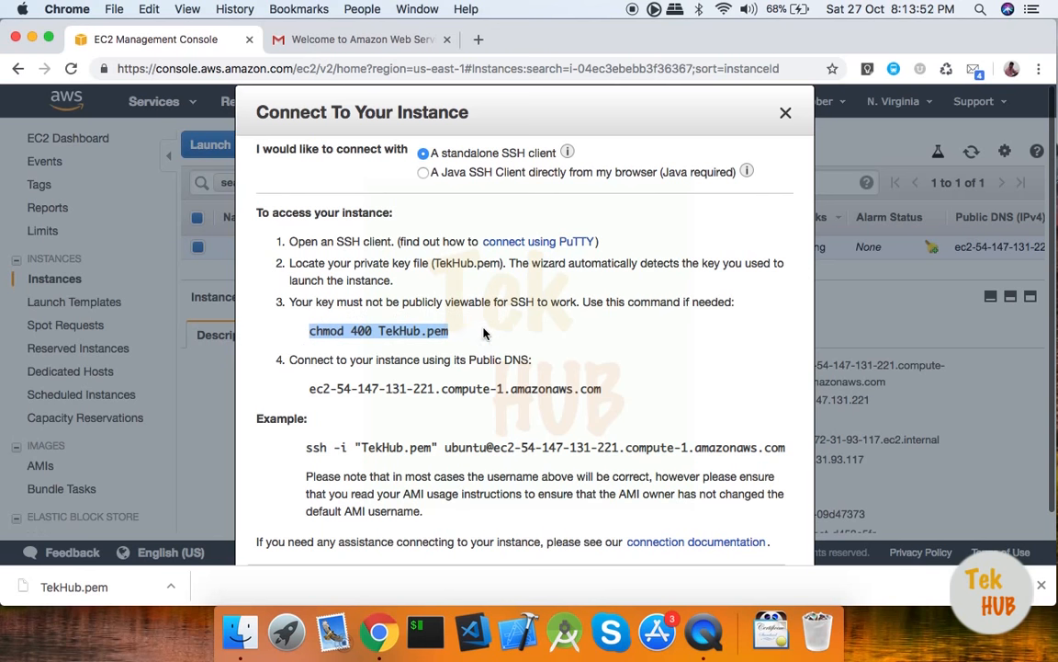
Reveal the downloaded TekHub.pem key file in its Downloads folder and open a Terminal window
{"action": "left_click", "coordinate": [170, 586]}
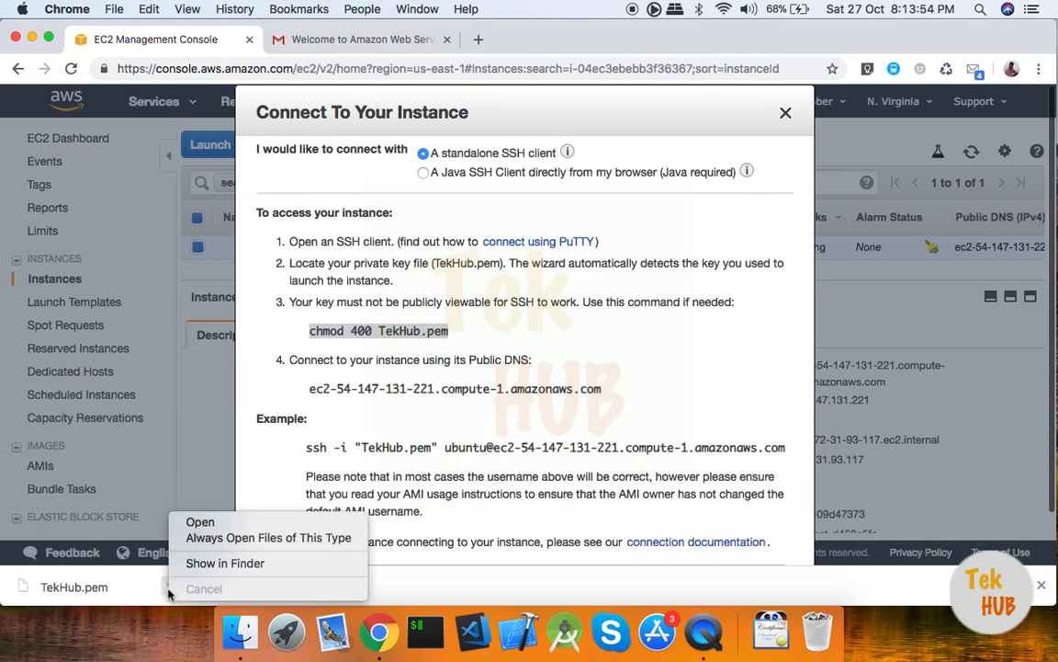
{"action": "left_click", "coordinate": [217, 563]}
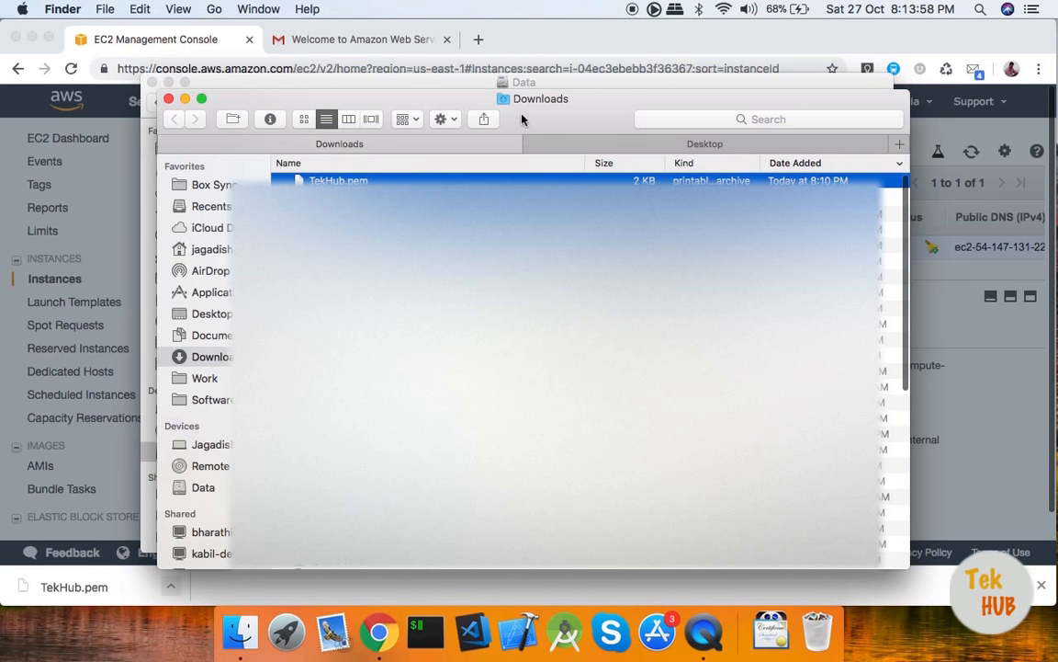
{"action": "left_click", "coordinate": [301, 635]}
{"action": "type", "text": "term"}
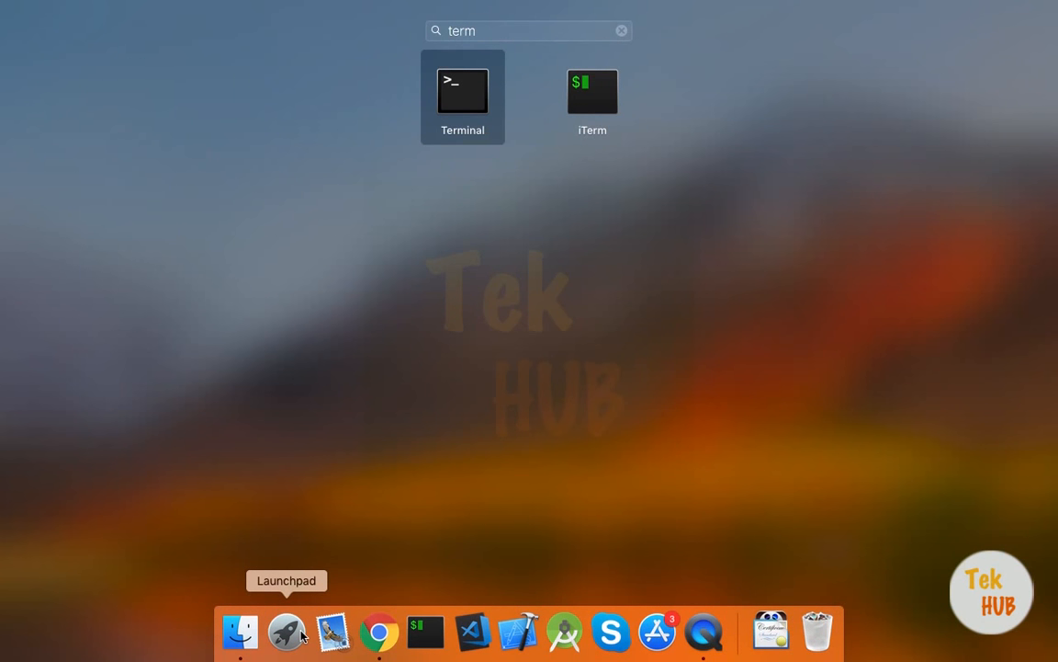
{"action": "key", "text": "Return"}
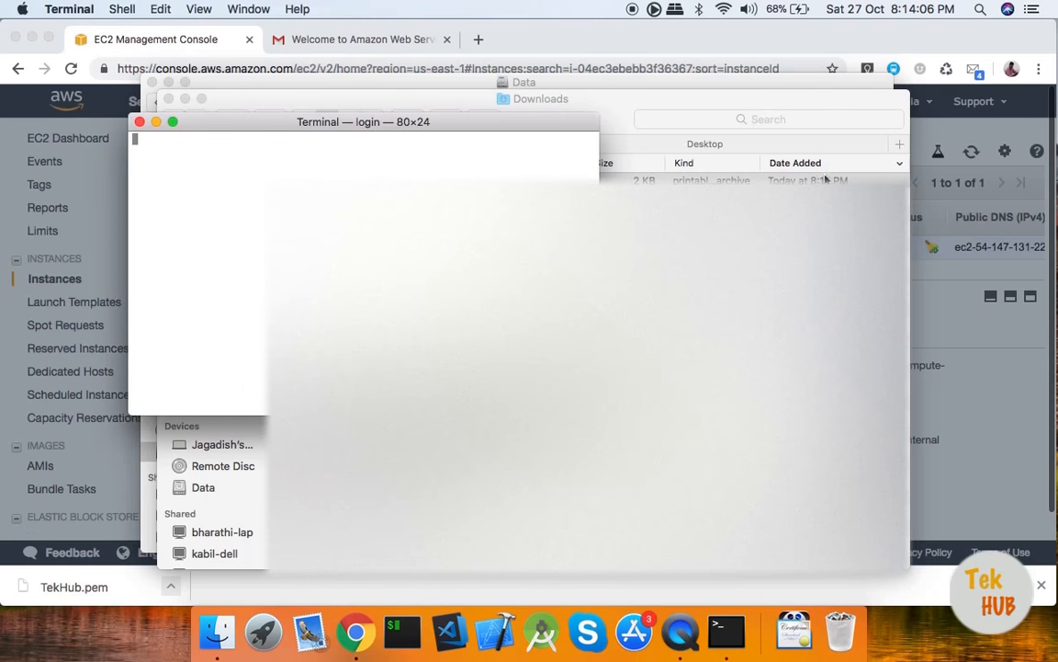
Return to the connection instructions in Chrome and copy the chmod 400 TekHub.pem command
{"action": "left_click", "coordinate": [796, 119]}
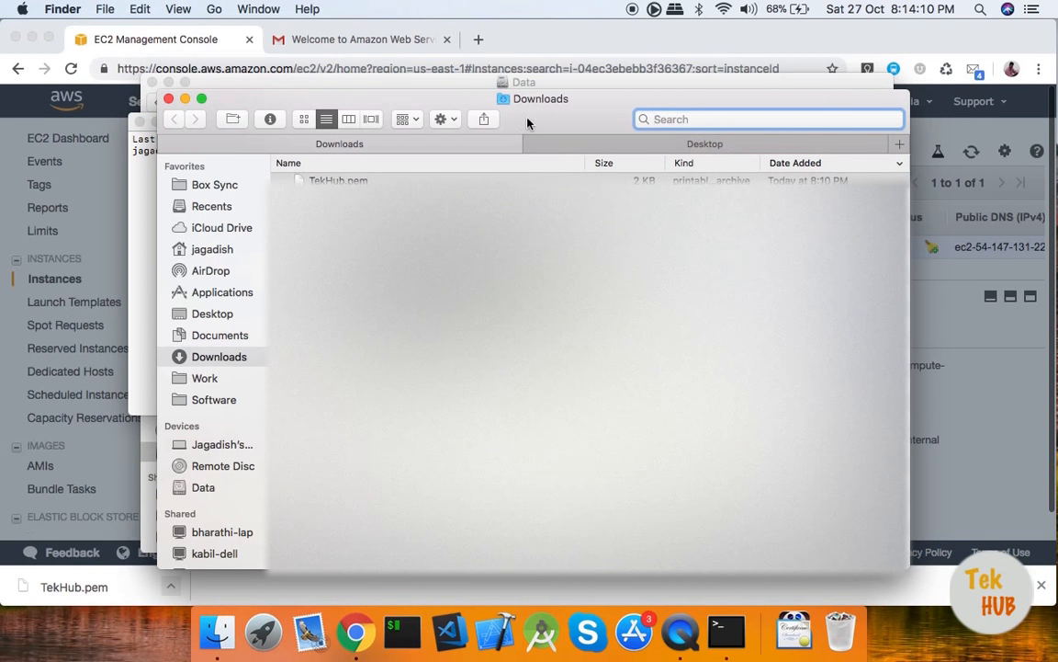
{"action": "left_click", "coordinate": [565, 163]}
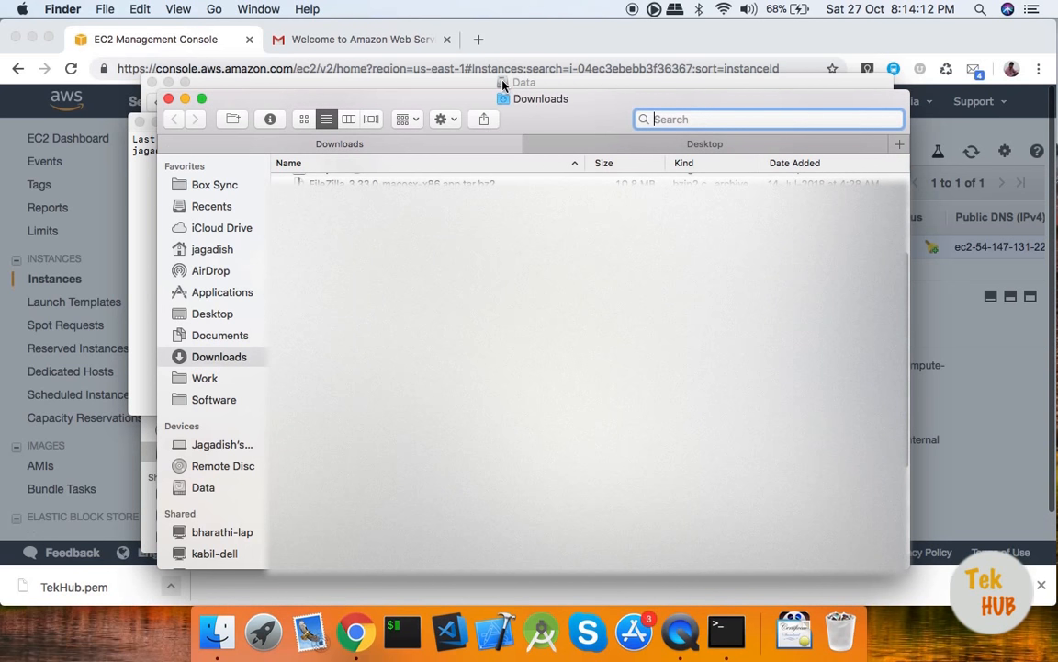
{"action": "left_click", "coordinate": [450, 81]}
{"action": "left_click", "coordinate": [992, 404]}
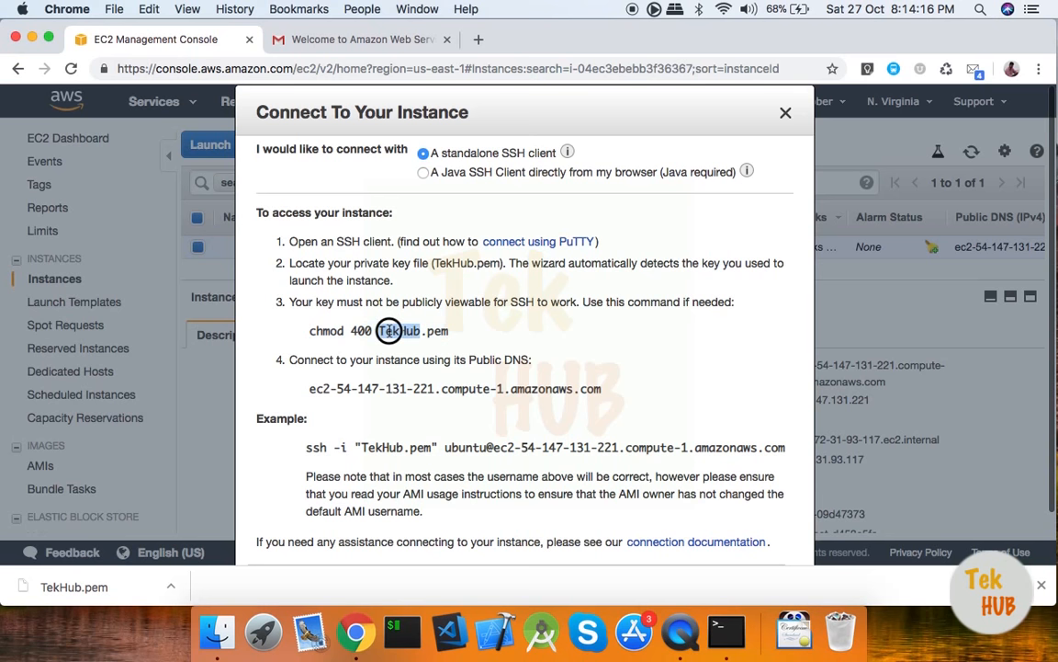
{"action": "key", "text": "super+c"}
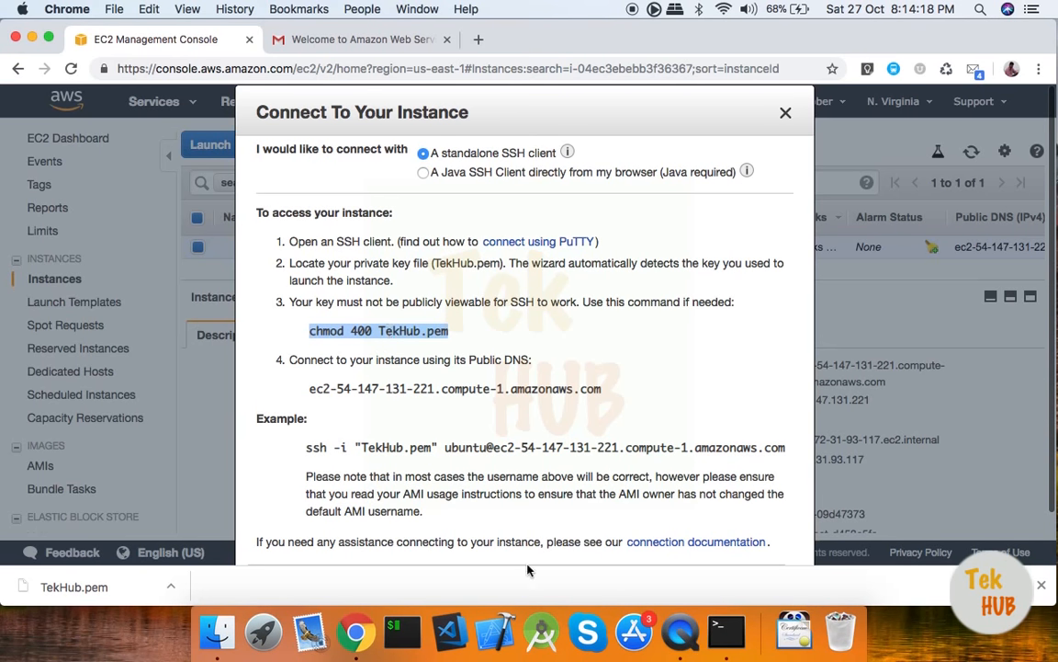
In Terminal, change to the Downloads folder and run chmod 400 TekHub.pem on the key file
{"action": "left_click", "coordinate": [726, 630]}
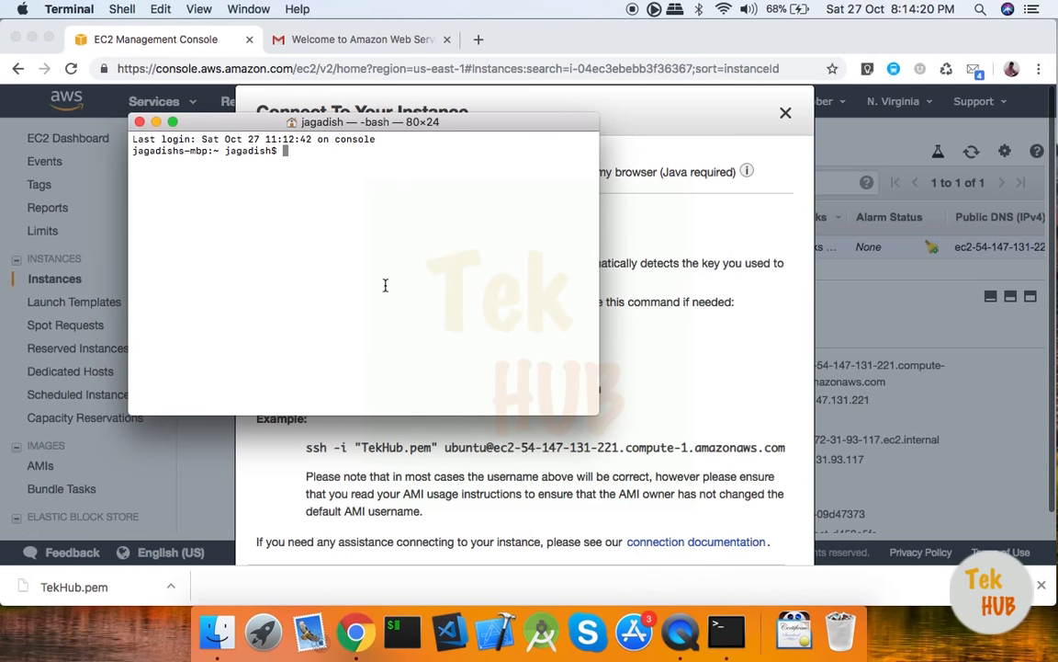
{"action": "type", "text": "cd Dow"}
{"action": "key", "text": "Tab"}
{"action": "key", "text": "Return"}
{"action": "key", "text": "super+v"}
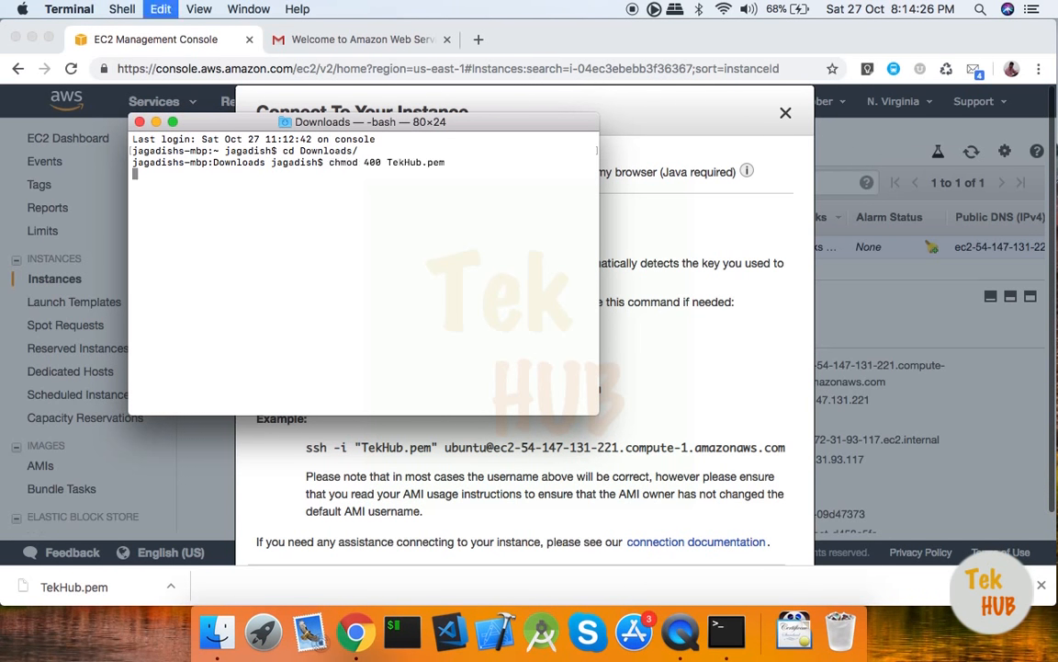
{"action": "key", "text": "Return"}
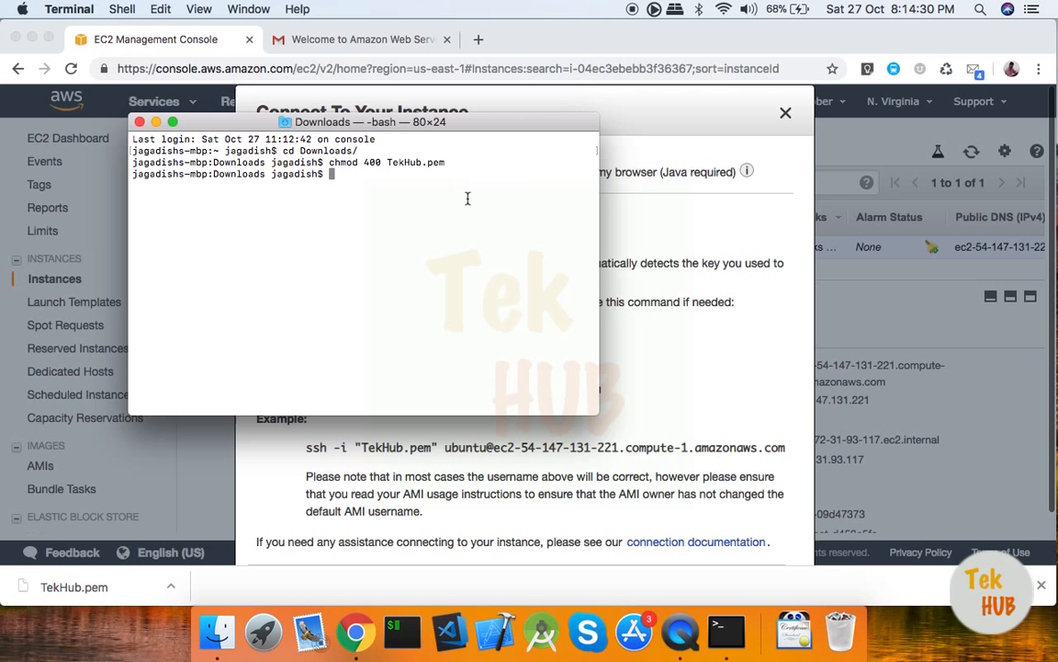
{"action": "triple_click", "coordinate": [421, 163]}
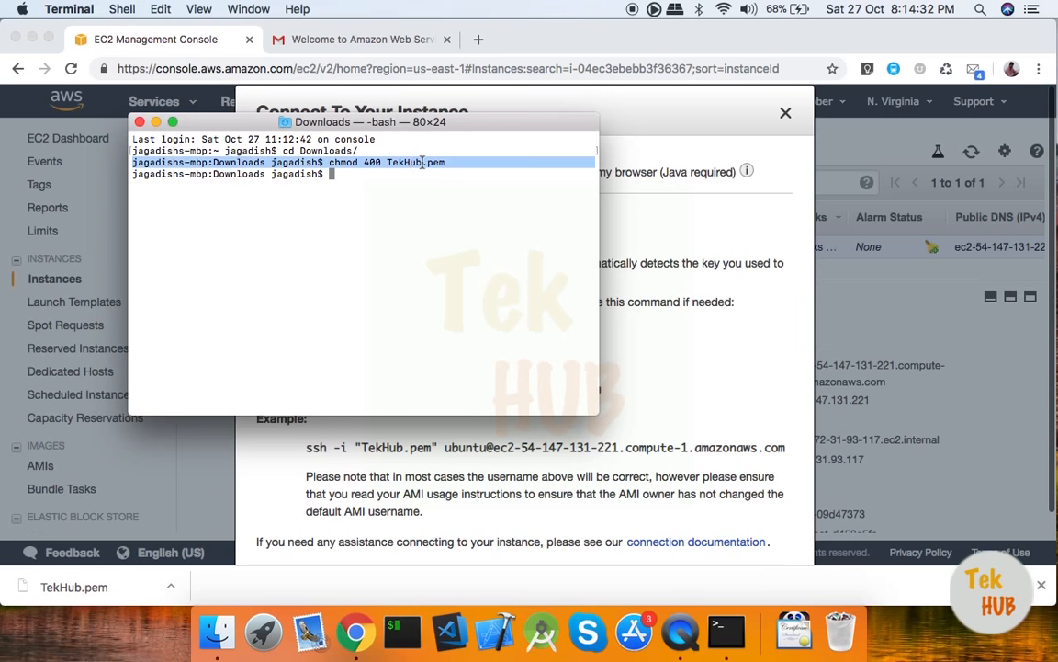
Examine the example ssh command in Chrome's connection instructions, highlighting the command and its public DNS host
{"action": "left_click", "coordinate": [303, 451]}
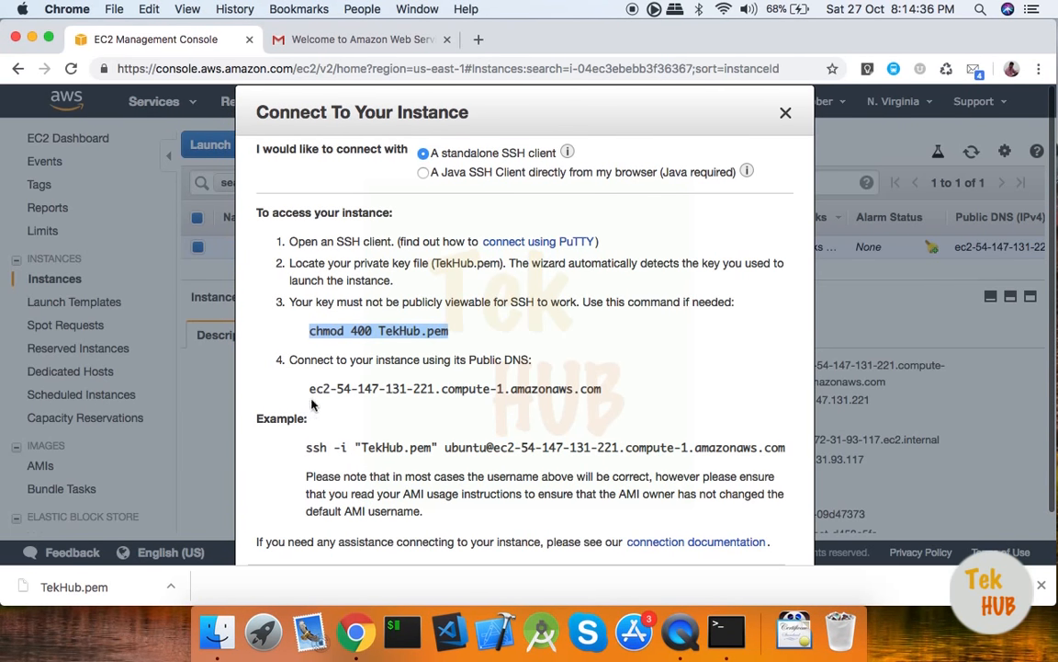
{"action": "left_click_drag", "start_coordinate": [306, 448], "coordinate": [682, 444]}
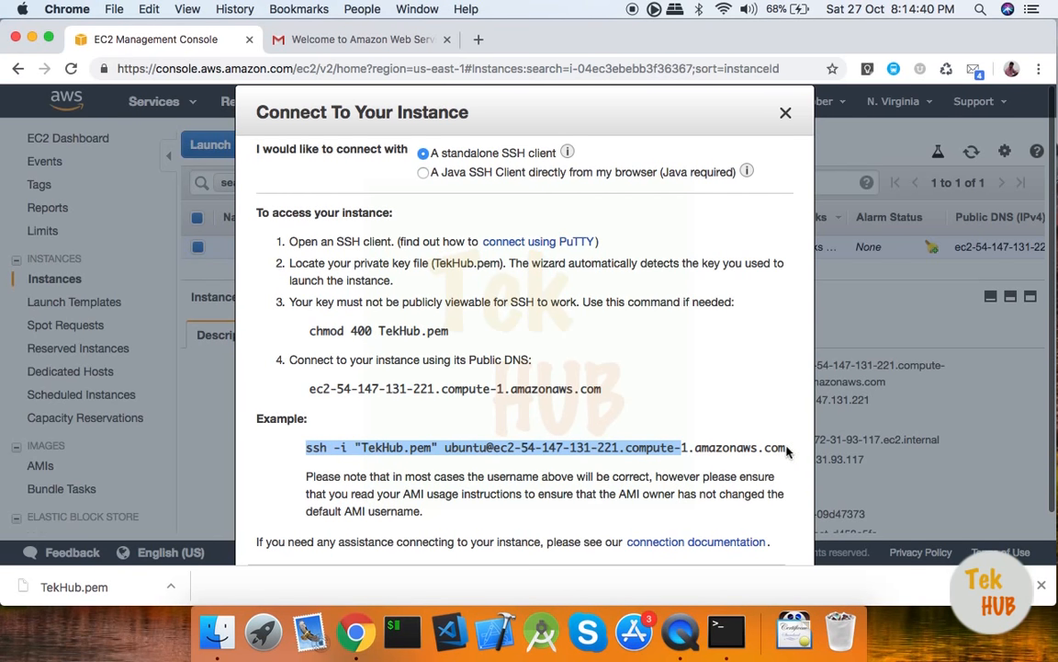
{"action": "left_click", "coordinate": [404, 447]}
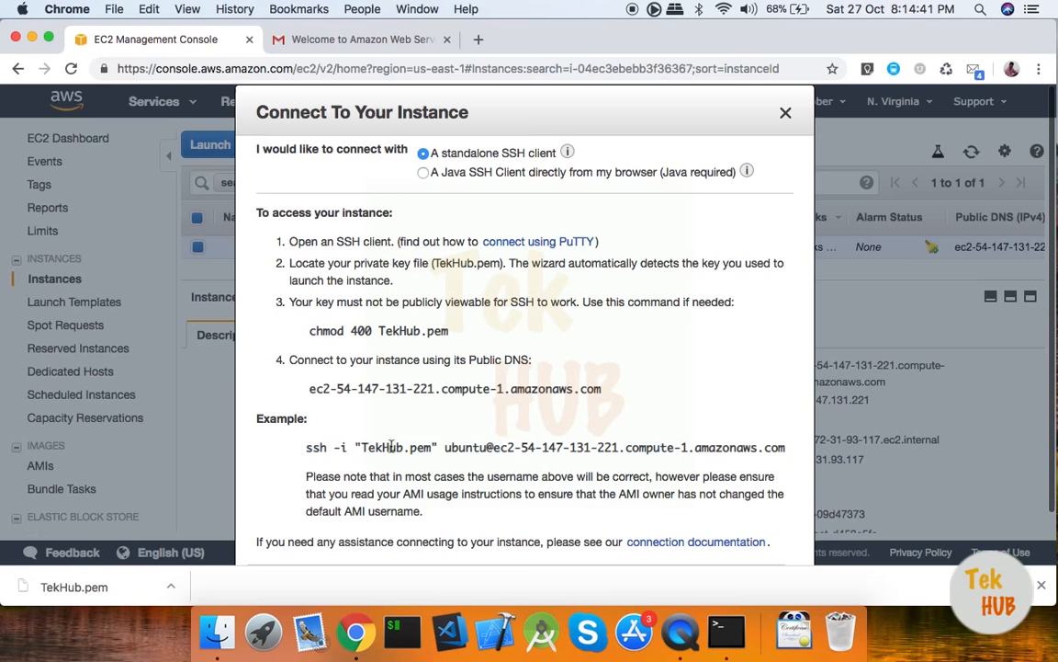
{"action": "left_click", "coordinate": [306, 448]}
{"action": "left_click_drag", "start_coordinate": [306, 448], "coordinate": [808, 457]}
{"action": "left_click", "coordinate": [496, 447]}
{"action": "left_click_drag", "start_coordinate": [494, 447], "coordinate": [781, 450]}
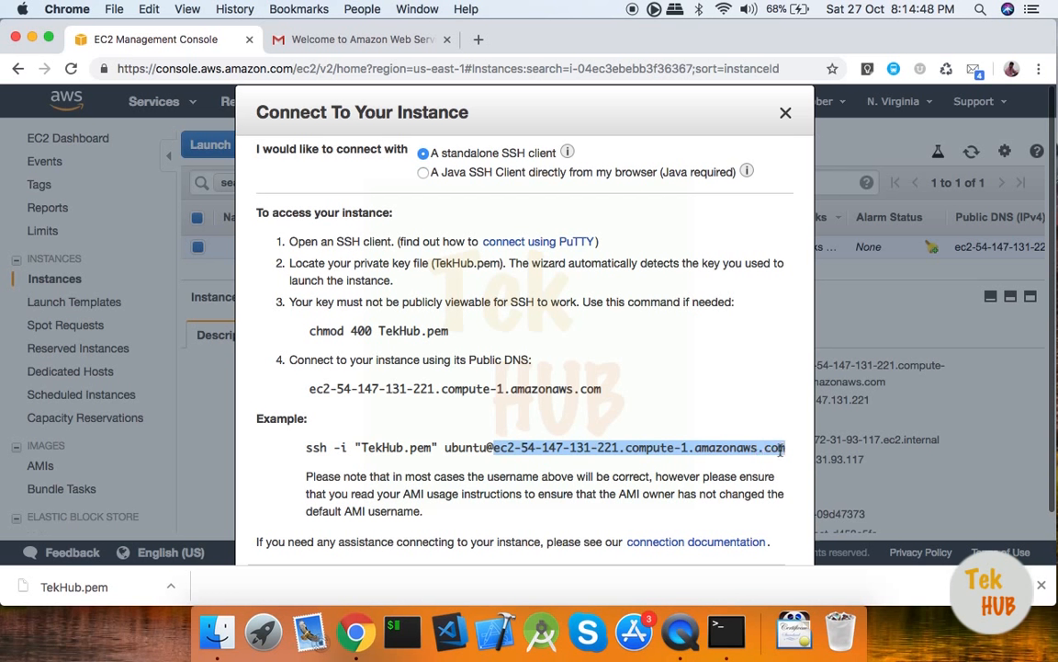
Copy only the ssh -i "TekHub.pem" ubuntu@ part of the example command and paste it at the Terminal prompt
{"action": "left_click", "coordinate": [493, 450]}
{"action": "left_click_drag", "start_coordinate": [306, 448], "coordinate": [494, 447]}
{"action": "key", "text": "super+c"}
{"action": "double_click", "coordinate": [478, 447]}
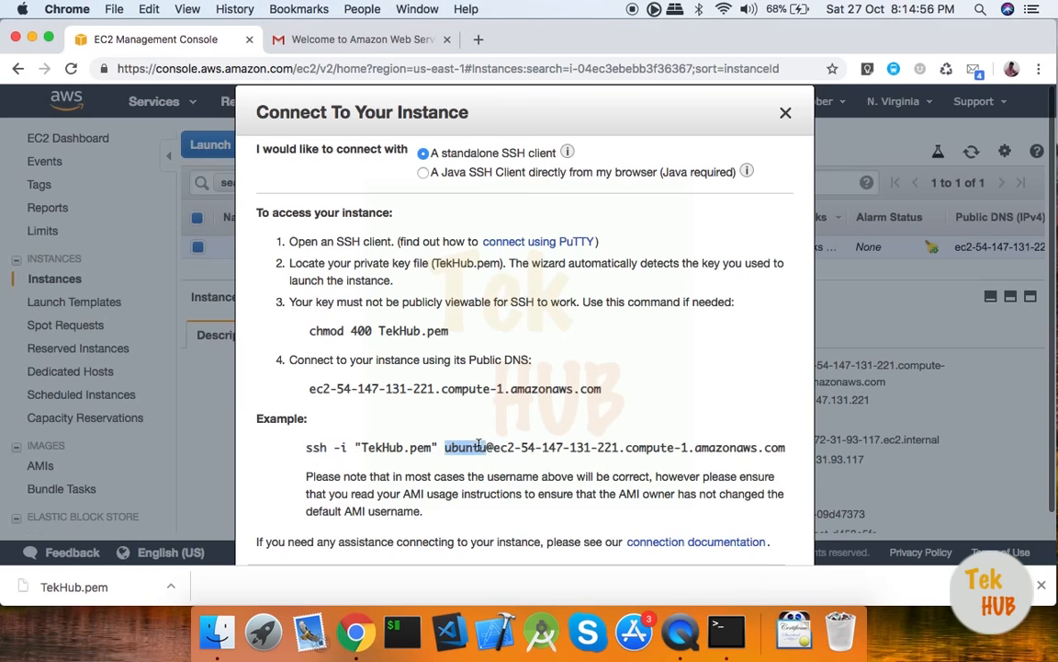
{"action": "left_click", "coordinate": [725, 631]}
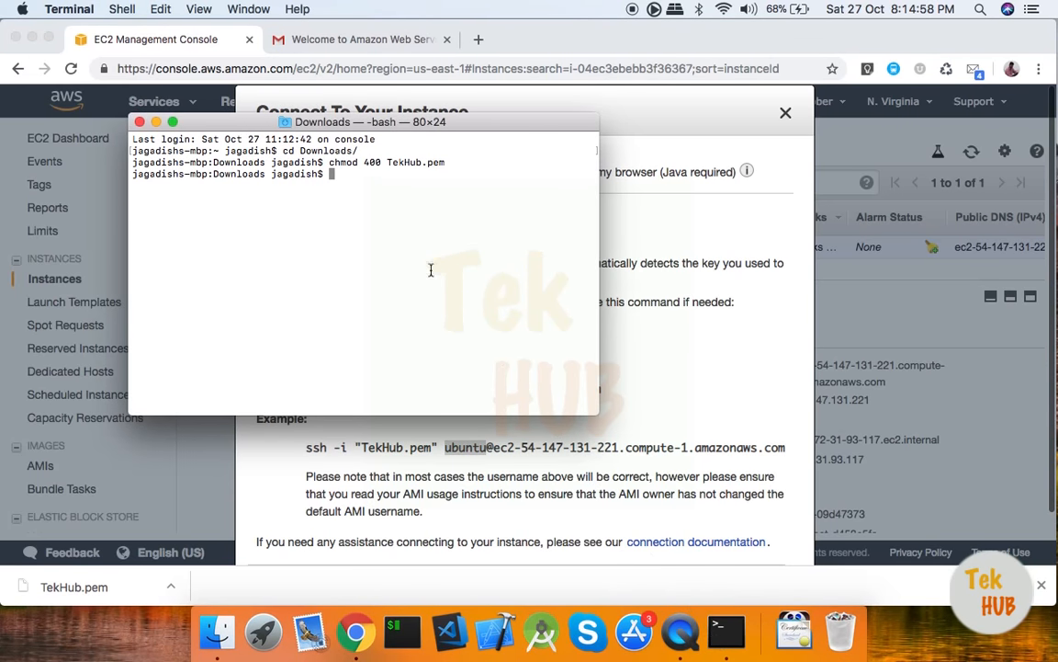
{"action": "key", "text": "super+v"}
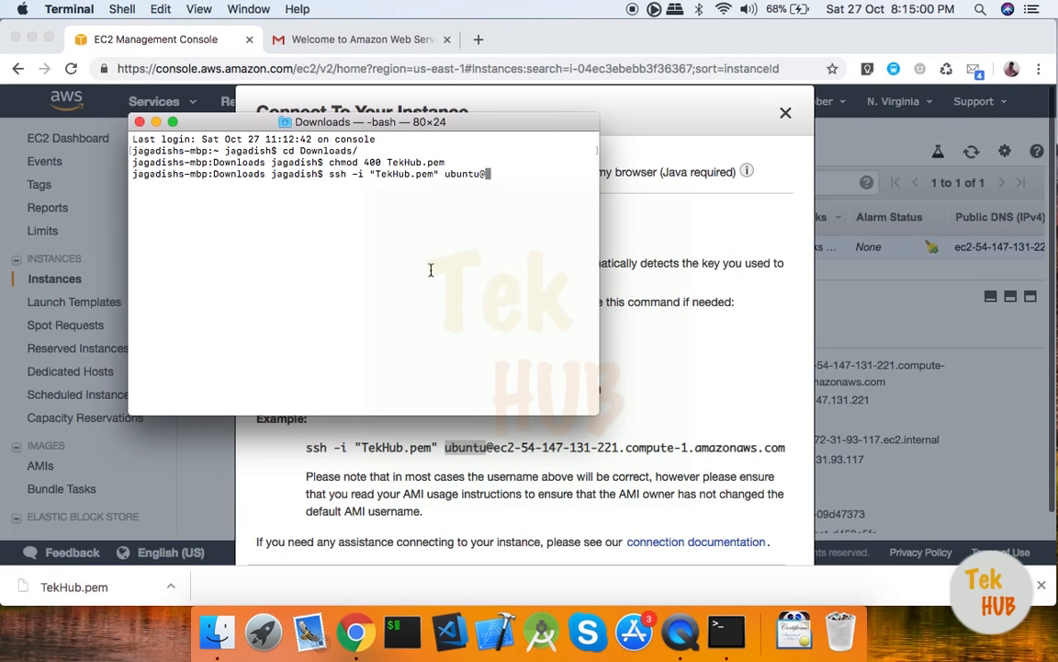
Close the connection instructions, append the instance's IPv4 public IP 54.147.131.221 to the Terminal ssh command, and run it
{"action": "left_click", "coordinate": [862, 344]}
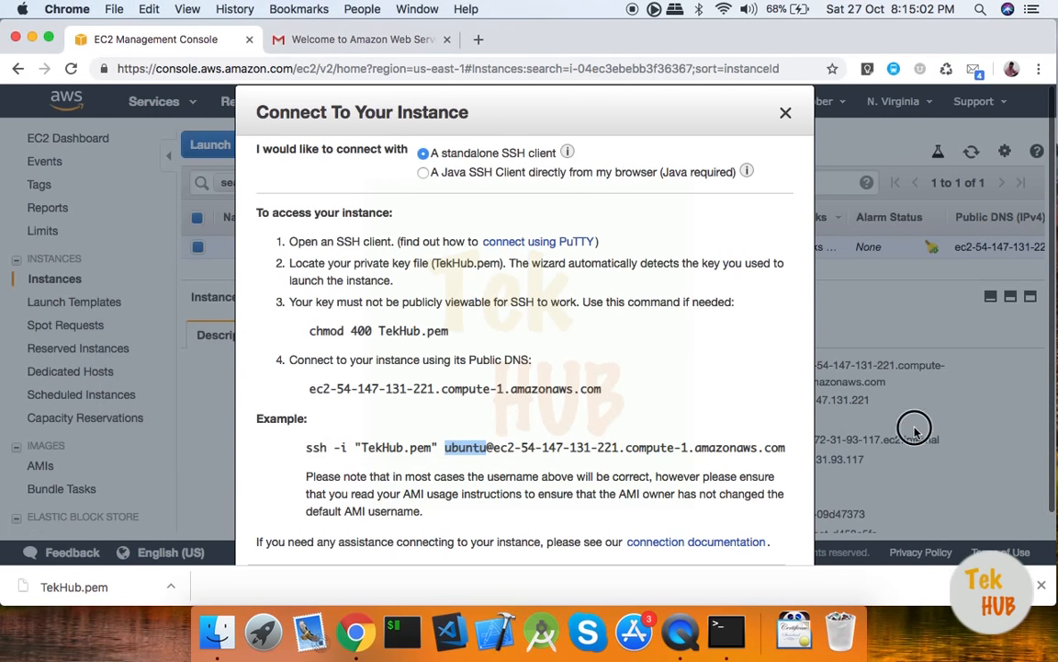
{"action": "left_click", "coordinate": [785, 112]}
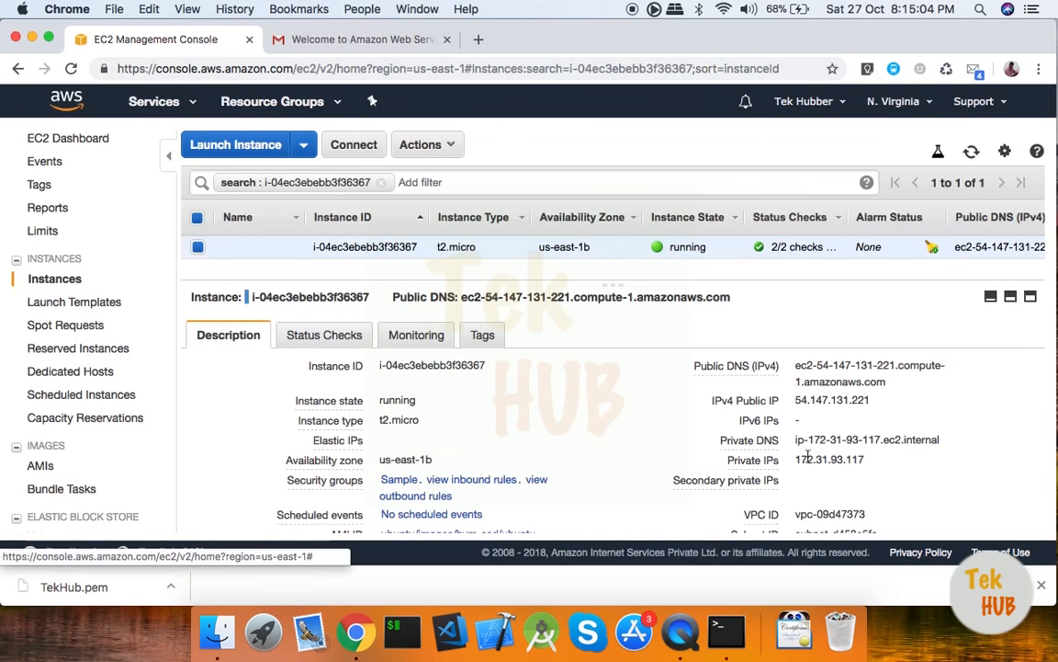
{"action": "left_click", "coordinate": [885, 402]}
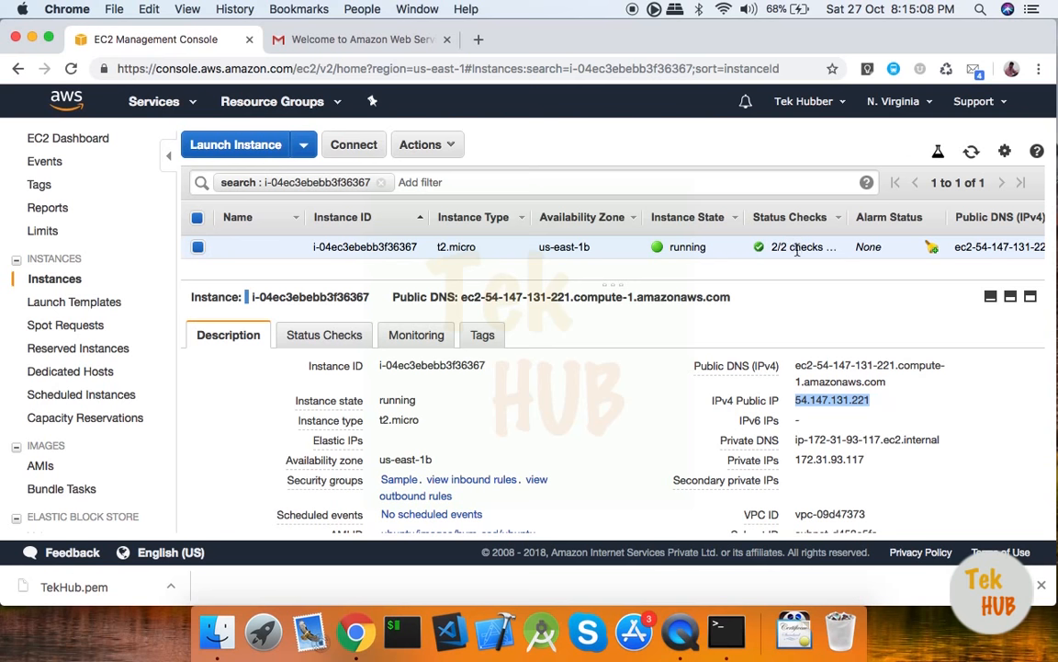
{"action": "left_click", "coordinate": [726, 630]}
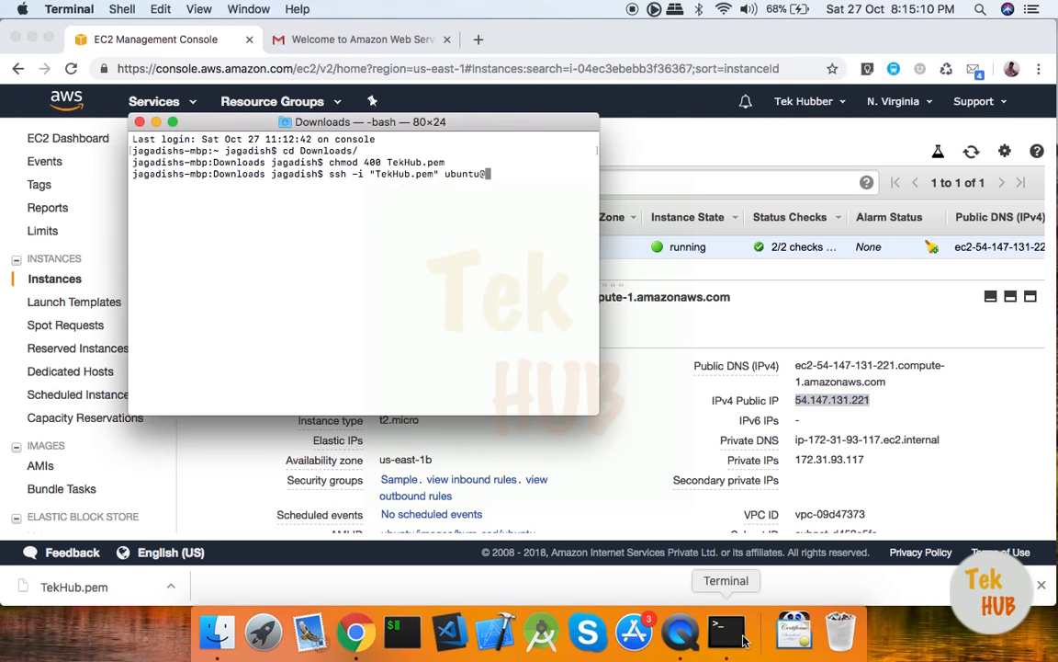
{"action": "key", "text": "super+v"}
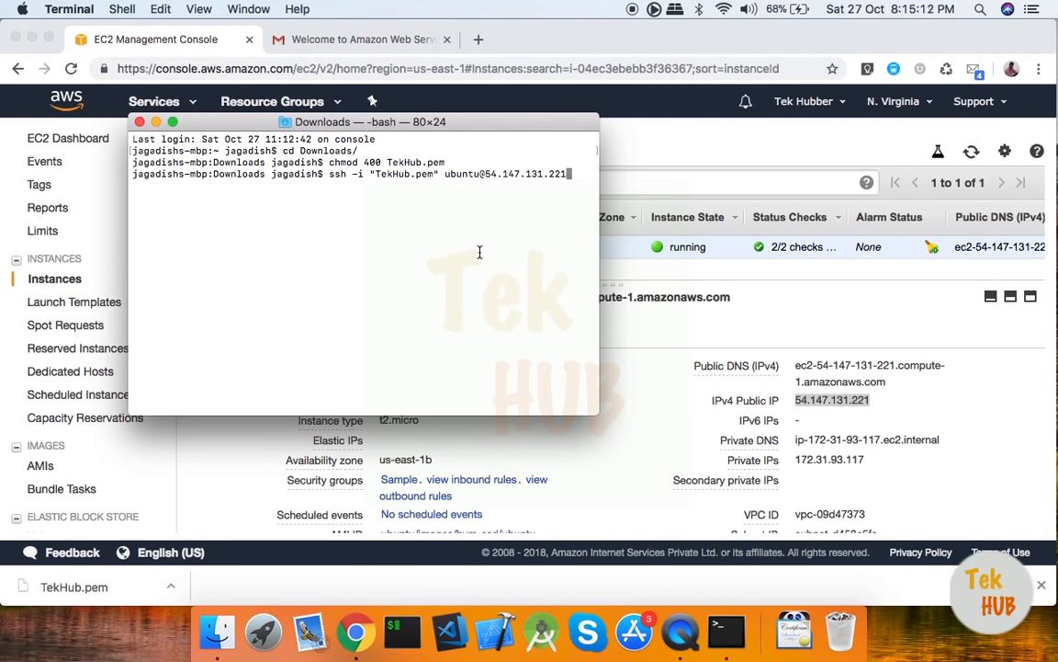
{"action": "key", "text": "Return"}
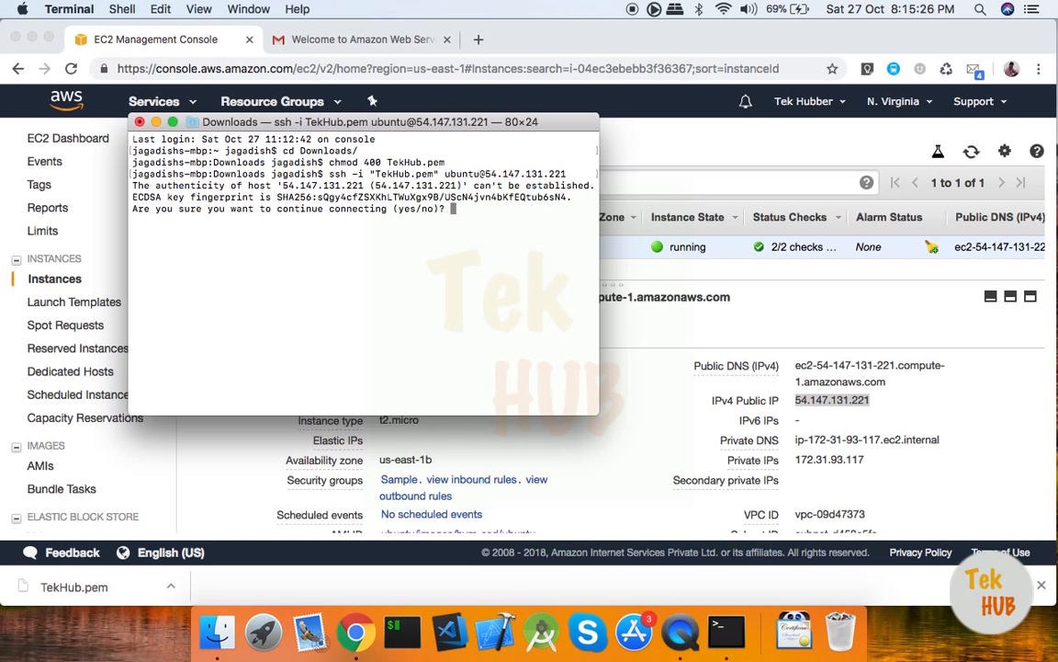
Answer yes to the host authenticity question to continue connecting to the instance
{"action": "type", "text": "yes"}
{"action": "left_click_drag", "start_coordinate": [281, 186], "coordinate": [358, 185]}
{"action": "left_click", "coordinate": [502, 209]}
{"action": "key", "text": "Return"}
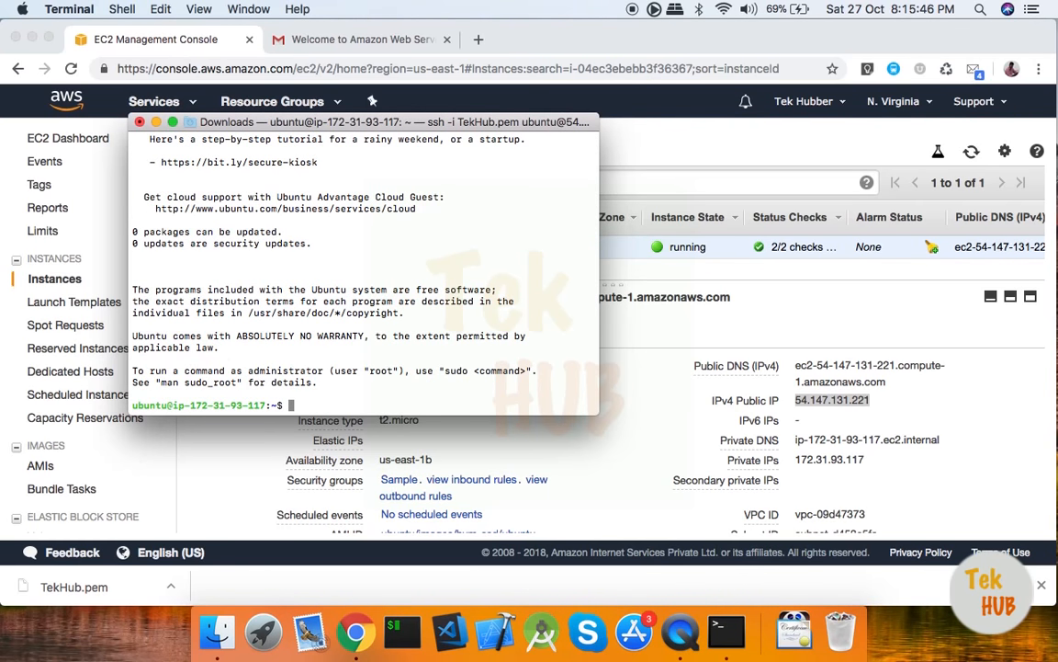
List the remote home directory's contents with ls and highlight the instance's shell prompt
{"action": "type", "text": "ls"}
{"action": "key", "text": "Return"}
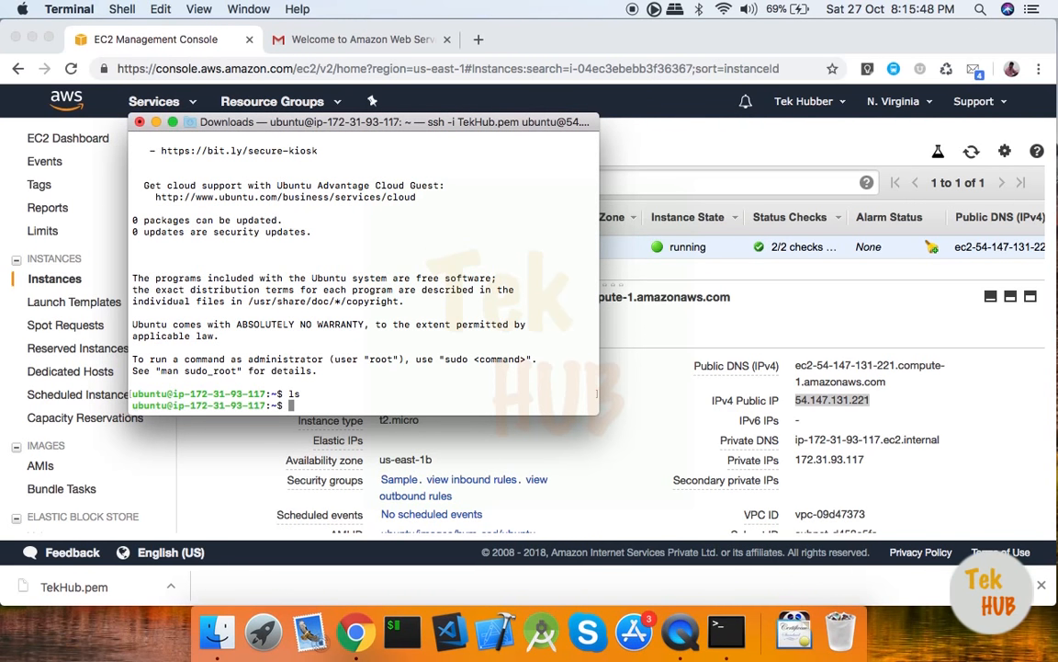
{"action": "triple_click", "coordinate": [234, 400]}
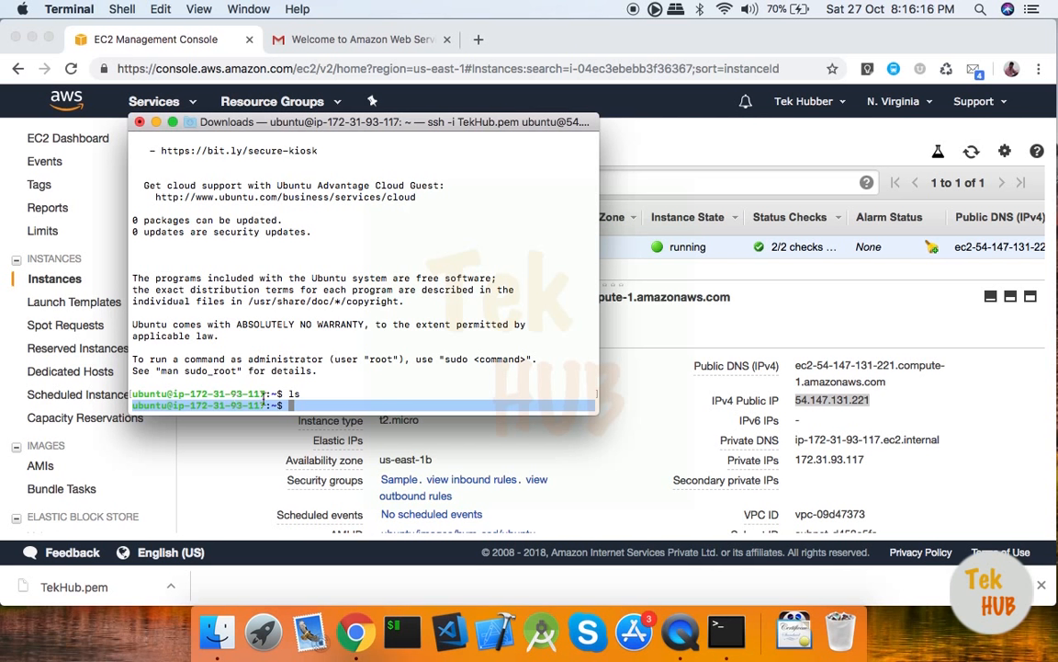
{"action": "left_click", "coordinate": [274, 395]}
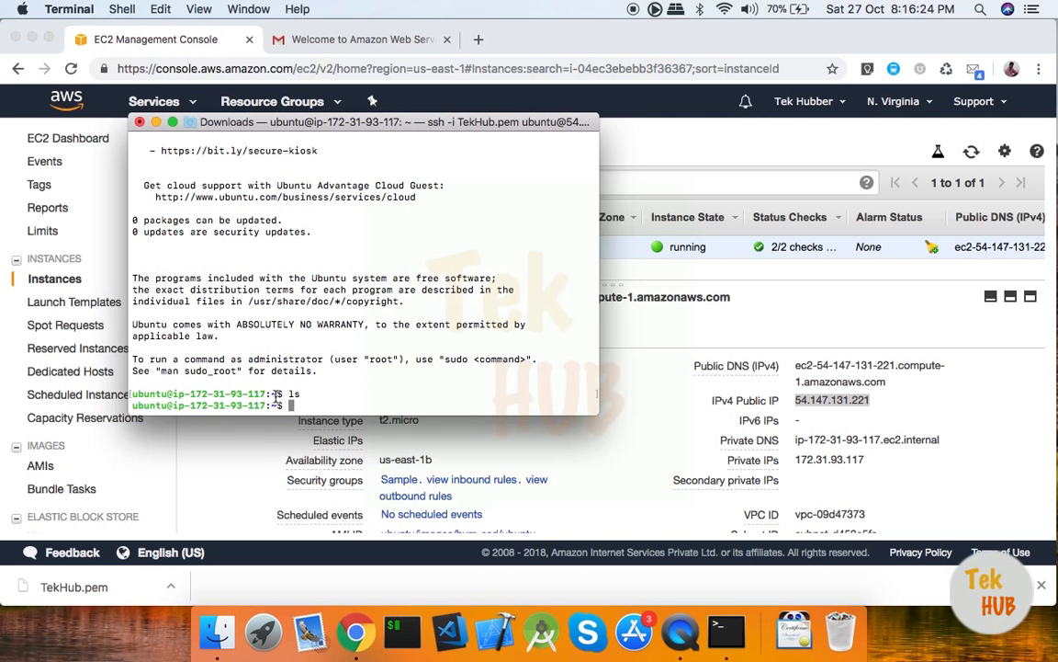